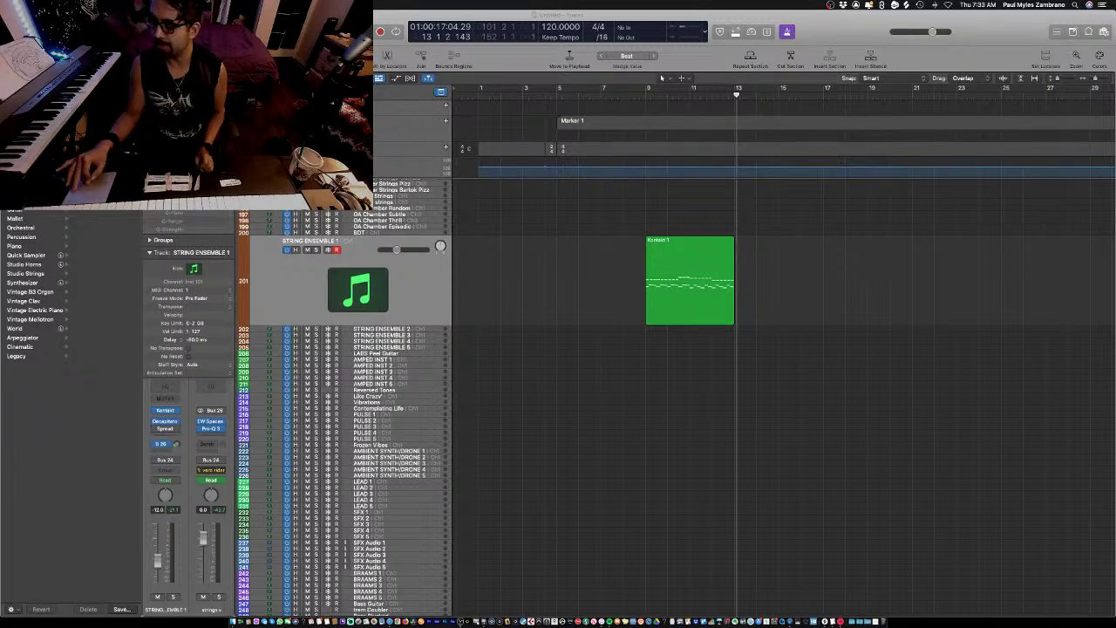
- Bring the YouTube Studio stream dashboard window into view, make it narrower, and return to the Logic Pro project
{"action": "left_click_drag", "start_coordinate": [1115, 28], "coordinate": [724, 80]}
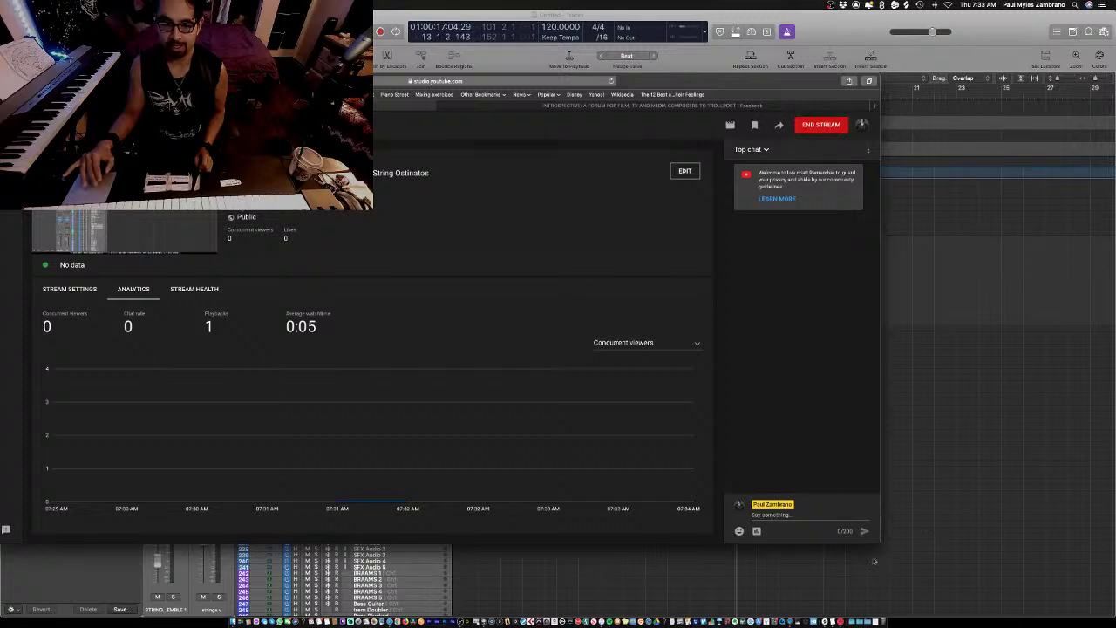
{"action": "left_click_drag", "start_coordinate": [880, 540], "coordinate": [707, 593]}
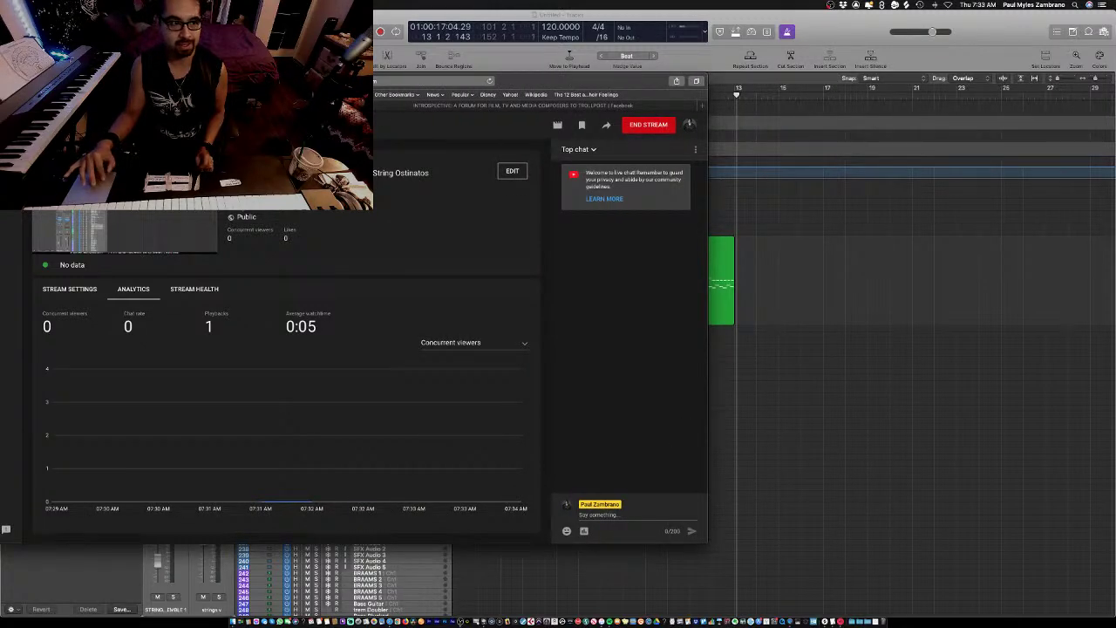
{"action": "key", "text": "super+Tab"}
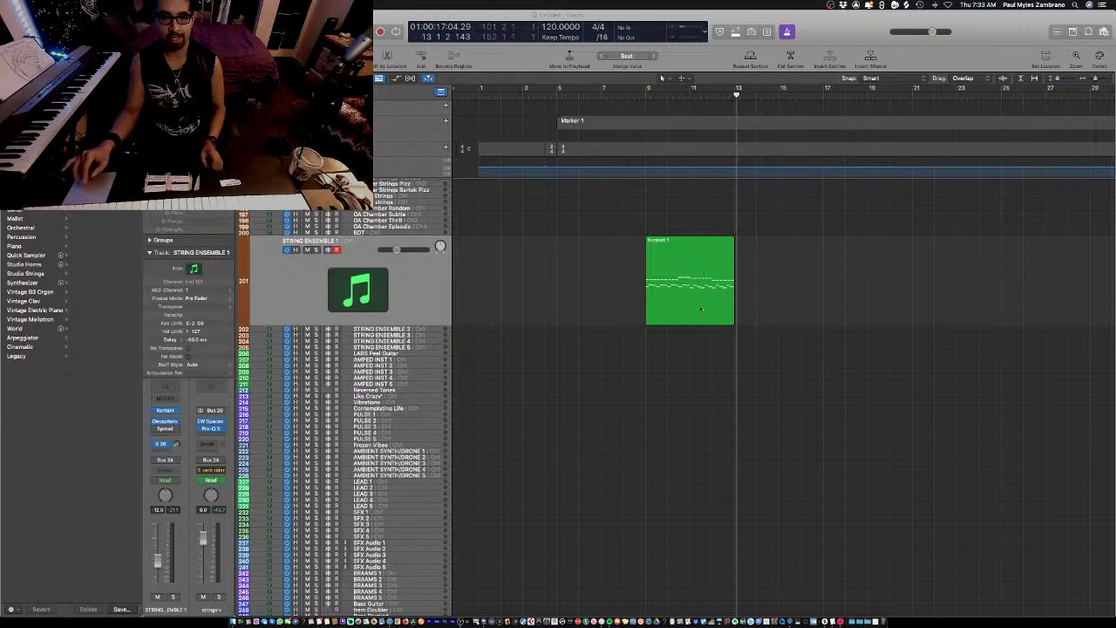
- Open Alinof Timer and reposition its window over the Logic Pro project
{"action": "key", "text": "ctrl+Up"}
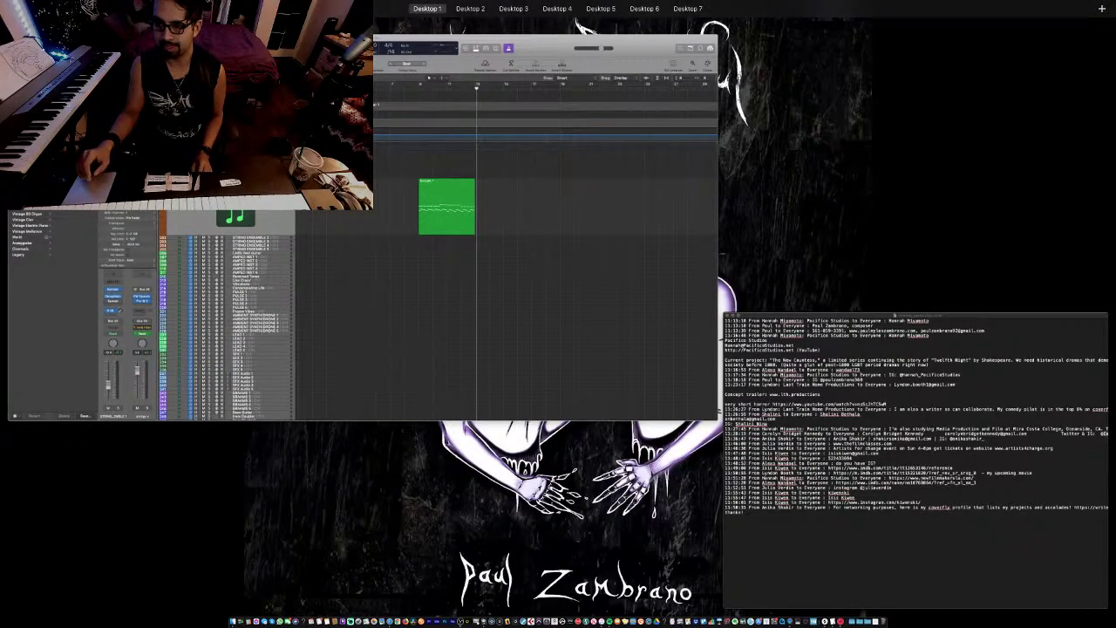
{"action": "key", "text": "ctrl+Up"}
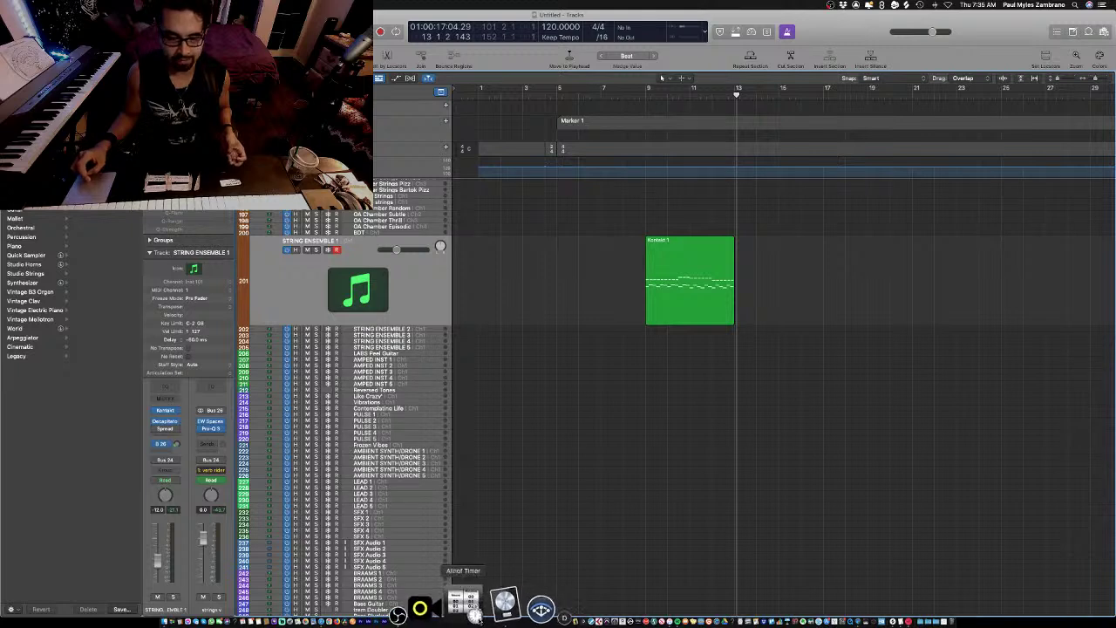
{"action": "left_click", "coordinate": [469, 606]}
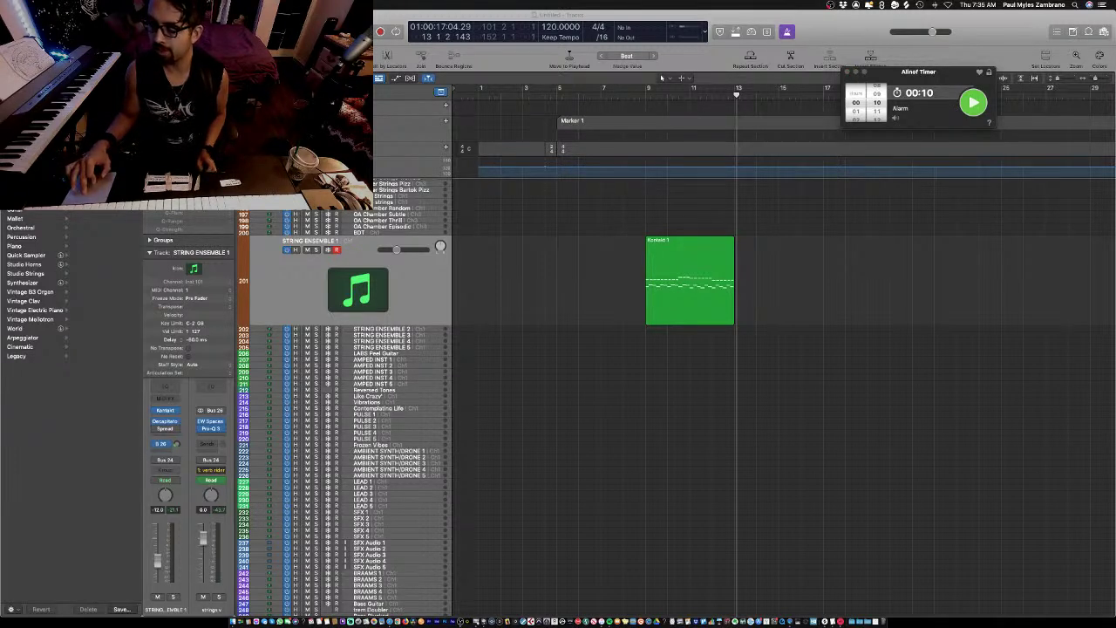
{"action": "left_click_drag", "start_coordinate": [903, 66], "coordinate": [857, 58]}
- Play the Kontakt region on the STRING ENSEMBLE 1 track from bar 9 twice
{"action": "left_click", "coordinate": [694, 265]}
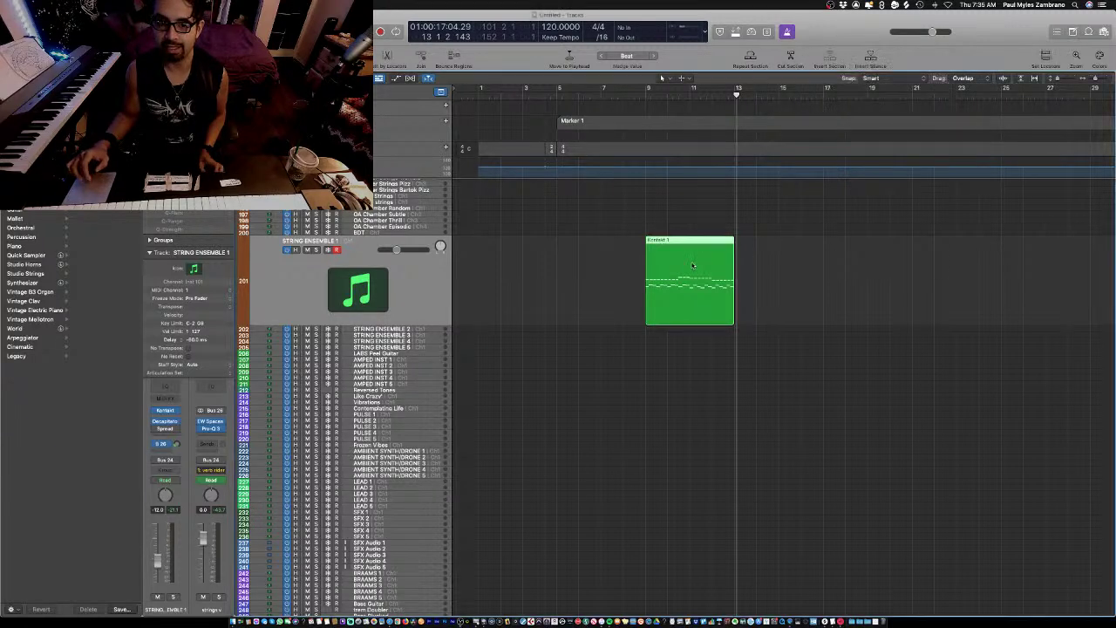
{"action": "left_click", "coordinate": [646, 97]}
{"action": "key", "text": "space"}
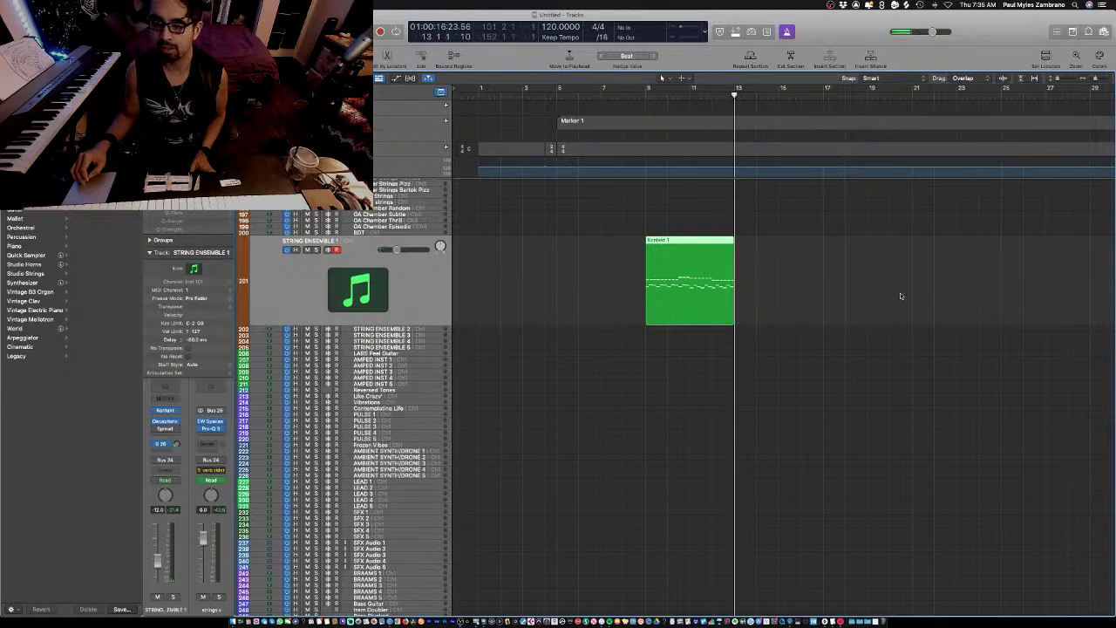
{"action": "key", "text": "ctrl+Right"}
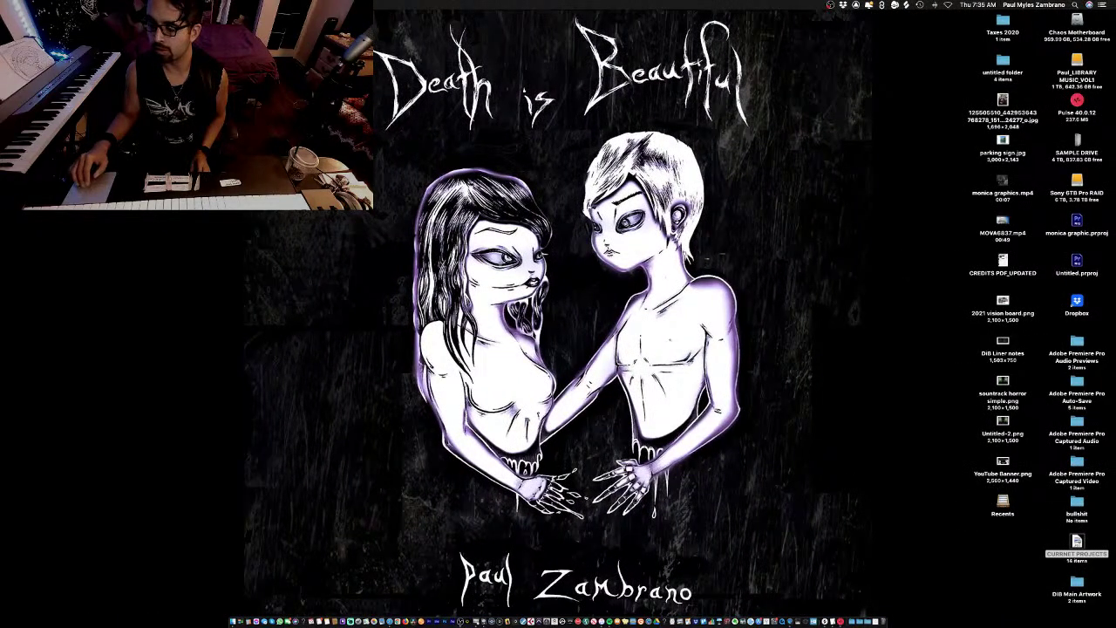
{"action": "key", "text": "ctrl+Left"}
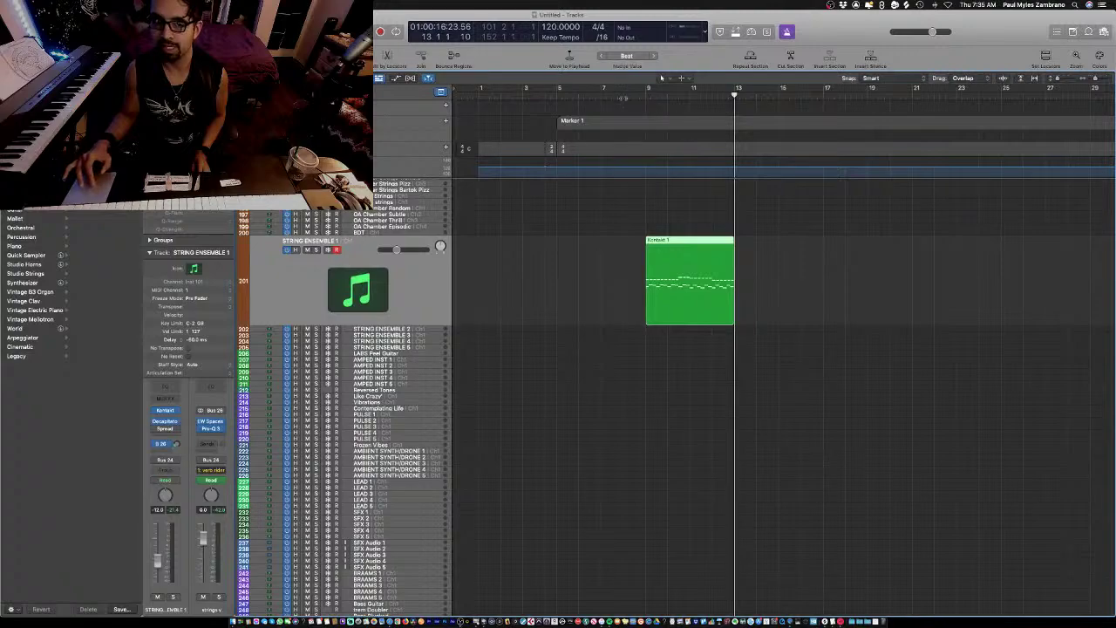
{"action": "left_click", "coordinate": [643, 98]}
{"action": "key", "text": "space"}
{"action": "key", "text": "ctrl+Right"}
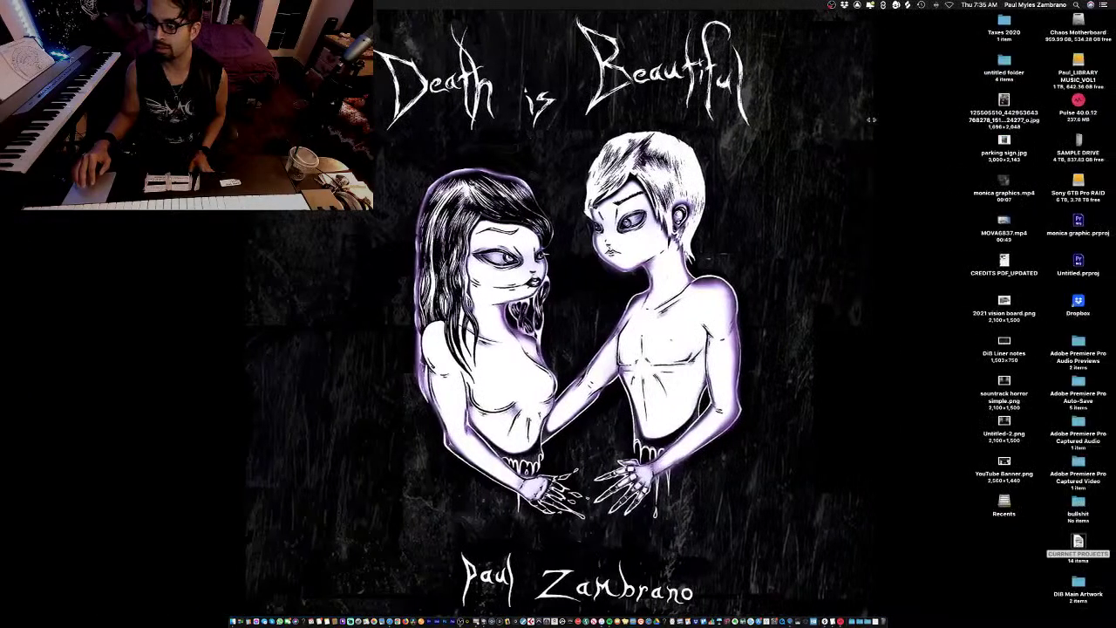
{"action": "key", "text": "ctrl+Left"}
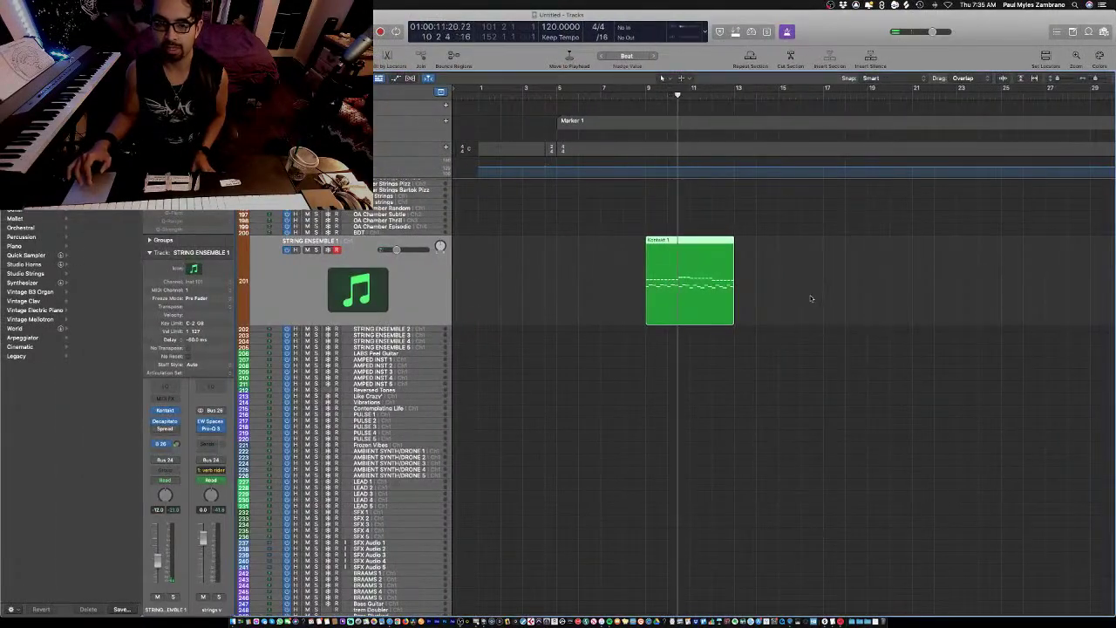
- Bring the Alinof Timer window forward and start its 10-minute countdown
{"action": "key", "text": "ctrl+Up"}
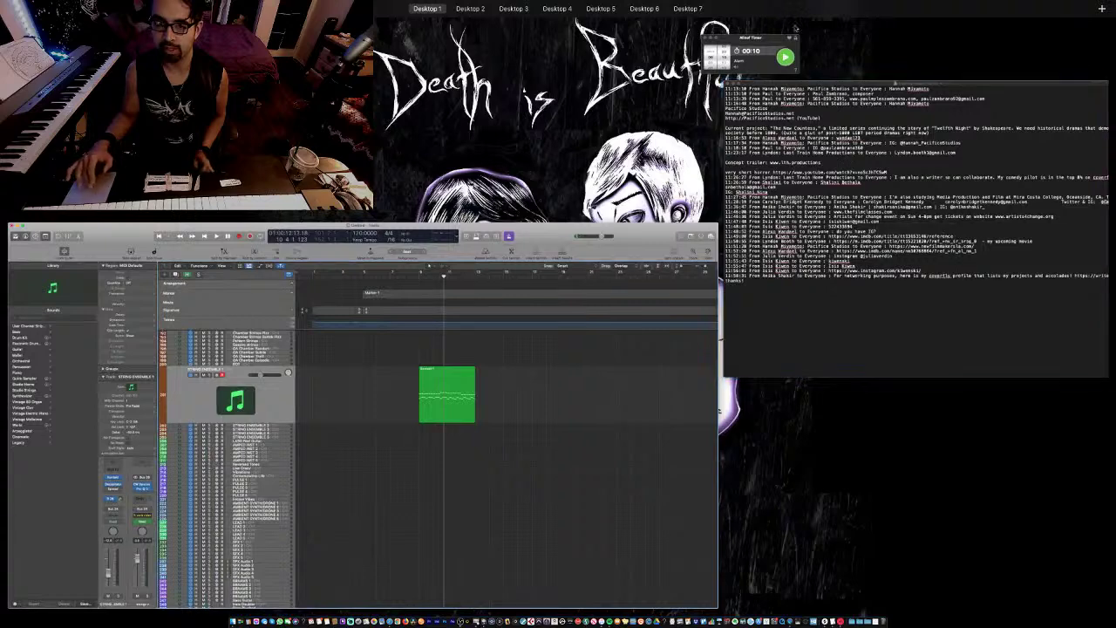
{"action": "left_click", "coordinate": [763, 42]}
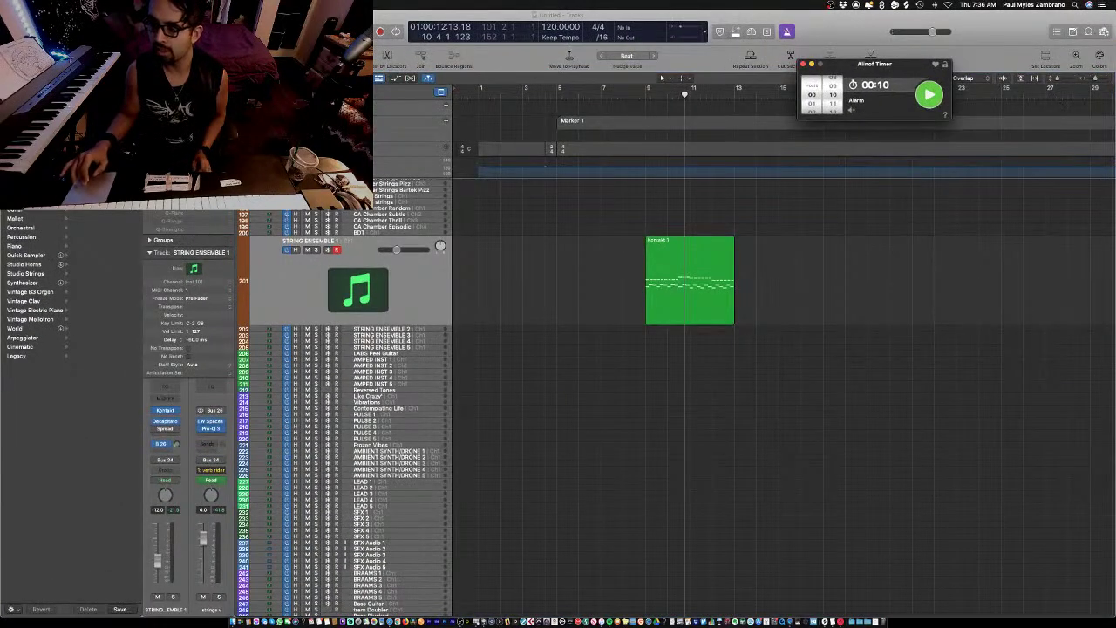
{"action": "key", "text": "super+Tab"}
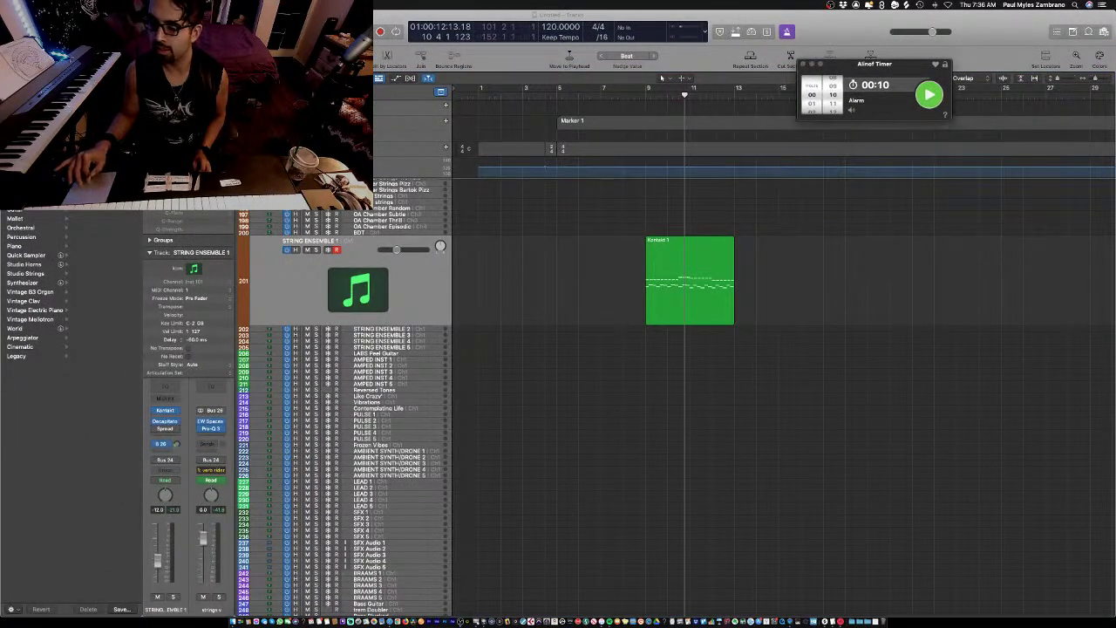
{"action": "left_click", "coordinate": [929, 95]}
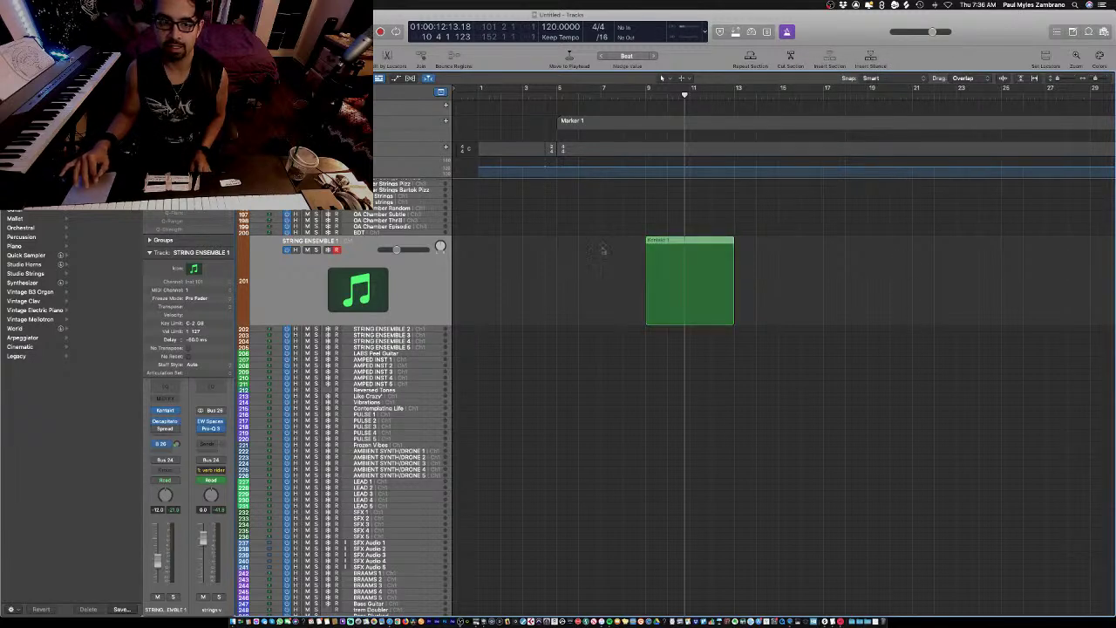
- Move the Kontakt region on STRING ENSEMBLE 1 to bar 5 and start playback from there
{"action": "left_click_drag", "start_coordinate": [677, 253], "coordinate": [587, 252]}
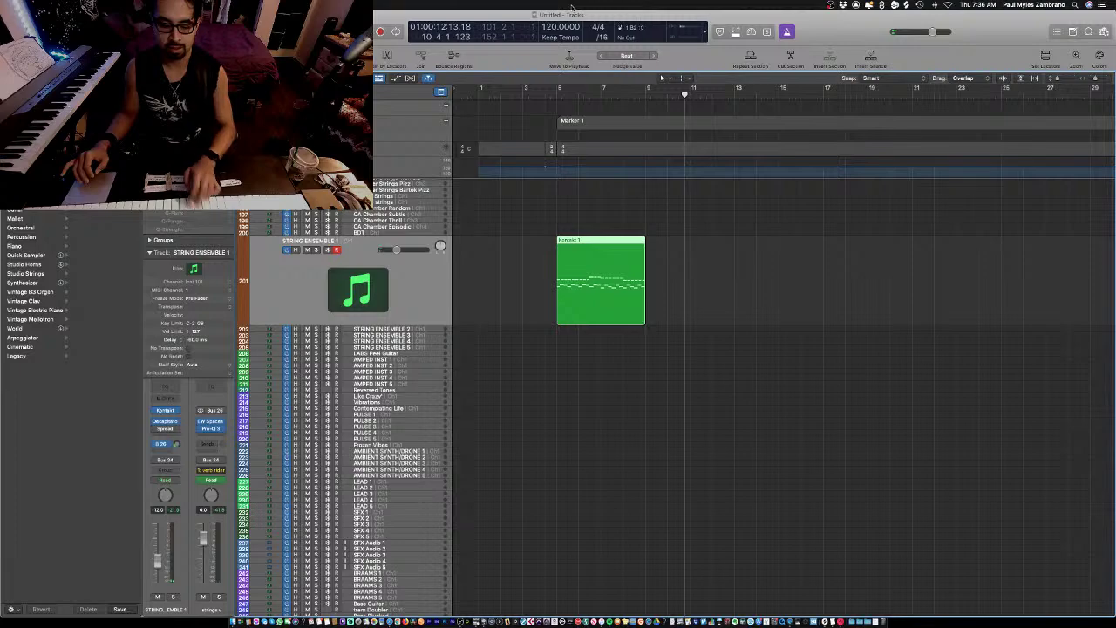
{"action": "left_click", "coordinate": [558, 95]}
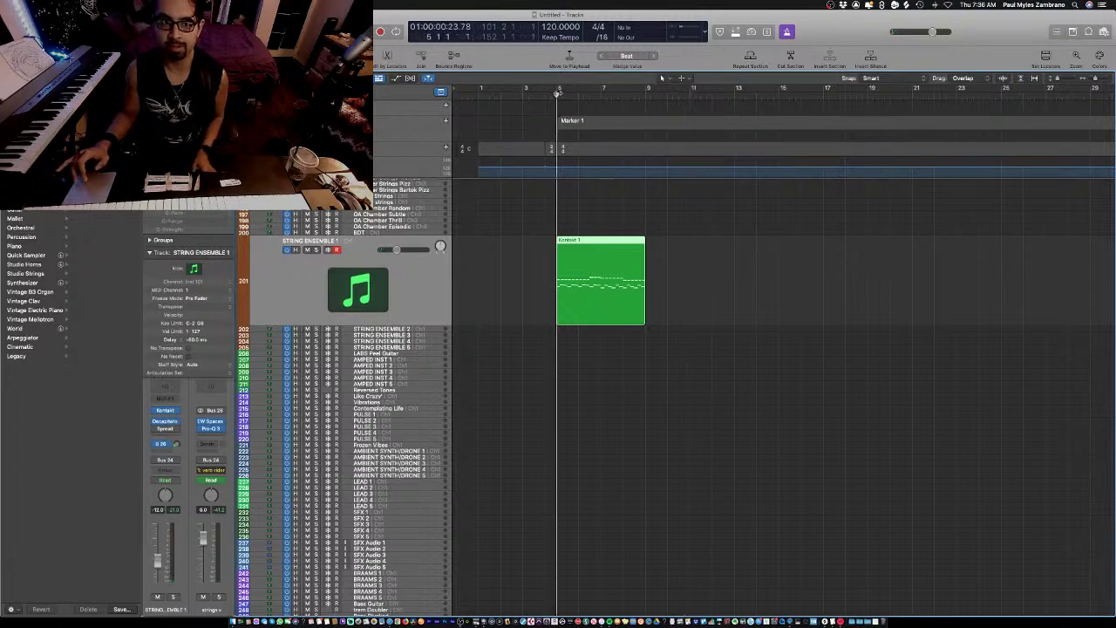
{"action": "key", "text": "space"}
- Move the running Alinof Timer window off this display and return to the Logic Pro arrangement
{"action": "key", "text": "ctrl+Up"}
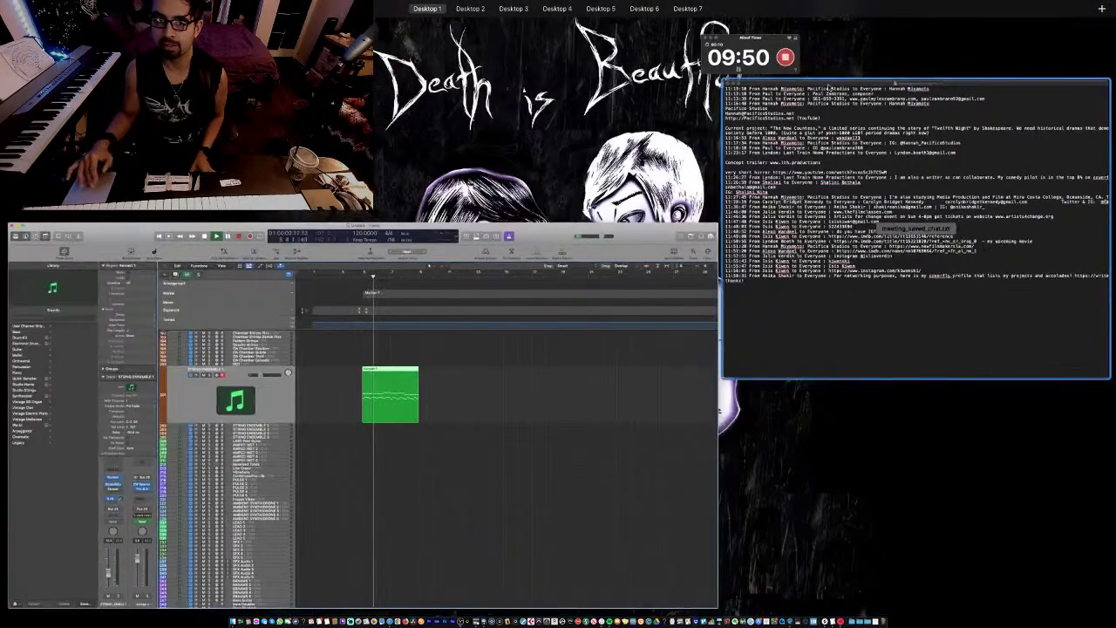
{"action": "left_click", "coordinate": [760, 59]}
{"action": "left_click_drag", "start_coordinate": [880, 68], "coordinate": [1114, 110]}
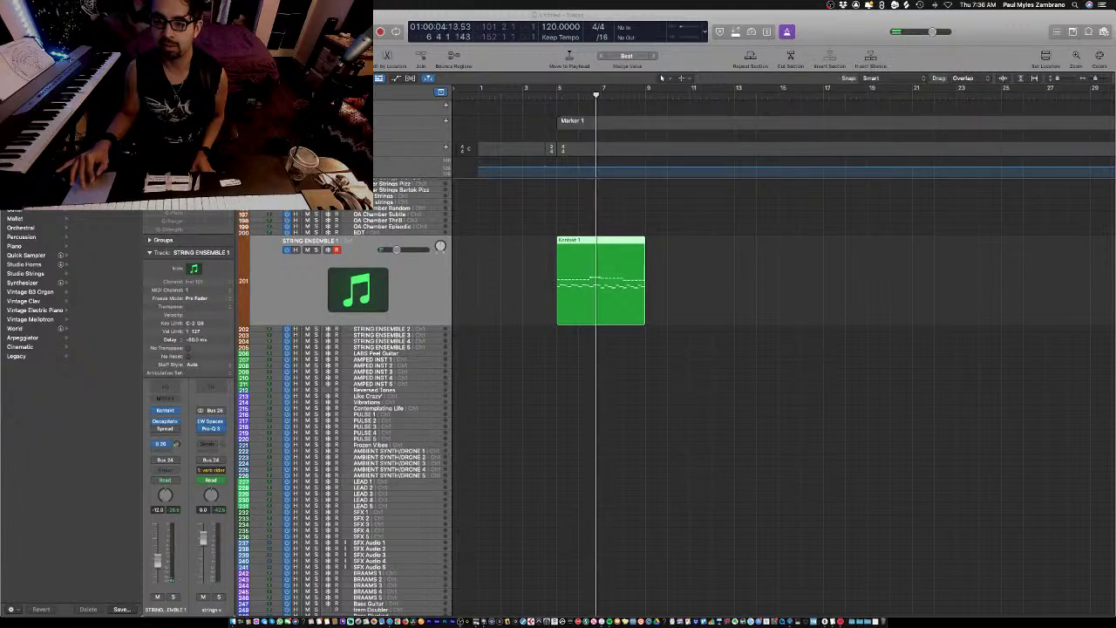
{"action": "left_click", "coordinate": [704, 308]}
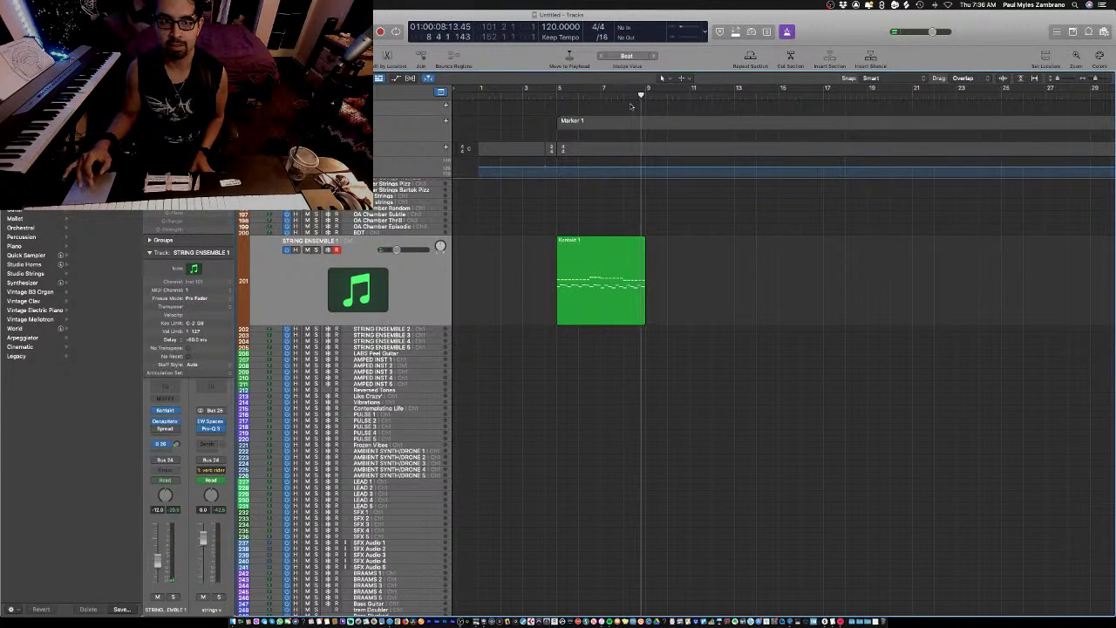
- Copy the Kontakt region so that additional copies start at bars 9, 13 and 17
{"action": "left_click_drag", "start_coordinate": [602, 286], "coordinate": [691, 290]}
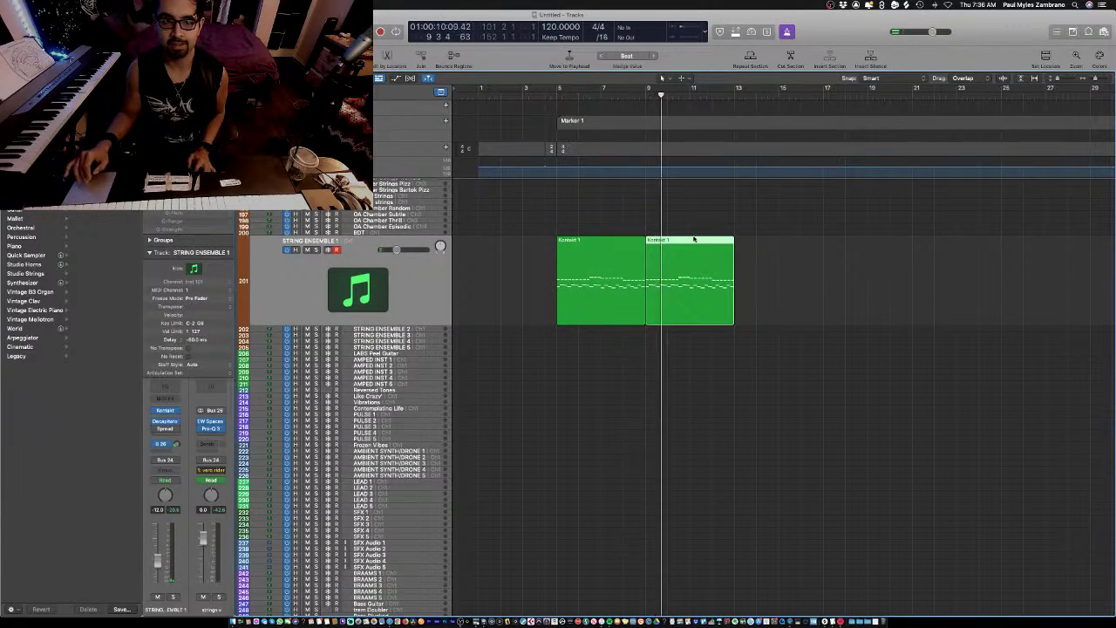
{"action": "left_click_drag", "start_coordinate": [699, 248], "coordinate": [867, 281]}
{"action": "left_click_drag", "start_coordinate": [860, 279], "coordinate": [860, 281]}
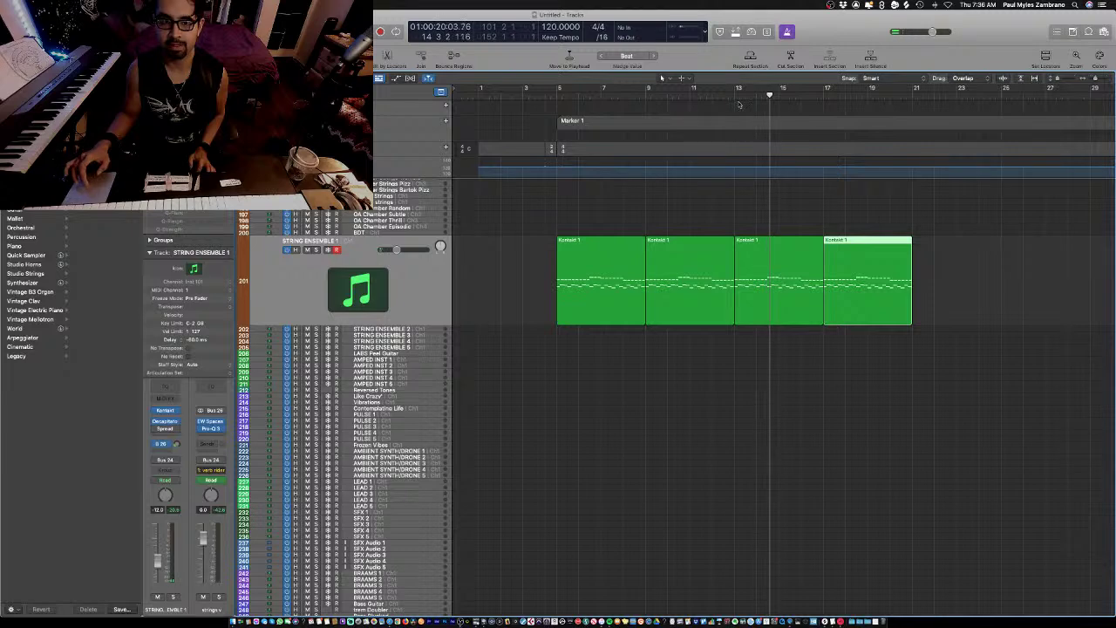
{"action": "key", "text": "space"}
- Open the Kontakt regions at bars 13 and 17 together in the Piano Roll
{"action": "left_click_drag", "start_coordinate": [771, 203], "coordinate": [889, 266]}
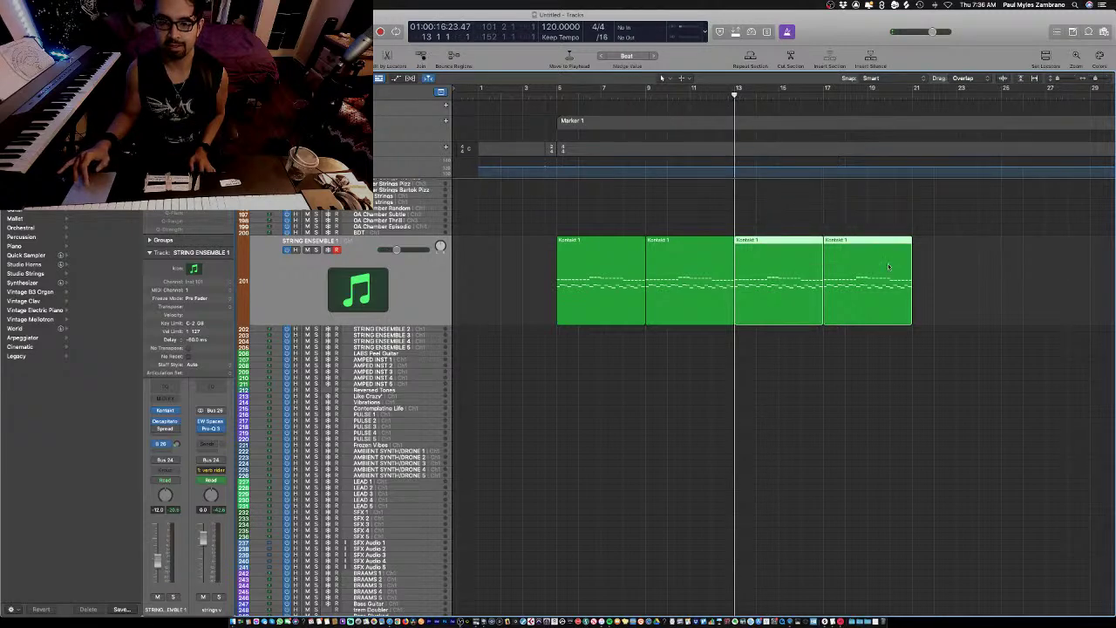
{"action": "key", "text": "e"}
{"action": "left_click_drag", "start_coordinate": [448, 441], "coordinate": [1002, 505]}
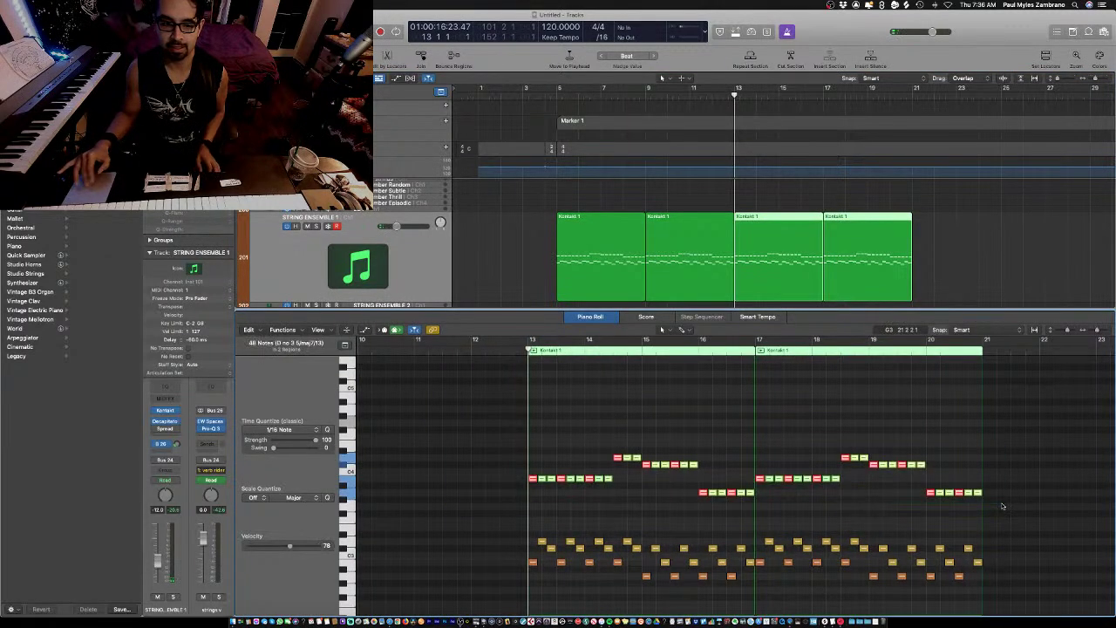
{"action": "left_click", "coordinate": [531, 479]}
{"action": "left_click", "coordinate": [508, 440]}
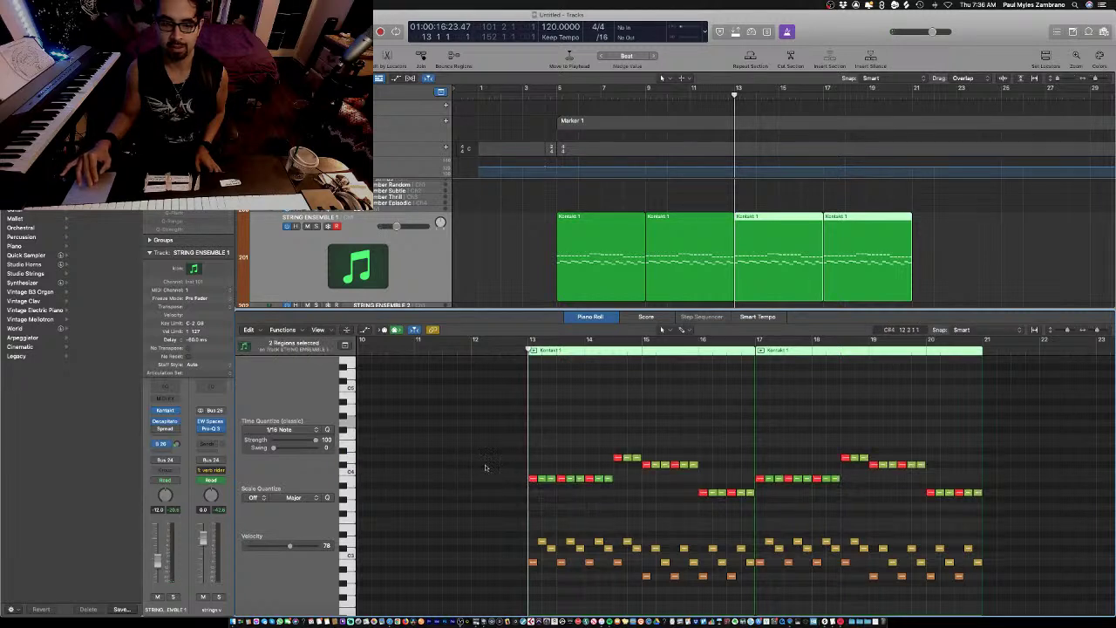
- Copy the first low note of bars 13, 15, 17 and 19 one octave down
{"action": "scroll", "coordinate": [507, 440], "scroll_direction": "down", "scroll_amount": 5}
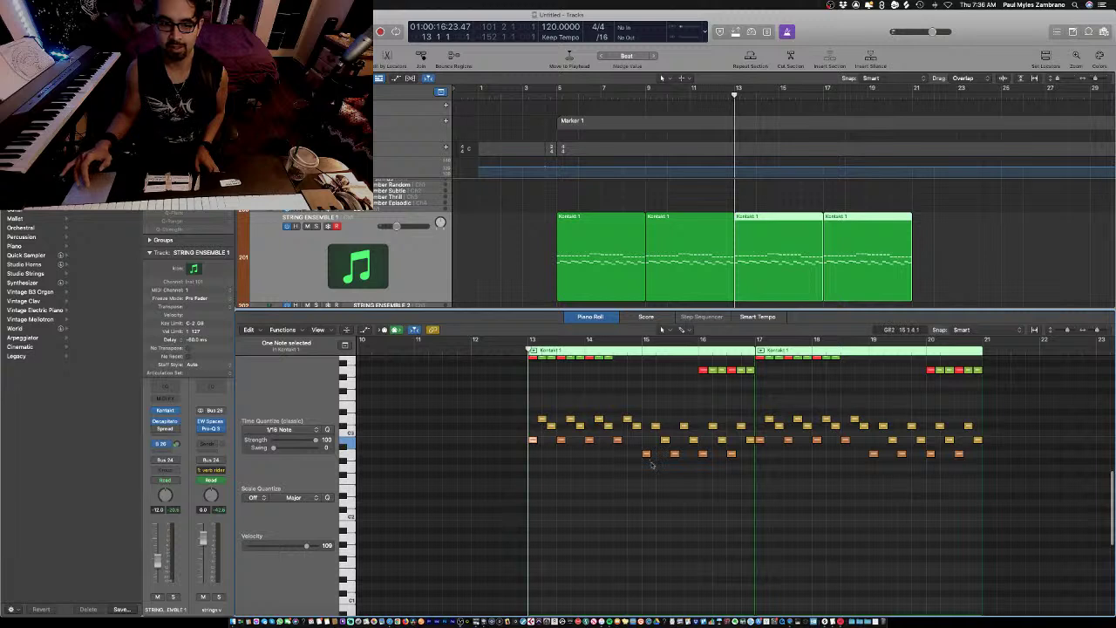
{"action": "left_click", "coordinate": [876, 461]}
{"action": "scroll", "coordinate": [553, 402], "scroll_direction": "down", "scroll_amount": 3}
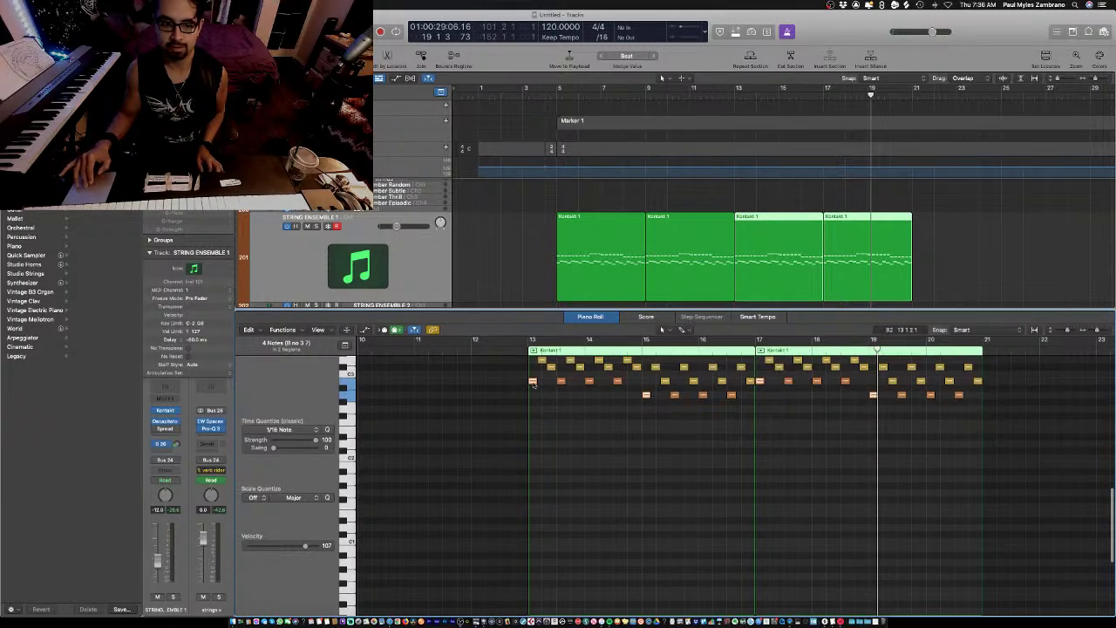
{"action": "left_click_drag", "start_coordinate": [532, 381], "coordinate": [534, 465]}
- Play back the passage with the added low notes, starting just before bar 13
{"action": "left_click", "coordinate": [511, 341]}
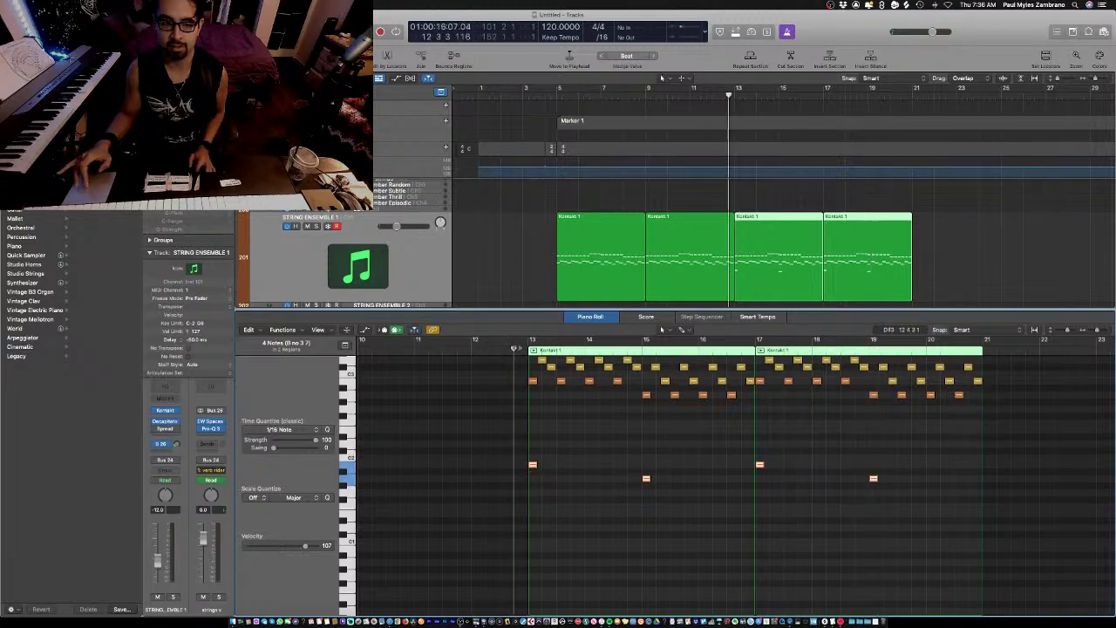
{"action": "key", "text": "space"}
{"action": "scroll", "coordinate": [613, 413], "scroll_direction": "up", "scroll_amount": 5}
{"action": "scroll", "coordinate": [613, 414], "scroll_direction": "down", "scroll_amount": 2}
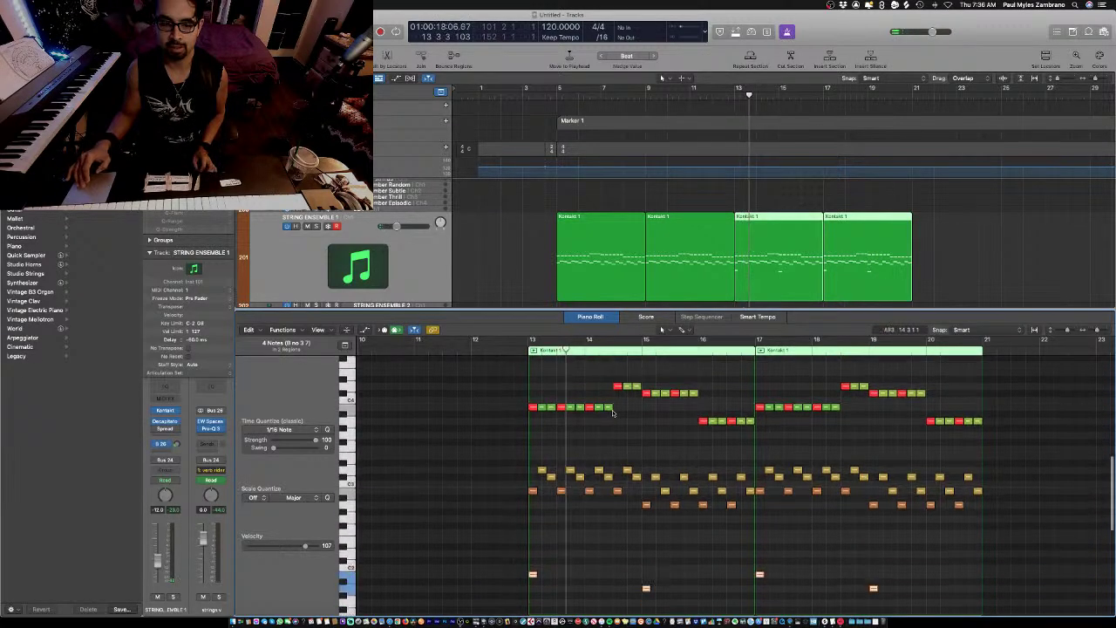
- Copy the B3 note at the start of bar 13 up to F♯4 and the one at bar 14 up to G4
{"action": "scroll", "coordinate": [645, 417], "scroll_direction": "up", "scroll_amount": 3}
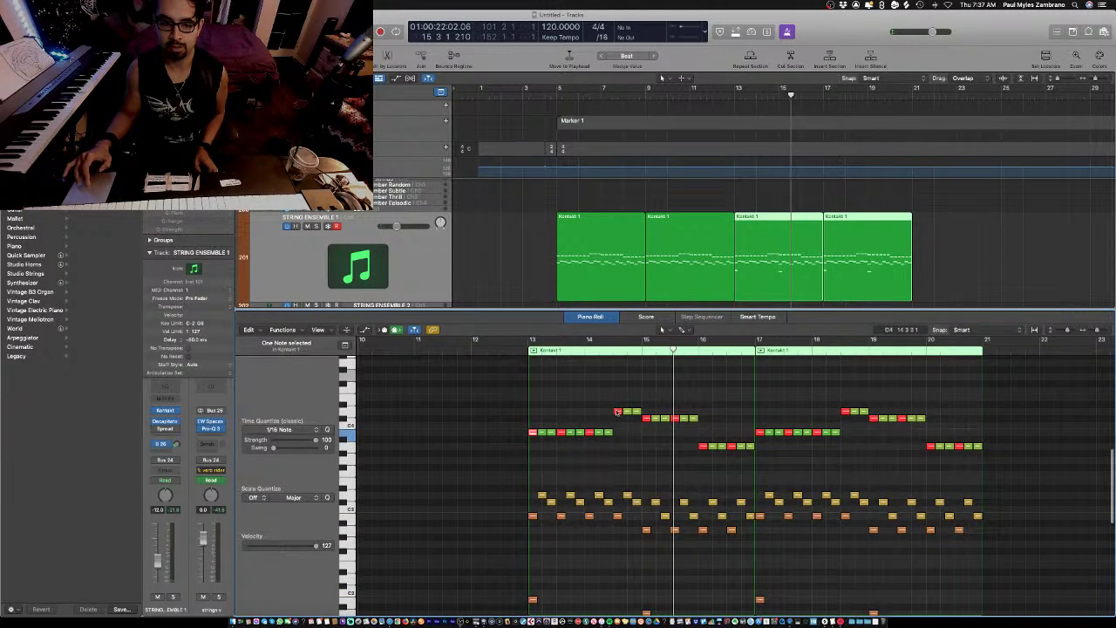
{"action": "left_click", "coordinate": [548, 430]}
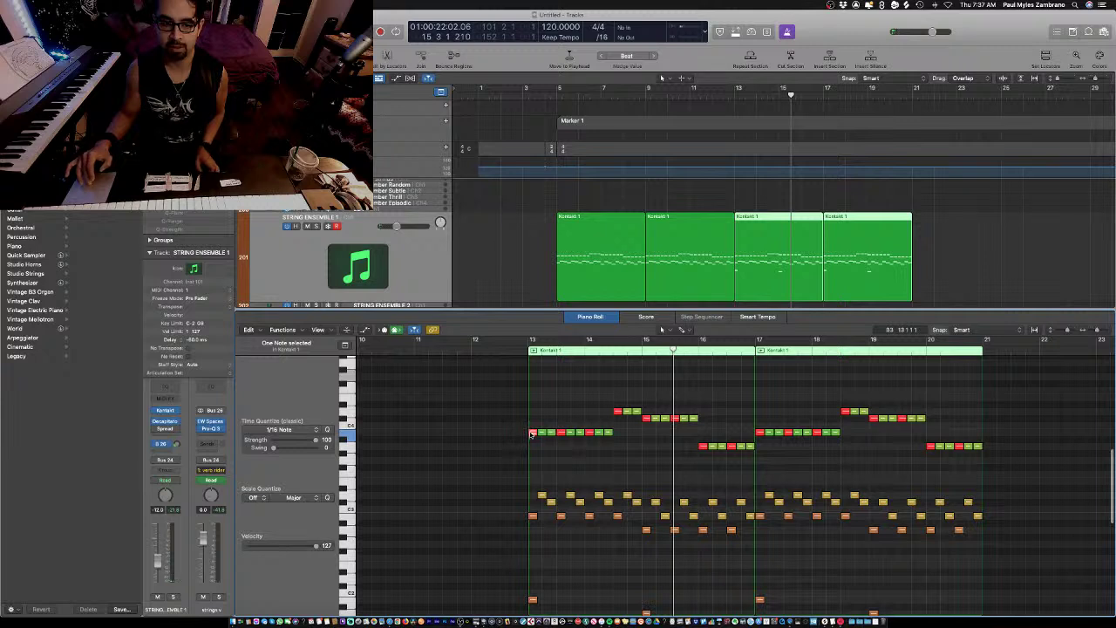
{"action": "scroll", "coordinate": [531, 449], "scroll_direction": "up", "scroll_amount": 1}
{"action": "left_click_drag", "start_coordinate": [531, 449], "coordinate": [532, 400]}
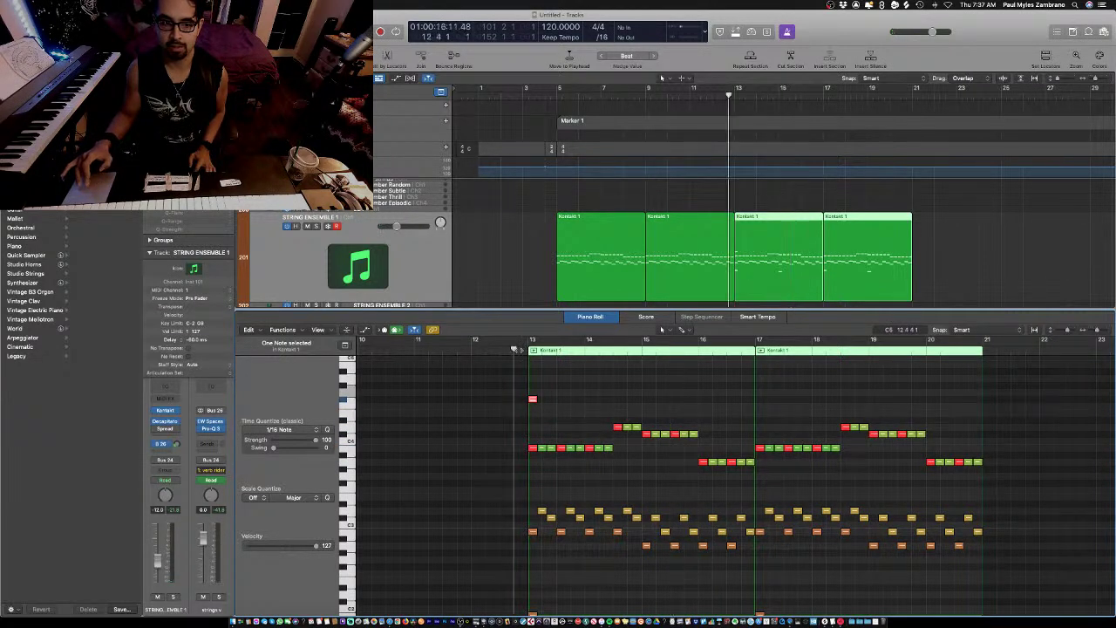
{"action": "left_click_drag", "start_coordinate": [590, 447], "coordinate": [588, 392]}
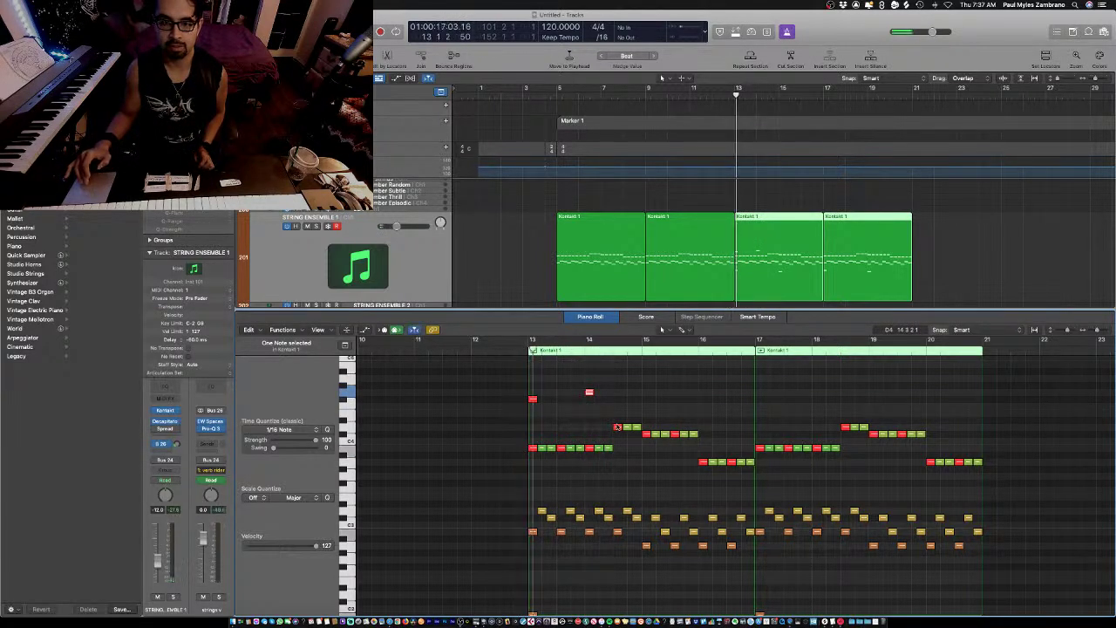
{"action": "left_click", "coordinate": [617, 426]}
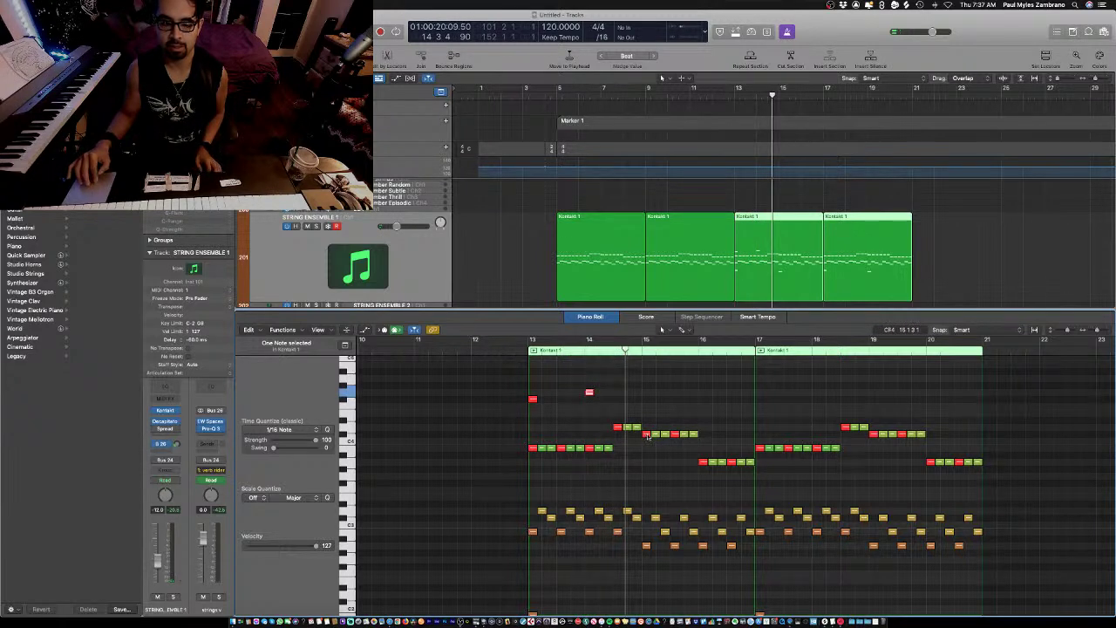
- Copy the two red C♯4 notes in bar 15 up to A4 and B4, and play back from just before bar 14
{"action": "left_click_drag", "start_coordinate": [648, 437], "coordinate": [678, 368]}
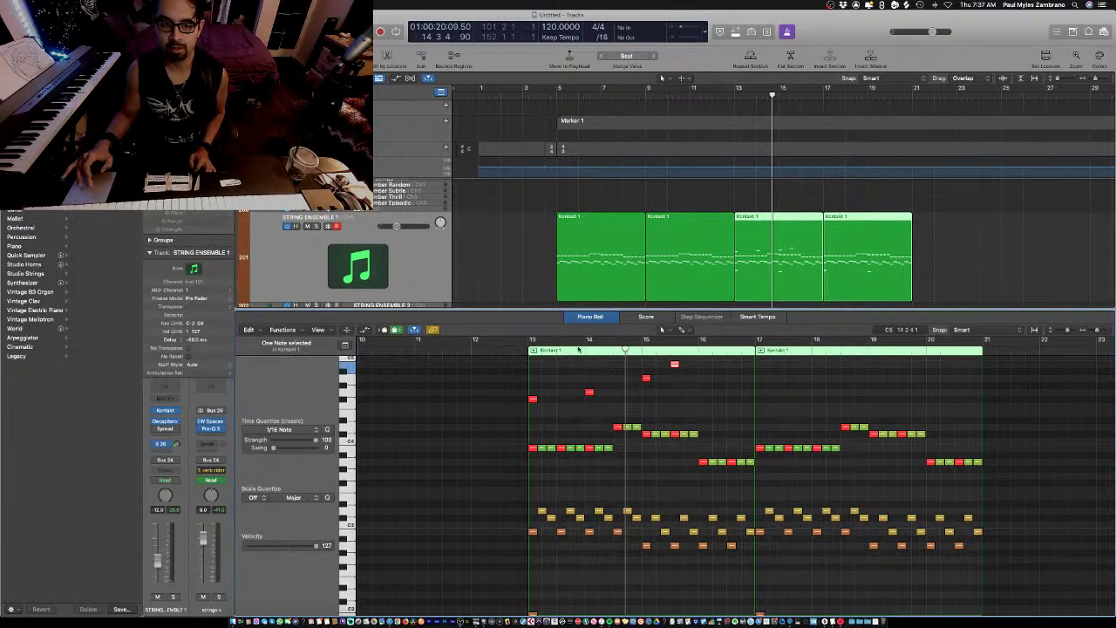
{"action": "left_click", "coordinate": [577, 348]}
{"action": "key", "text": "space"}
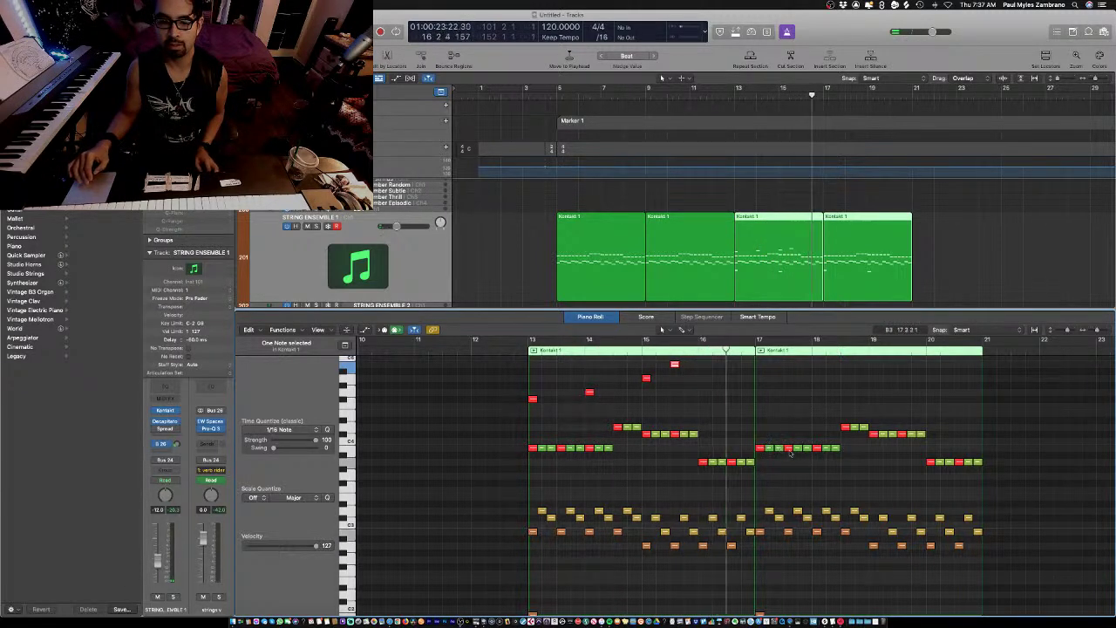
- During playback, copy single notes of the upper line up to C♯4 in bar 17, G4 in bar 18 and C♯4 in bar 20
{"action": "left_click_drag", "start_coordinate": [789, 449], "coordinate": [845, 393]}
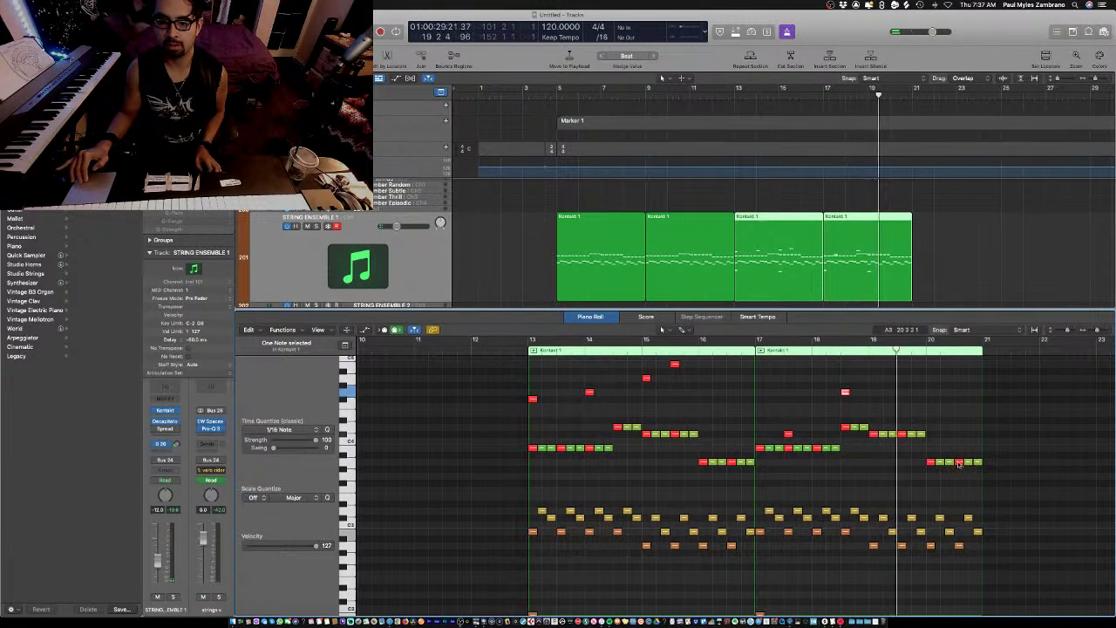
{"action": "left_click_drag", "start_coordinate": [958, 461], "coordinate": [959, 435]}
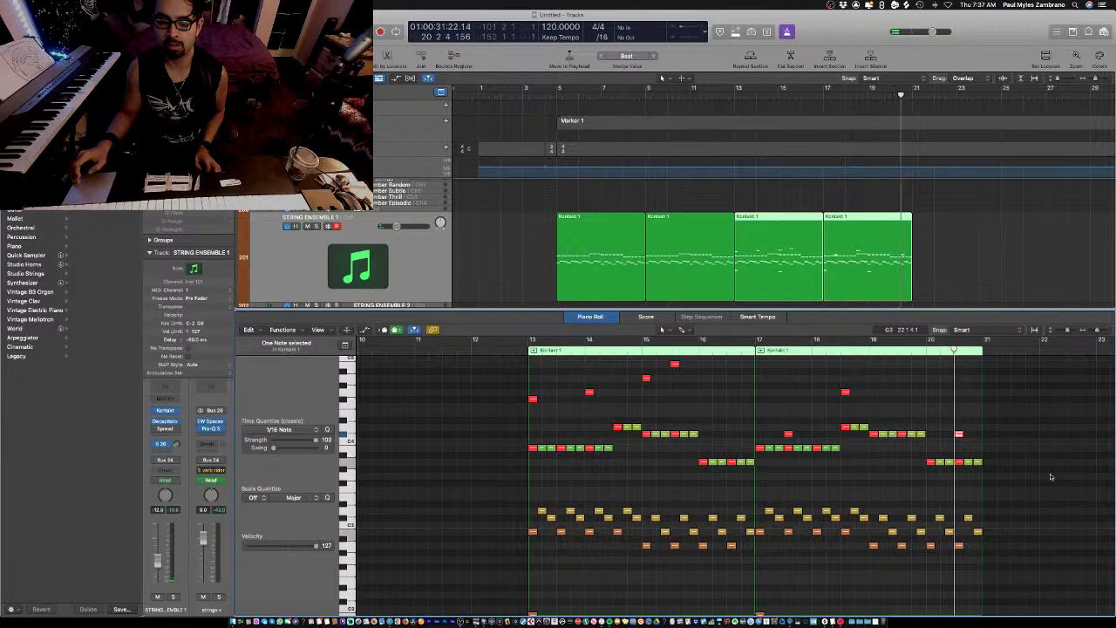
{"action": "key", "text": "space"}
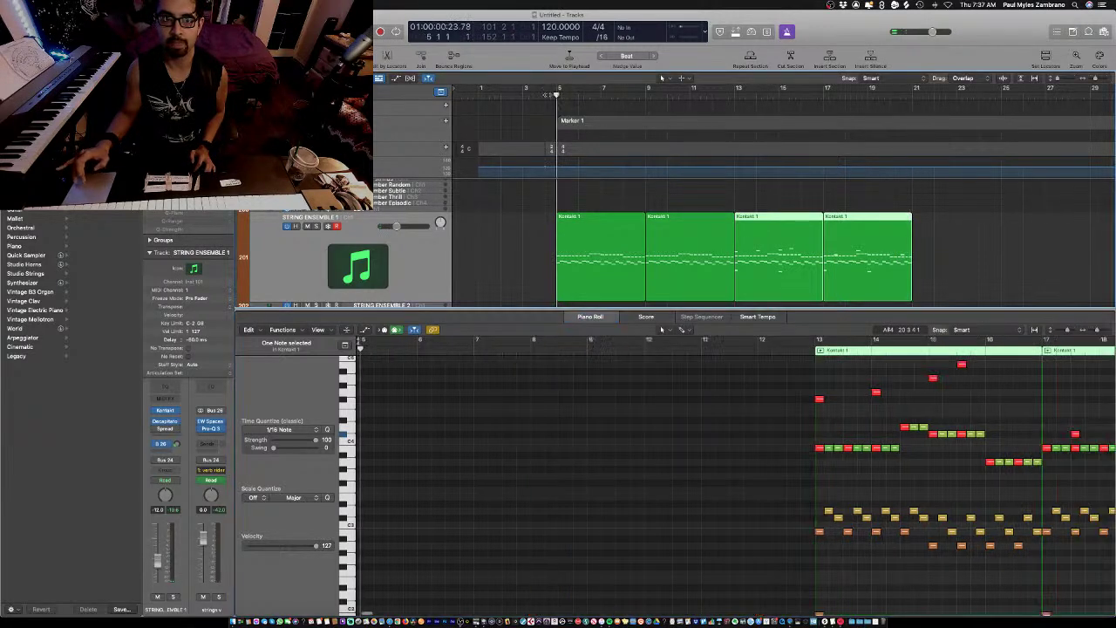
- Close the Piano Roll, set the project tempo to 130 and play the string regions from bar 5
{"action": "key", "text": "e"}
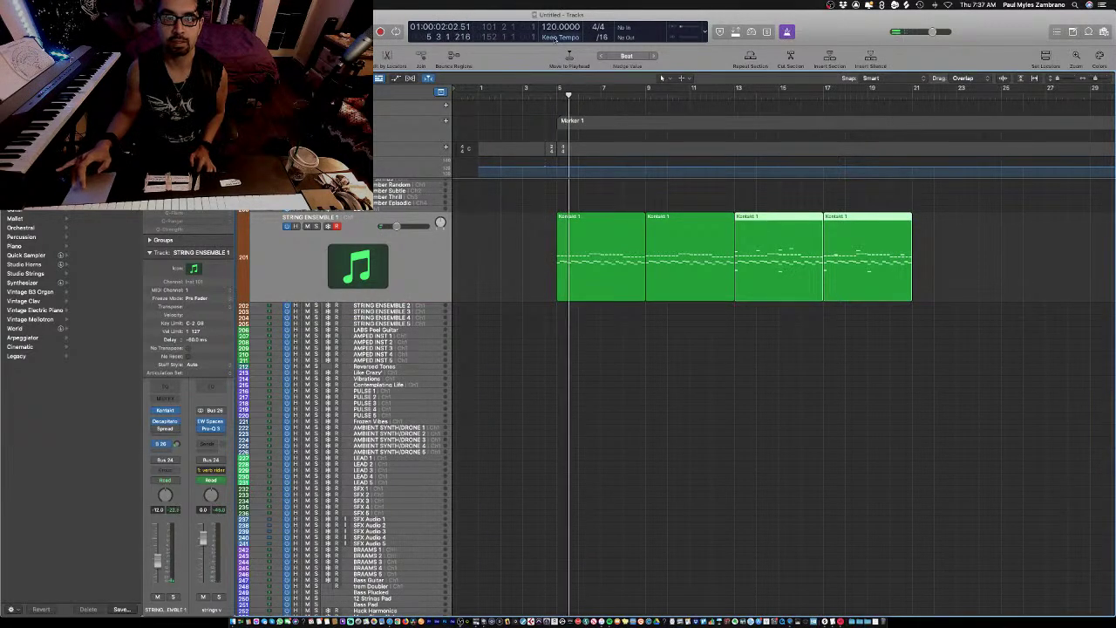
{"action": "double_click", "coordinate": [551, 26]}
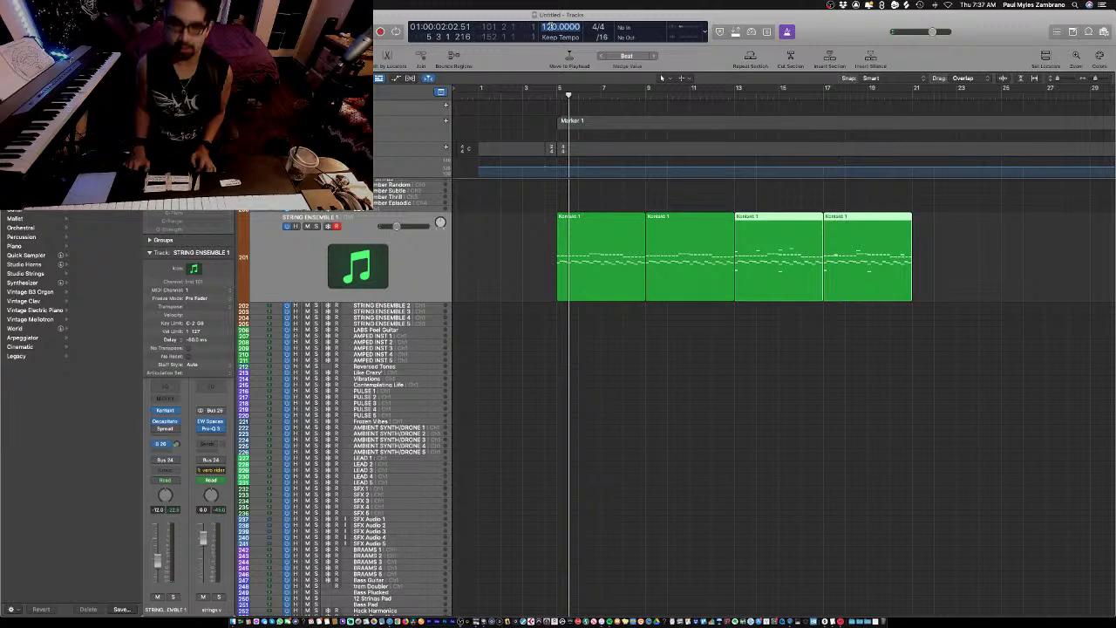
{"action": "type", "text": "130"}
{"action": "key", "text": "Return"}
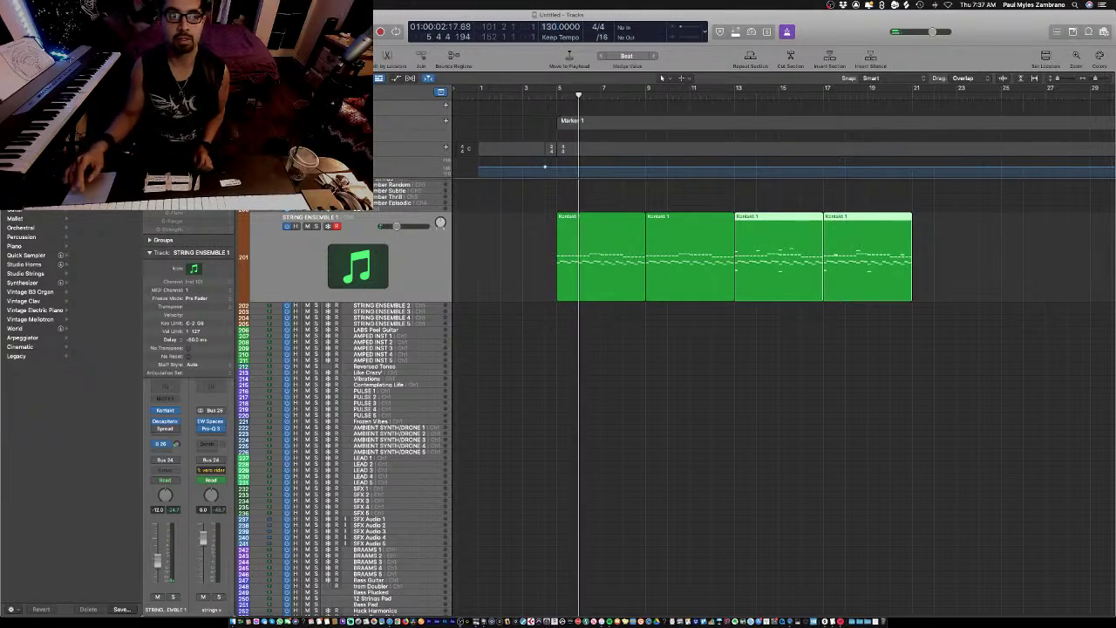
{"action": "scroll", "coordinate": [613, 204], "scroll_direction": "up", "scroll_amount": 1}
{"action": "scroll", "coordinate": [614, 204], "scroll_direction": "up", "scroll_amount": 3}
{"action": "key", "text": "space"}
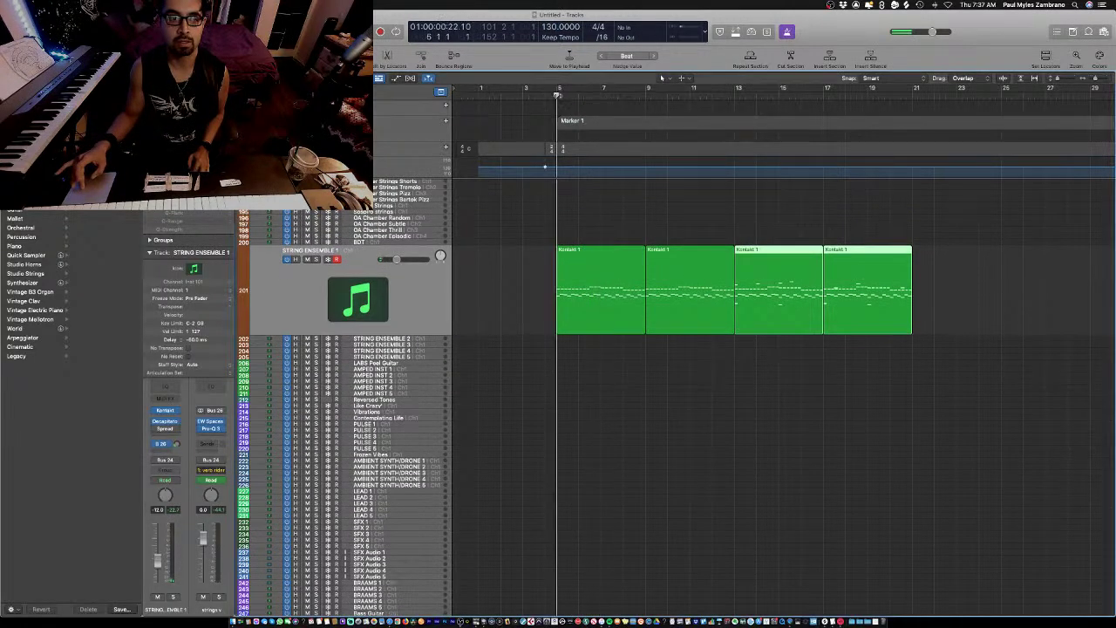
- Select the Contemplating Life track, play chords along with the strings and capture the performance as a region spanning bars 4 to 9
{"action": "left_click", "coordinate": [416, 418]}
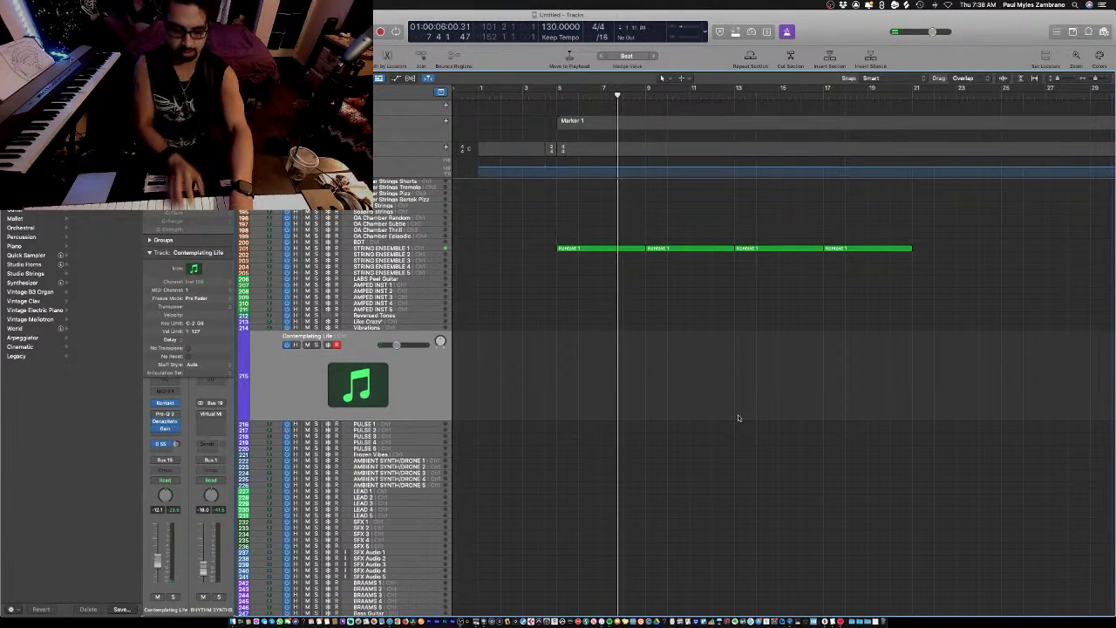
{"action": "key", "text": "comma"}
{"action": "key", "text": "comma"}
{"action": "key", "text": "comma"}
{"action": "key", "text": "comma"}
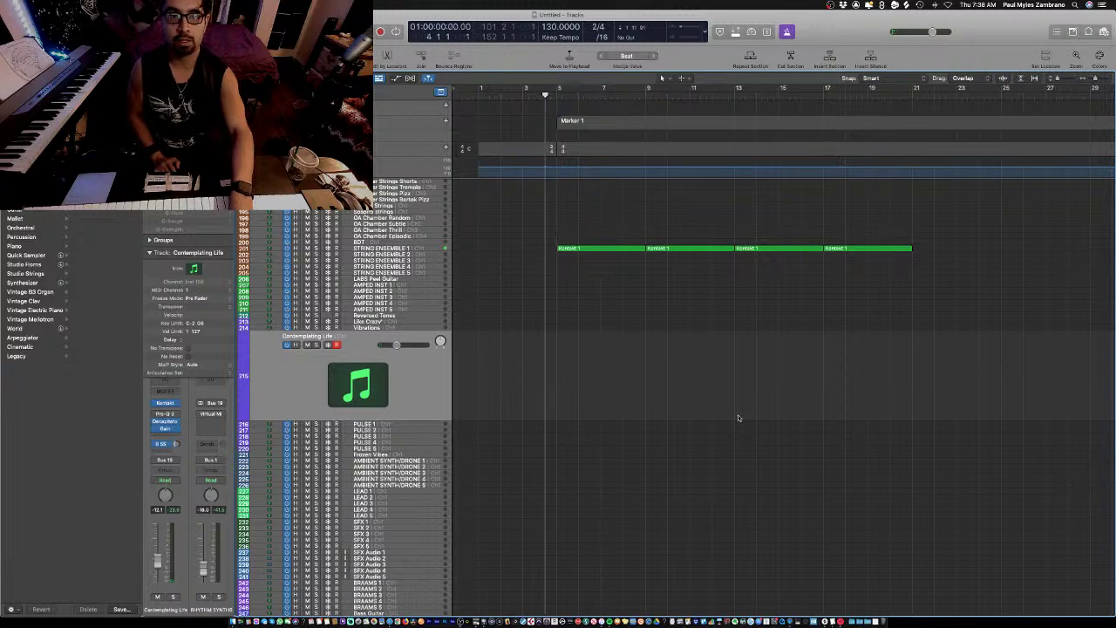
{"action": "key", "text": "space"}
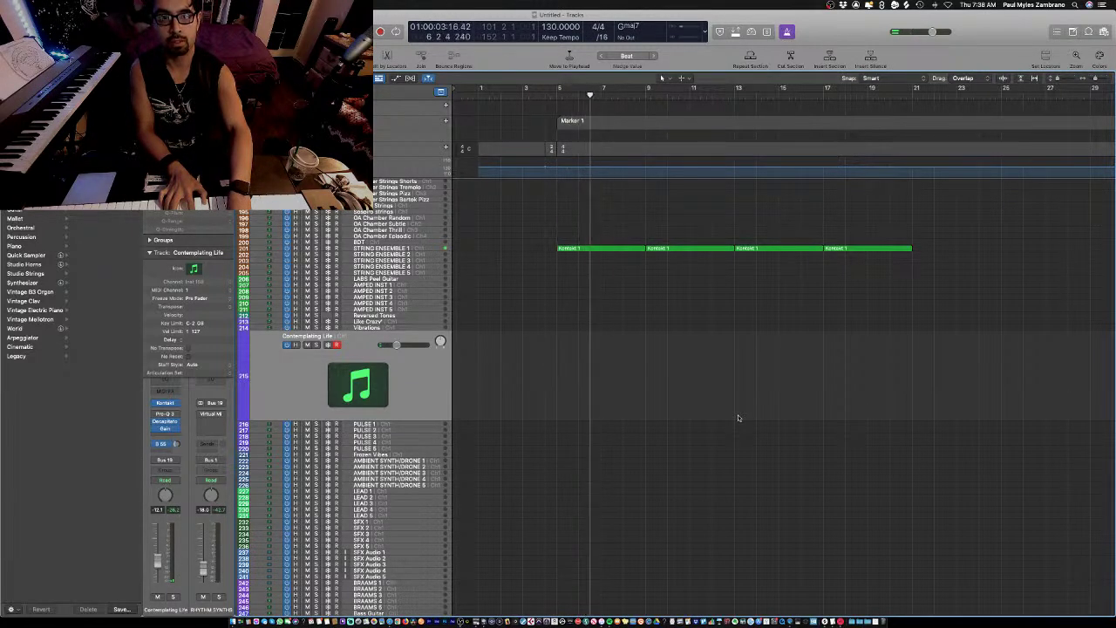
{"action": "key", "text": "comma"}
{"action": "key", "text": "comma"}
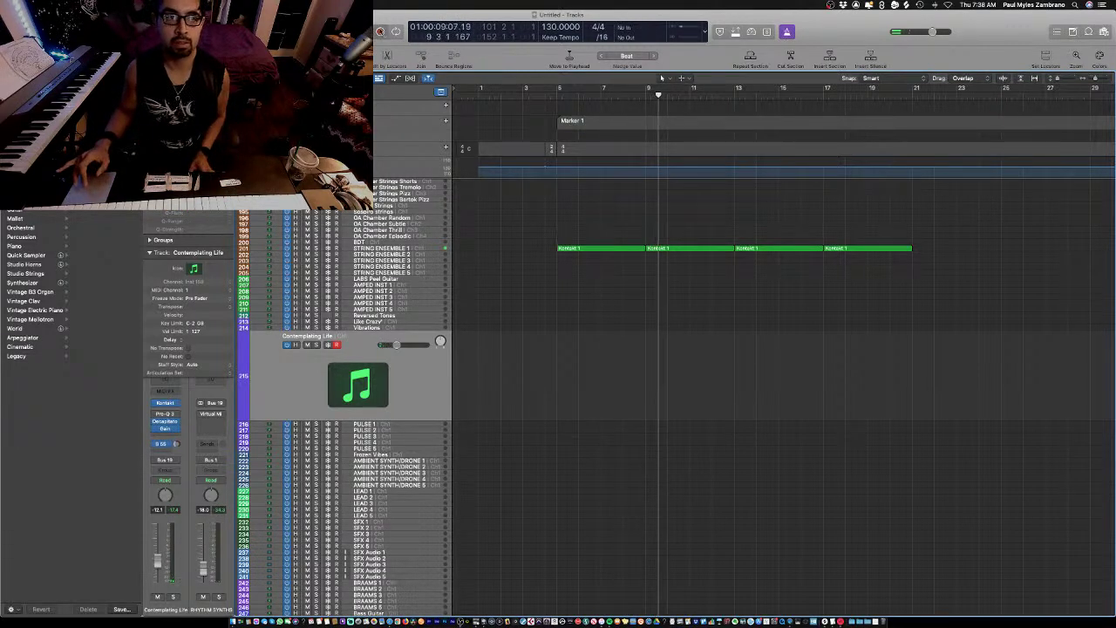
{"action": "key", "text": "shift+r"}
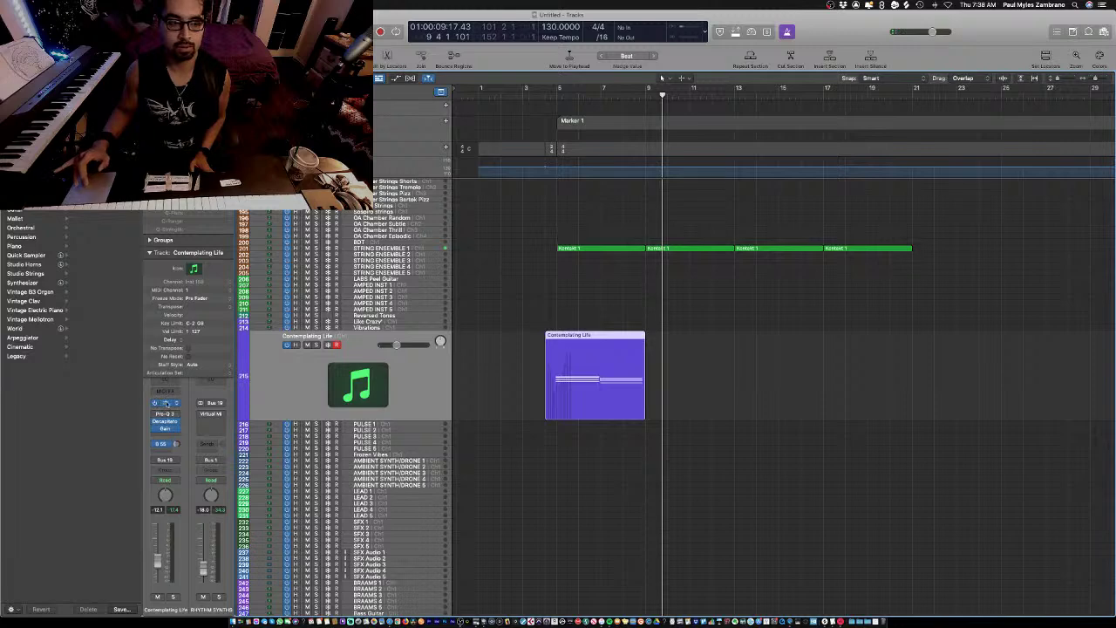
- Check the Contemplating Life track's Kontakt instrument, then capture a second chord performance on the track from bar 9 to about bar 22
{"action": "key", "text": "v"}
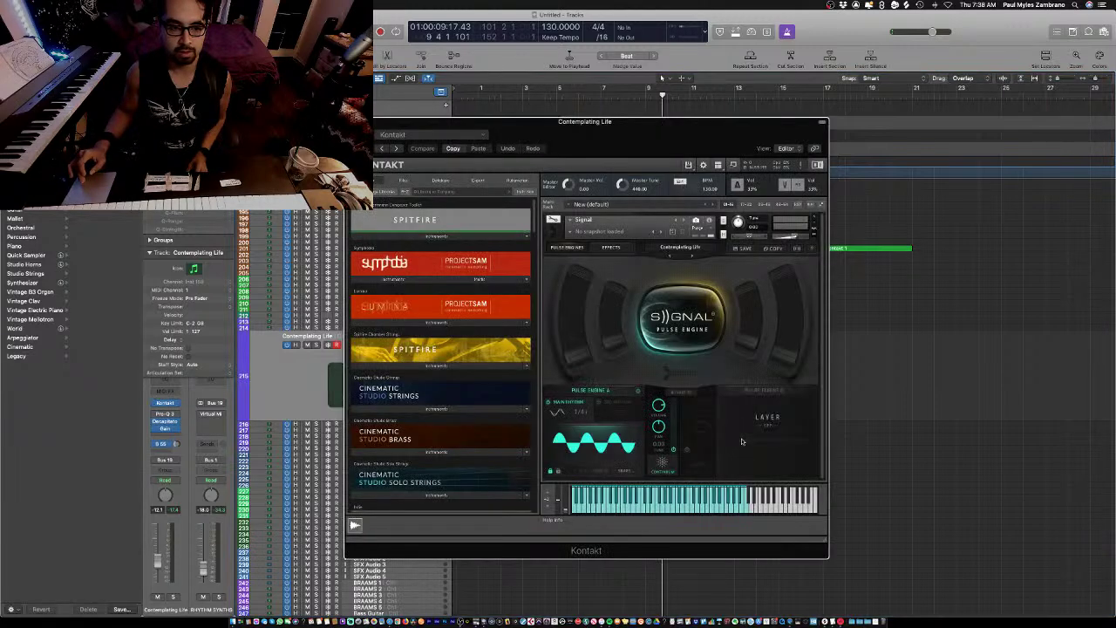
{"action": "key", "text": "v"}
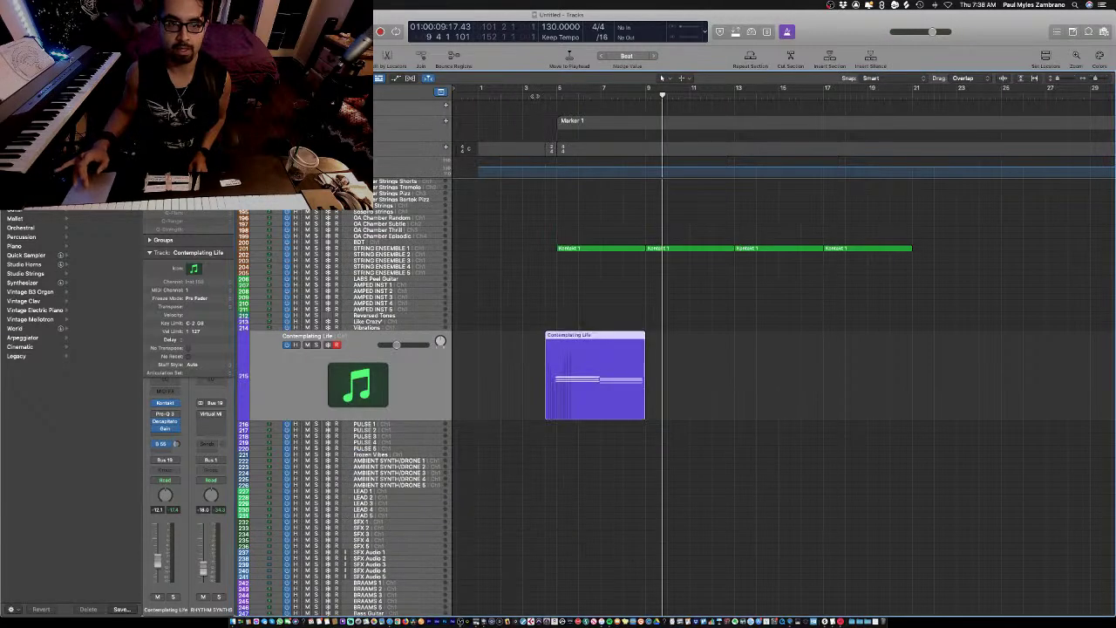
{"action": "key", "text": "space"}
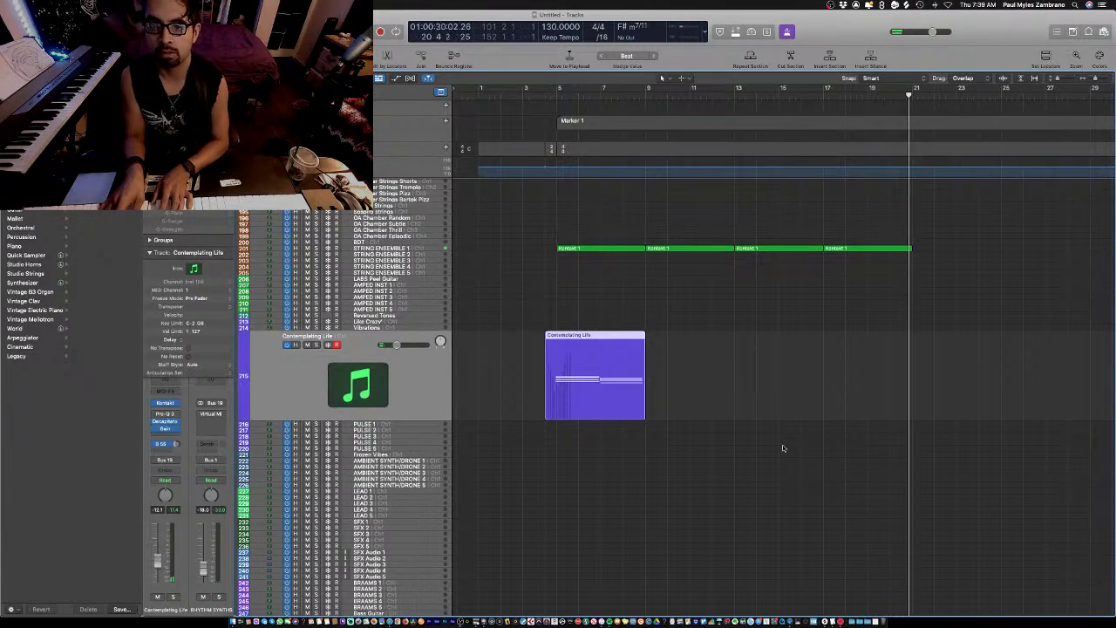
{"action": "key", "text": "shift+r"}
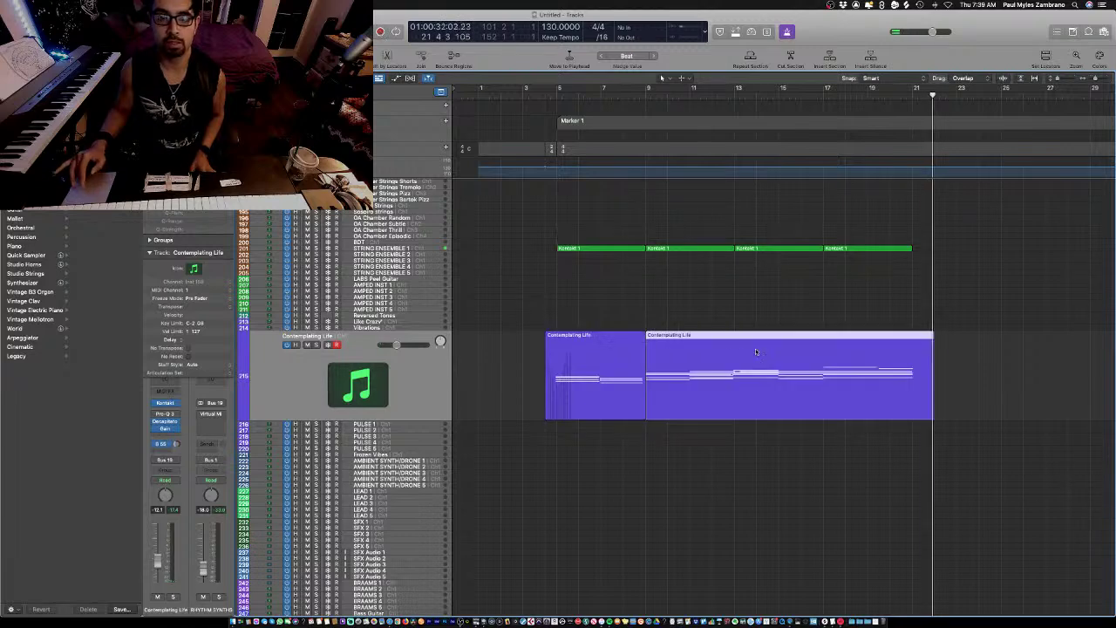
- Join the two Contemplating Life regions into a single region
{"action": "key", "text": "g"}
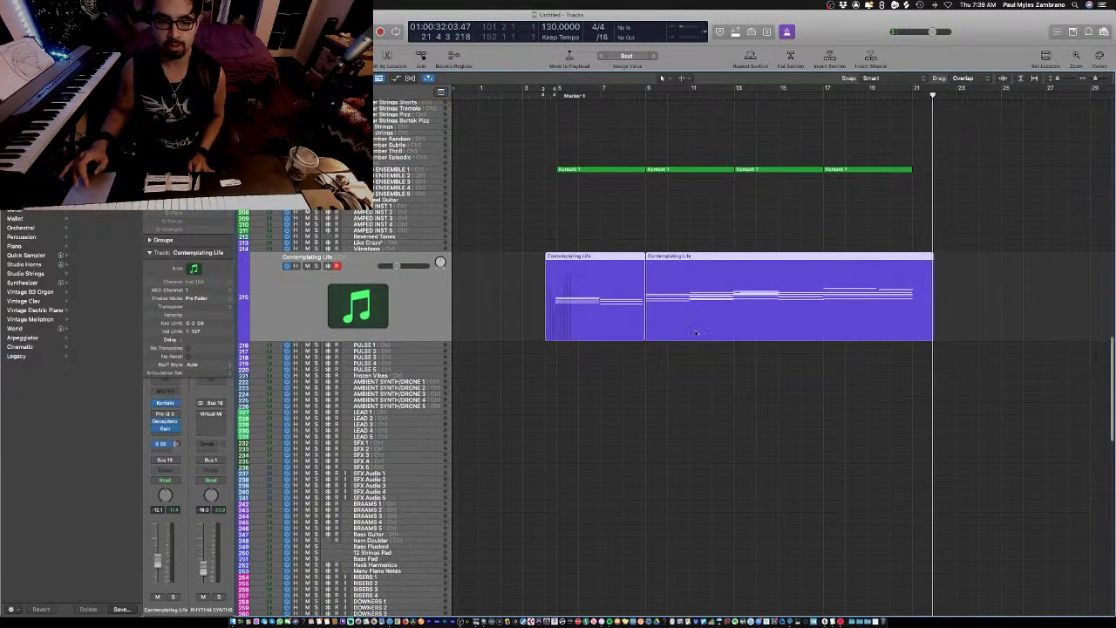
{"action": "key", "text": "t"}
{"action": "key", "text": "g"}
{"action": "left_click", "coordinate": [692, 303]}
{"action": "key", "text": "t"}
{"action": "key", "text": "t"}
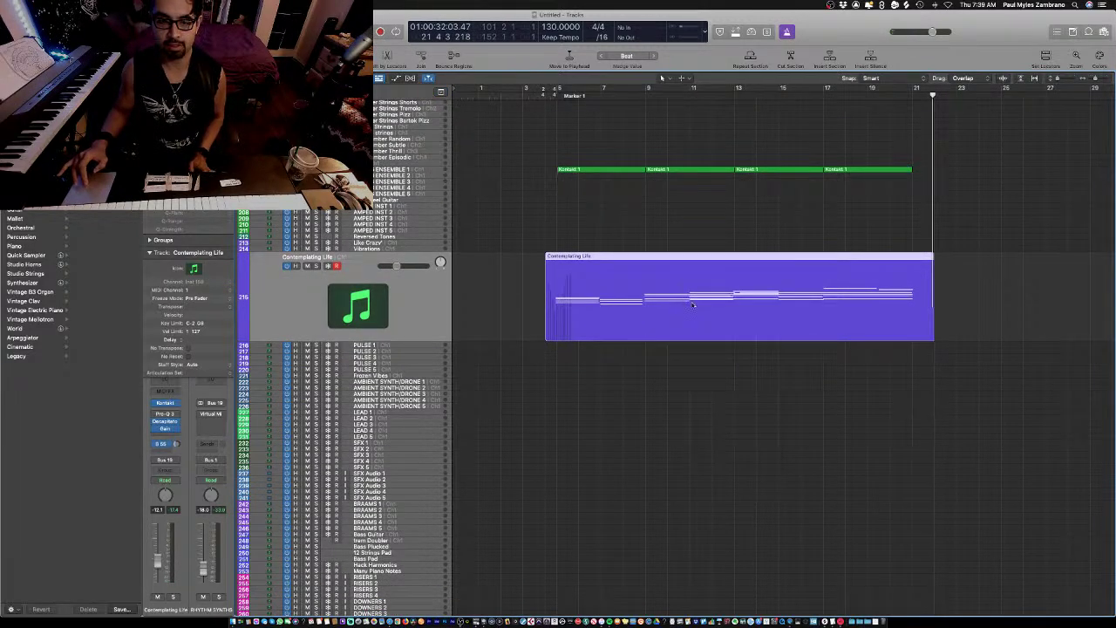
- Quantize all notes of the joined Contemplating Life region to 1/4 Note in the Piano Roll
{"action": "key", "text": "p"}
{"action": "scroll", "coordinate": [755, 432], "scroll_direction": "down", "scroll_amount": 5}
{"action": "scroll", "coordinate": [755, 433], "scroll_direction": "up", "scroll_amount": 1}
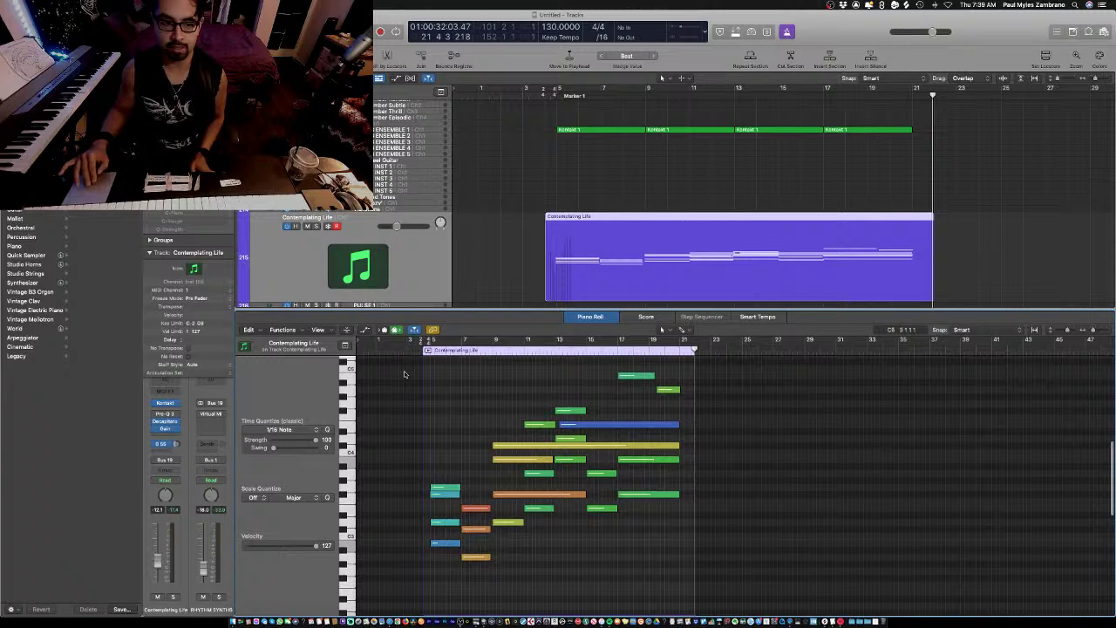
{"action": "left_click_drag", "start_coordinate": [404, 374], "coordinate": [805, 605]}
{"action": "left_click", "coordinate": [277, 430]}
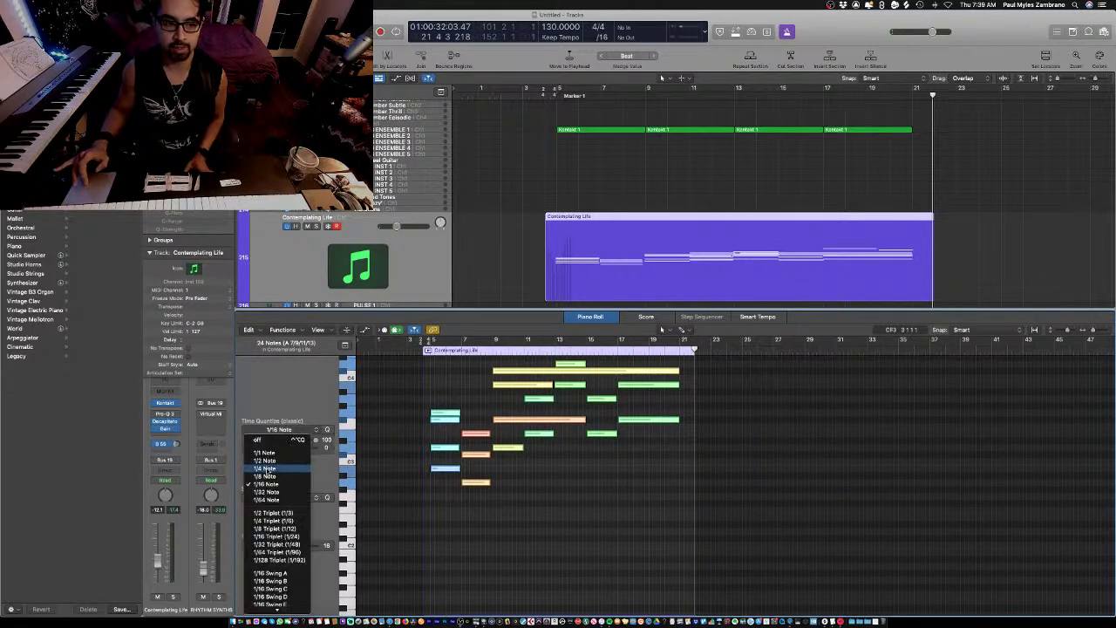
{"action": "left_click", "coordinate": [267, 469]}
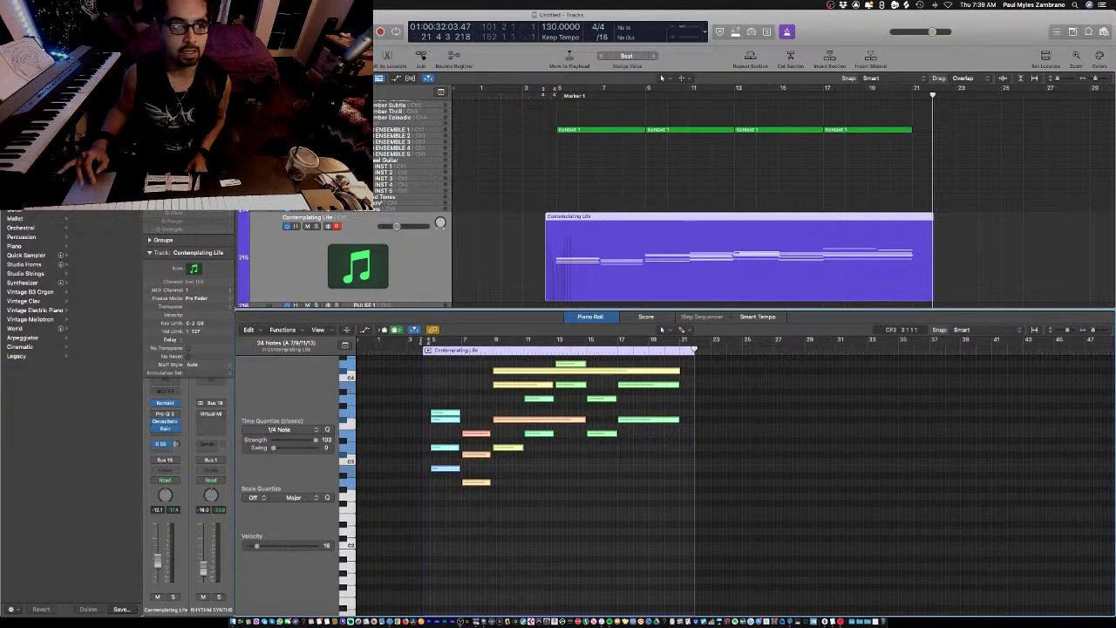
{"action": "key", "text": "p"}
- Select the Biomechanical Stab RRx2 track and capture a melody played along with the music from bar 5 to bar 17
{"action": "left_click", "coordinate": [553, 96]}
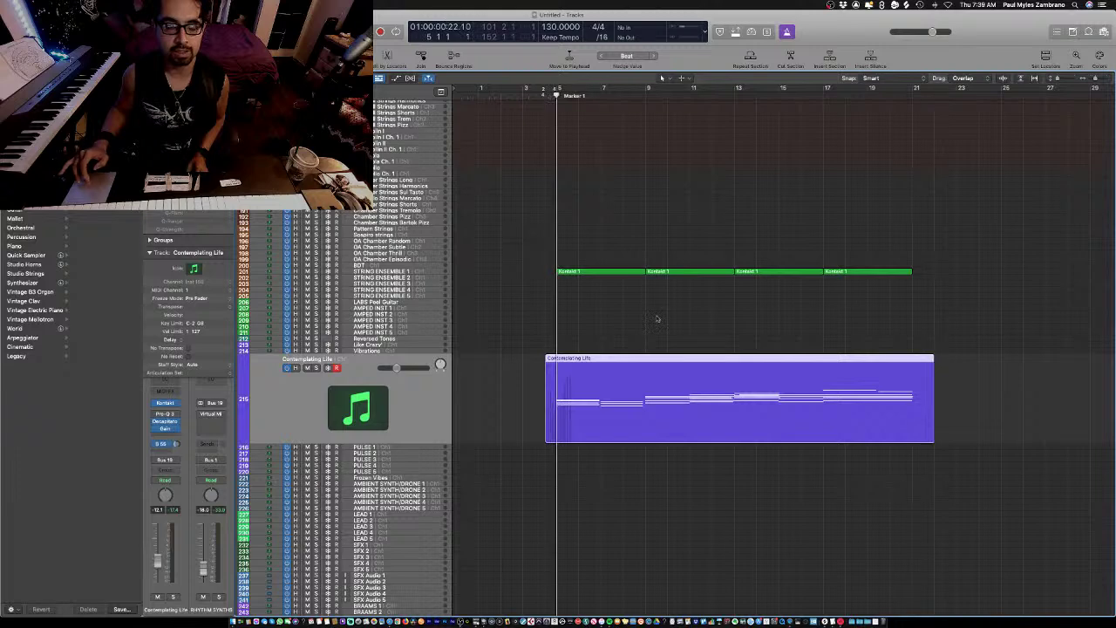
{"action": "scroll", "coordinate": [657, 318], "scroll_direction": "up", "scroll_amount": 10}
{"action": "scroll", "coordinate": [657, 319], "scroll_direction": "up", "scroll_amount": 5}
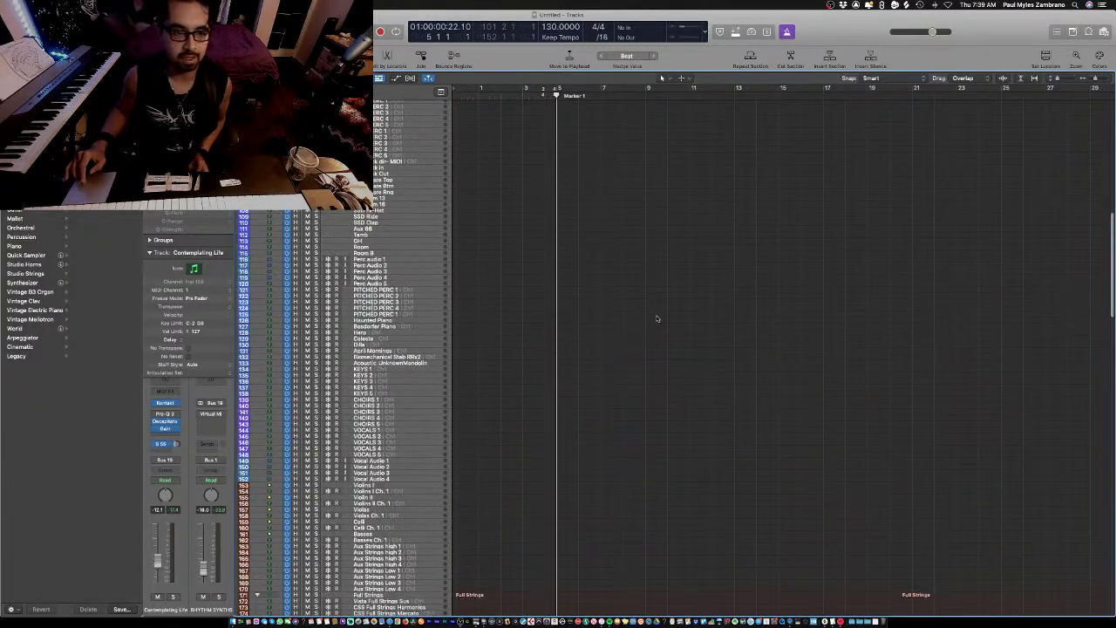
{"action": "left_click", "coordinate": [430, 357]}
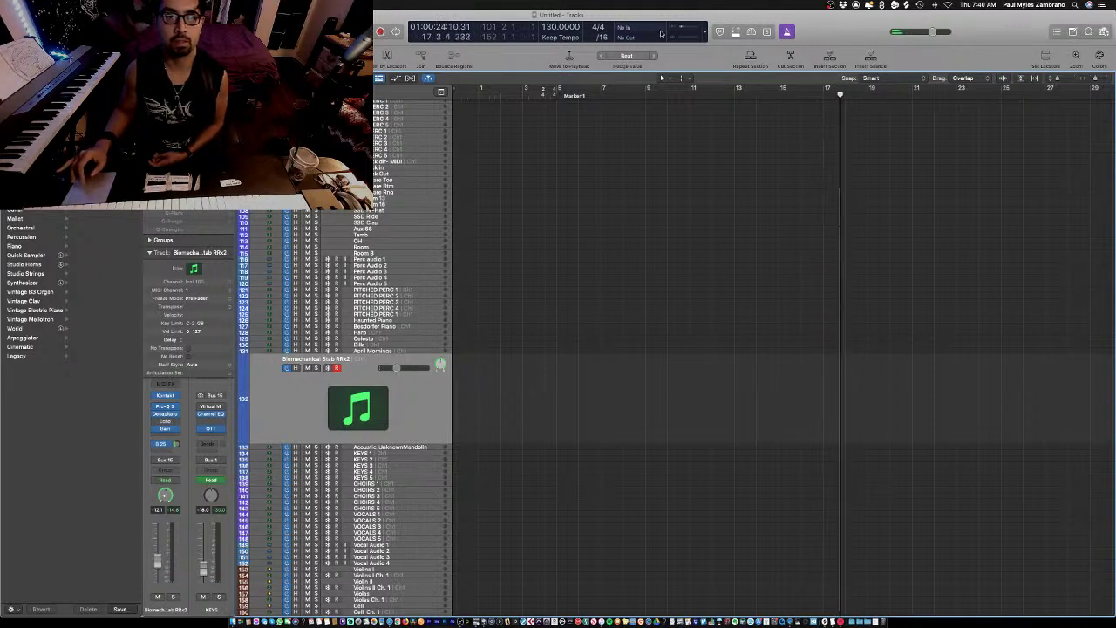
{"action": "left_click", "coordinate": [381, 32]}
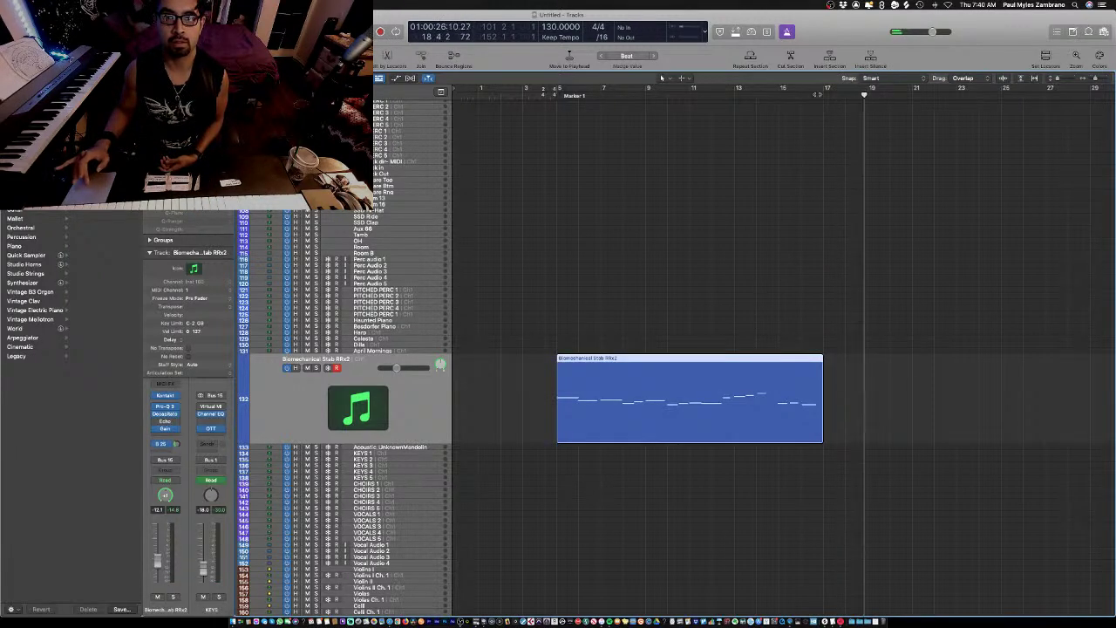
- Continue the melody from shortly before bar 17 and capture it as a second Biomechanical Stab RRx2 region ending around bar 22
{"action": "left_click", "coordinate": [802, 97]}
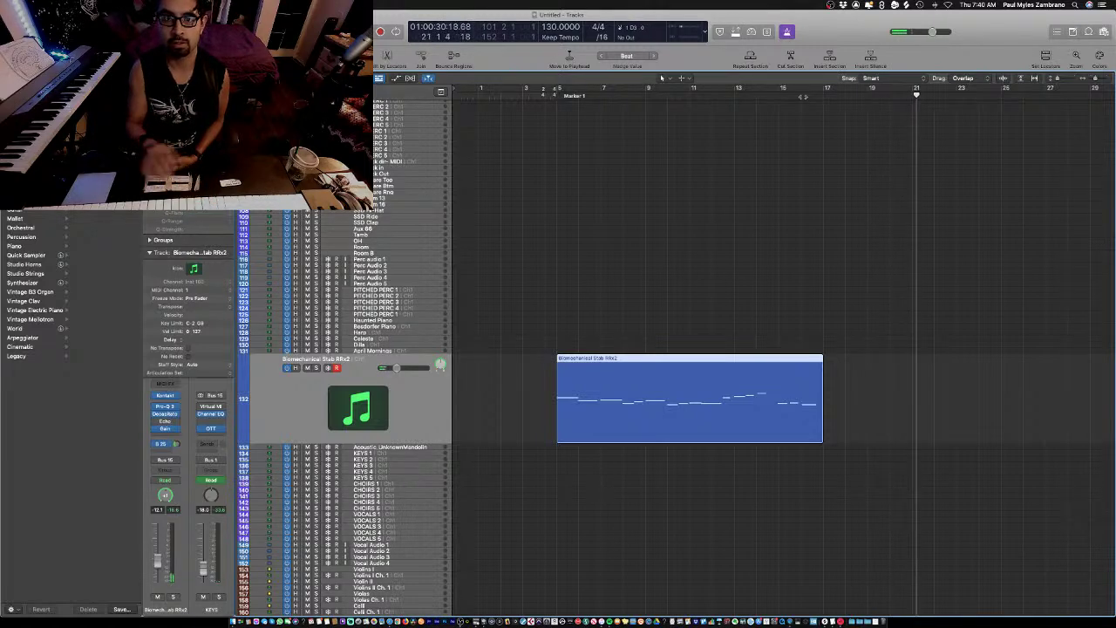
{"action": "key", "text": "shift+r"}
{"action": "scroll", "coordinate": [631, 355], "scroll_direction": "down", "scroll_amount": 4}
{"action": "key", "text": "space"}
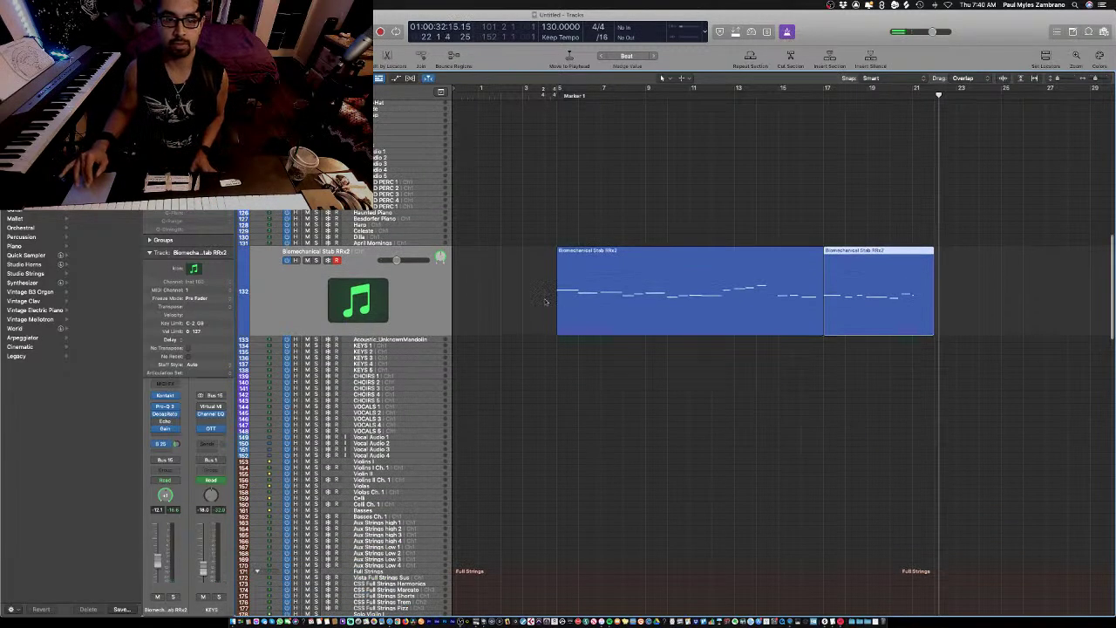
- Open both Biomechanical Stab RRx2 regions in the Piano Roll and quantize all their notes to 1/4 Triplet (1/6)
{"action": "right_click", "coordinate": [537, 295]}
{"action": "left_click", "coordinate": [517, 265]}
{"action": "left_click_drag", "start_coordinate": [517, 265], "coordinate": [945, 297]}
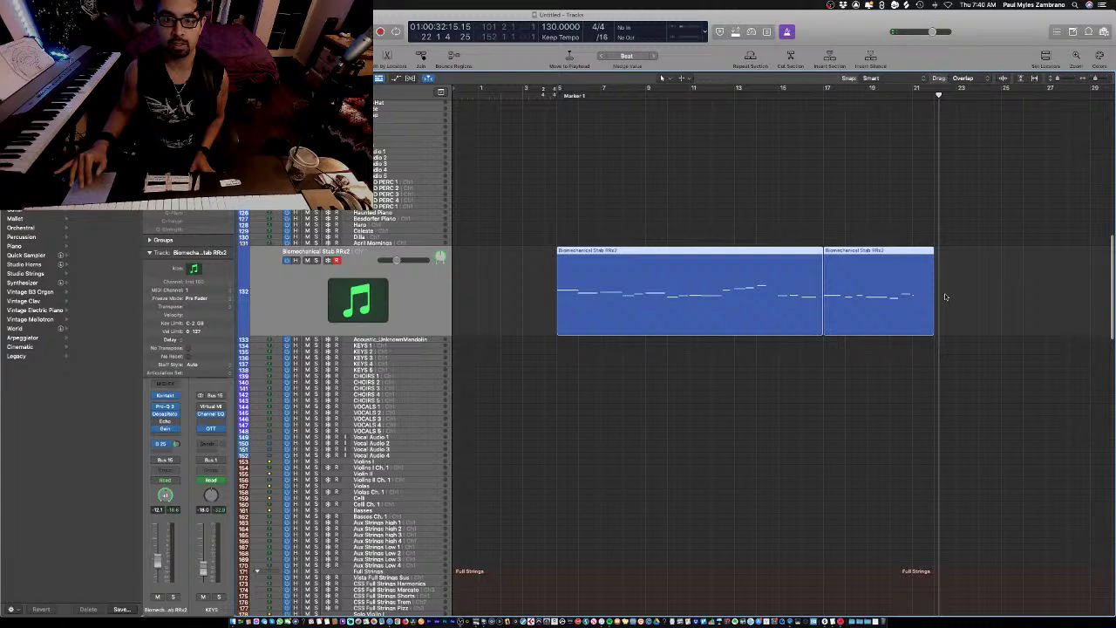
{"action": "double_click", "coordinate": [880, 296]}
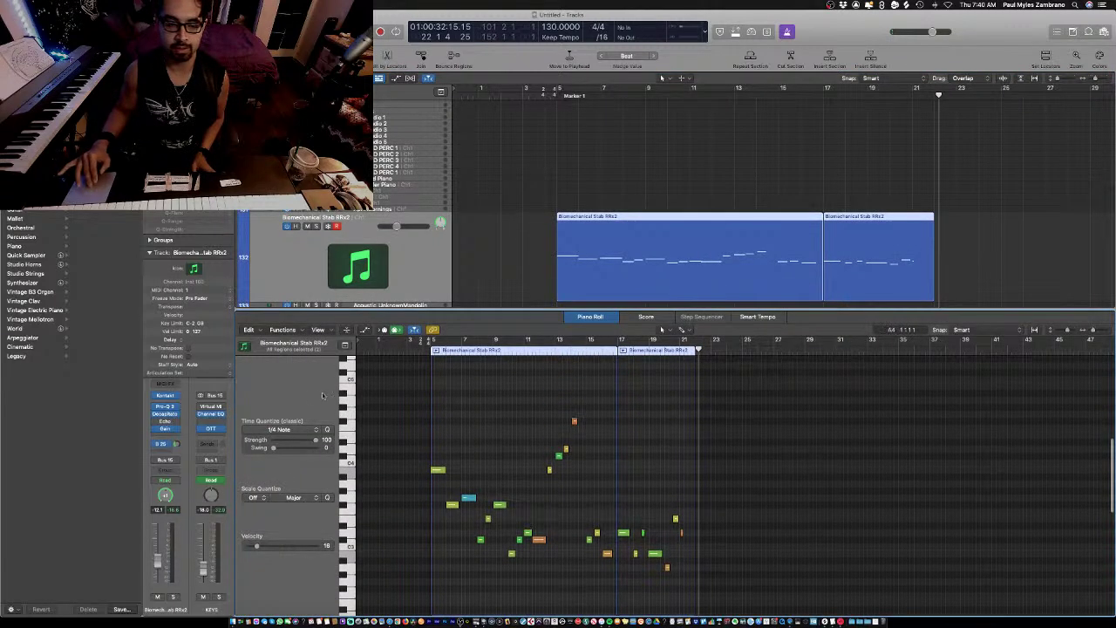
{"action": "left_click_drag", "start_coordinate": [416, 403], "coordinate": [798, 583]}
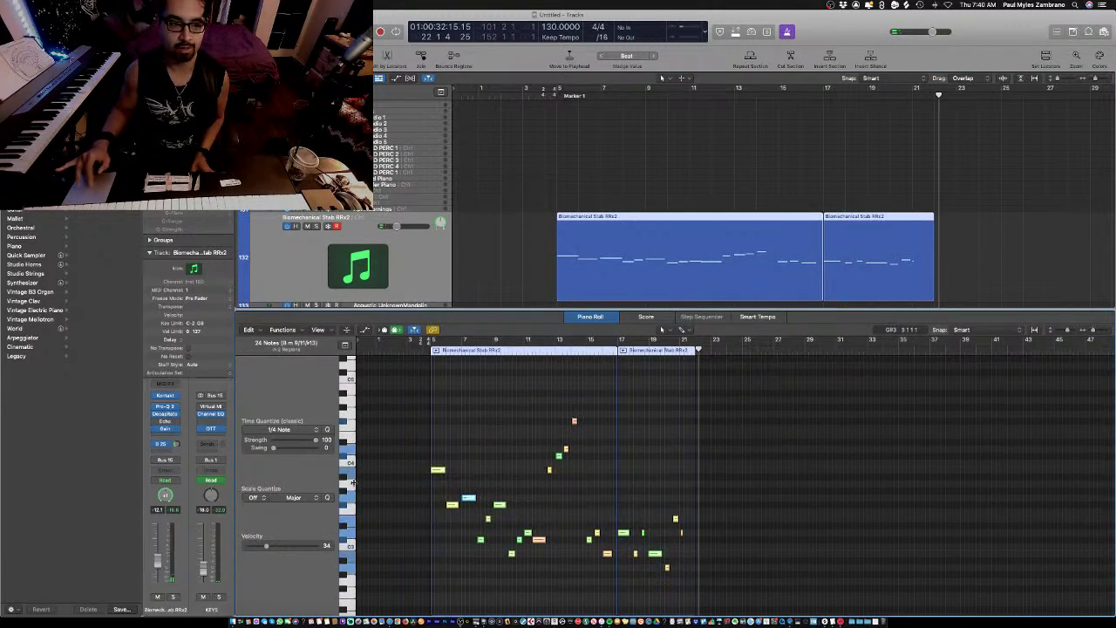
{"action": "left_click", "coordinate": [288, 430]}
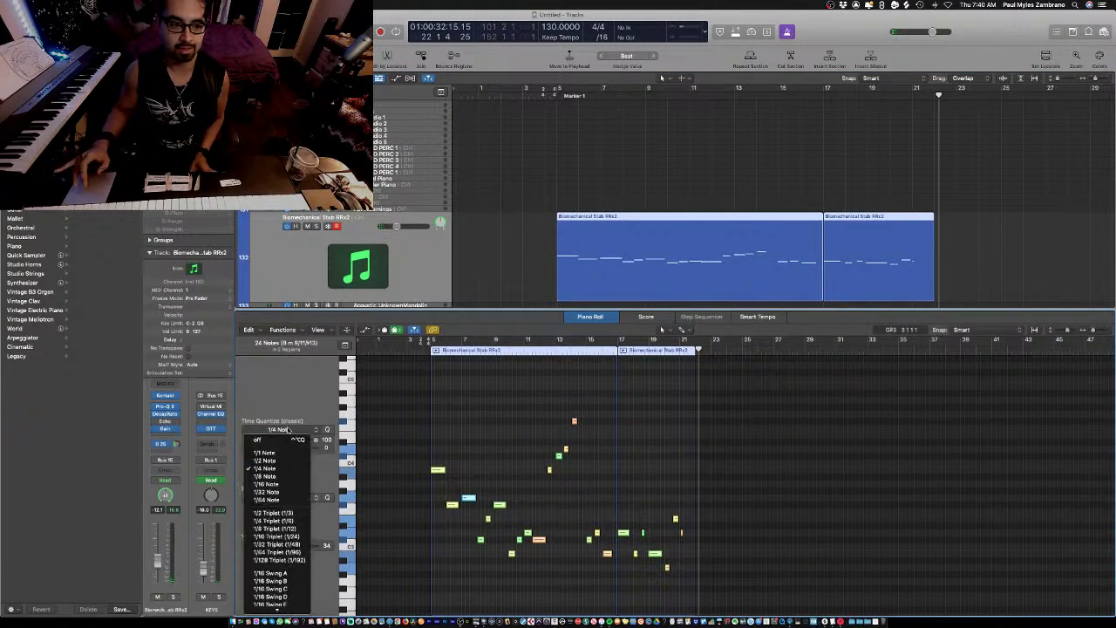
{"action": "left_click", "coordinate": [273, 521]}
{"action": "key", "text": "e"}
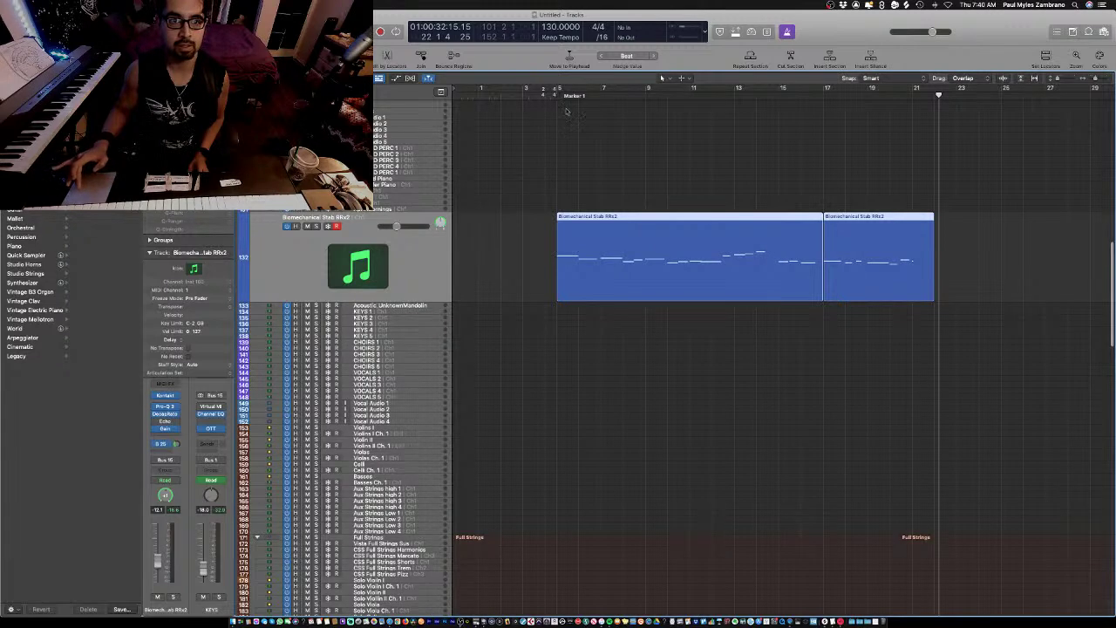
- Move the playhead to bar 5 and load Kontakt as the instrument on the CHOIRS 1 track
{"action": "left_click", "coordinate": [557, 95]}
{"action": "scroll", "coordinate": [628, 337], "scroll_direction": "down", "scroll_amount": 4}
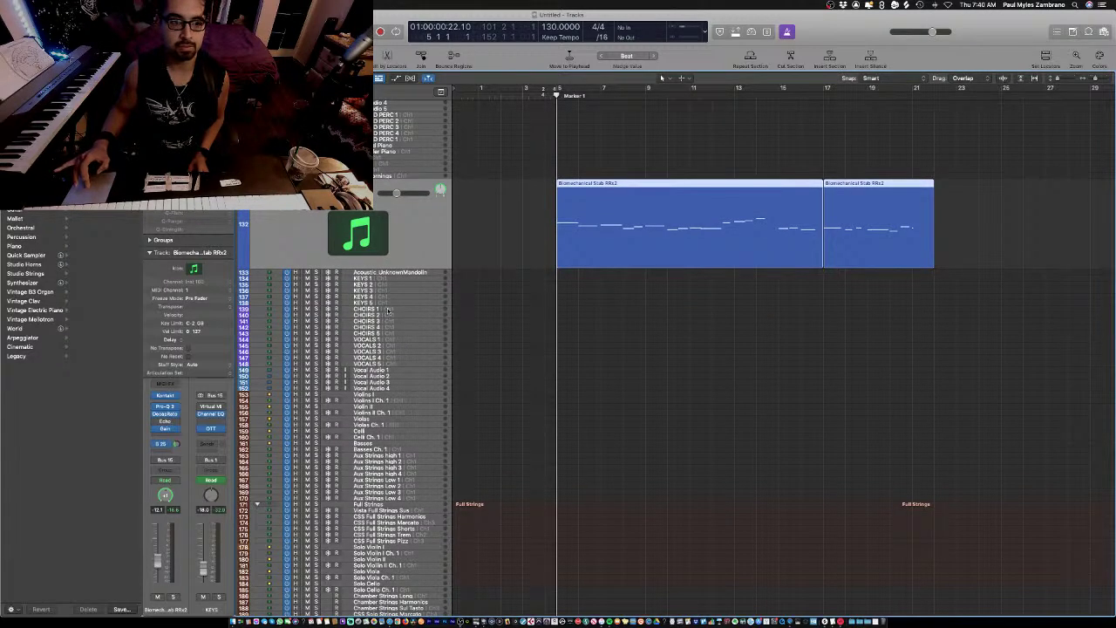
{"action": "left_click", "coordinate": [388, 310]}
{"action": "left_click", "coordinate": [167, 406]}
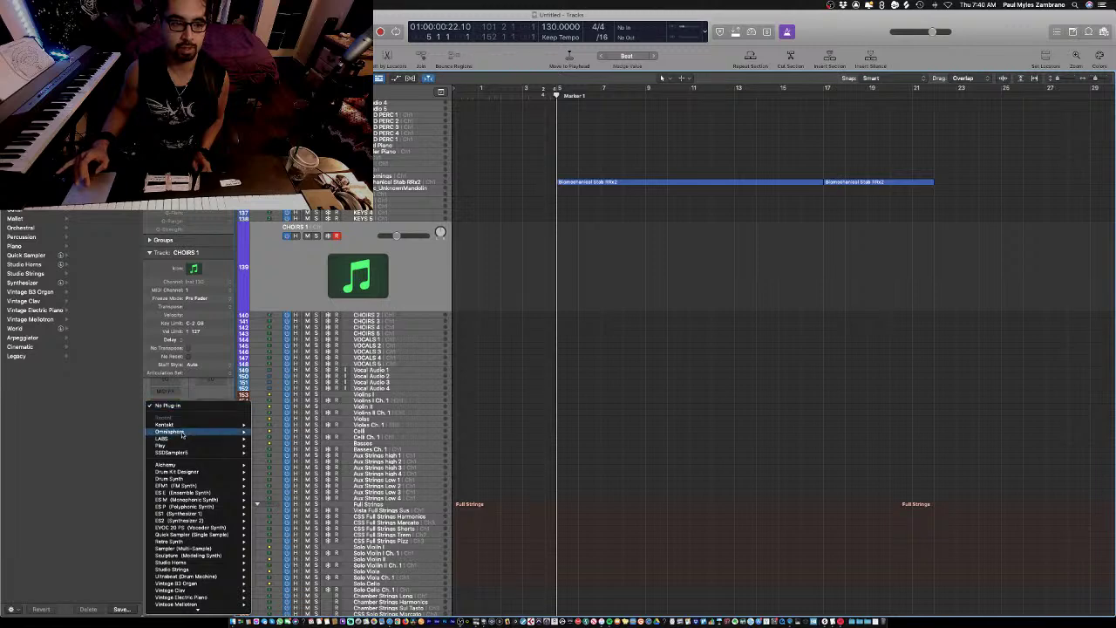
{"action": "mouse_move", "coordinate": [187, 425]}
{"action": "left_click", "coordinate": [284, 431]}
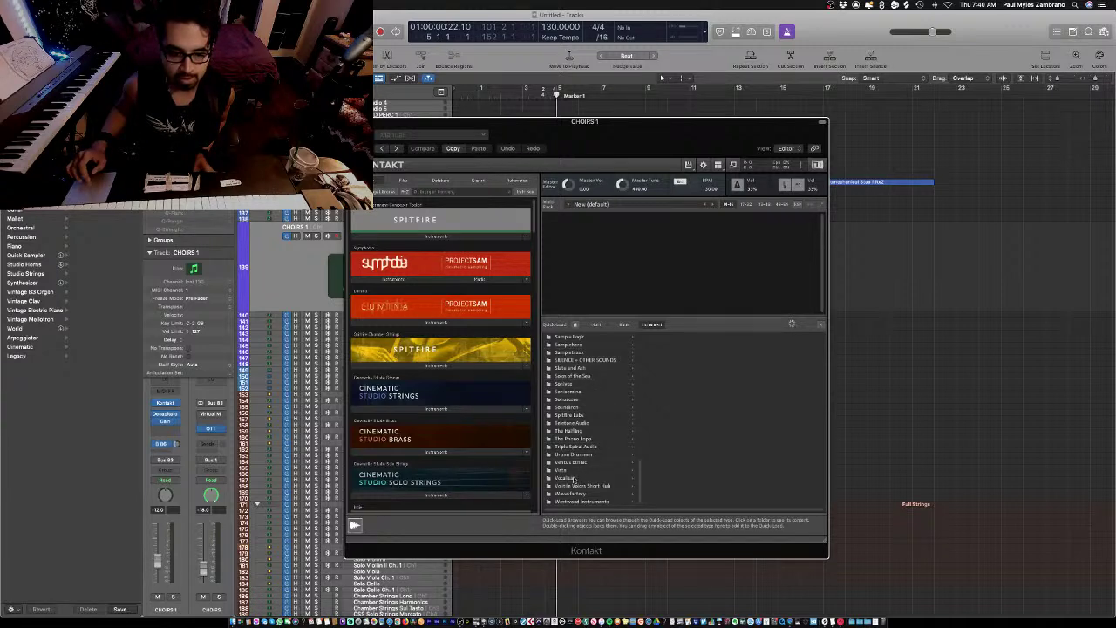
- Load the Longing Voices instrument into Kontakt from the composer's toolkit folder and close the quick-load browser
{"action": "scroll", "coordinate": [609, 420], "scroll_direction": "up", "scroll_amount": 3}
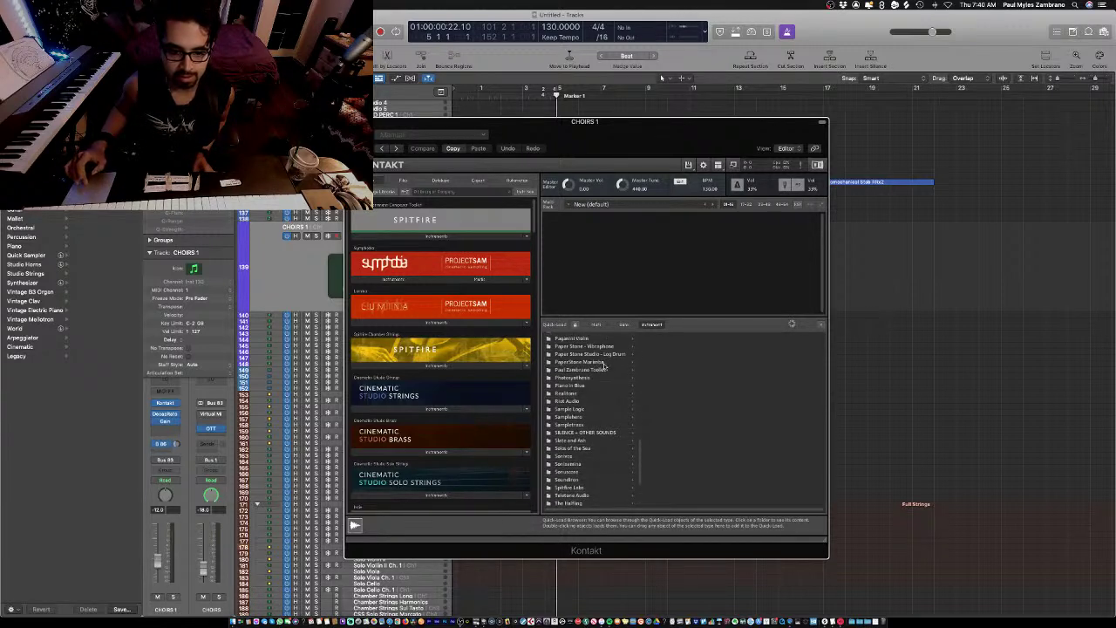
{"action": "left_click", "coordinate": [604, 370]}
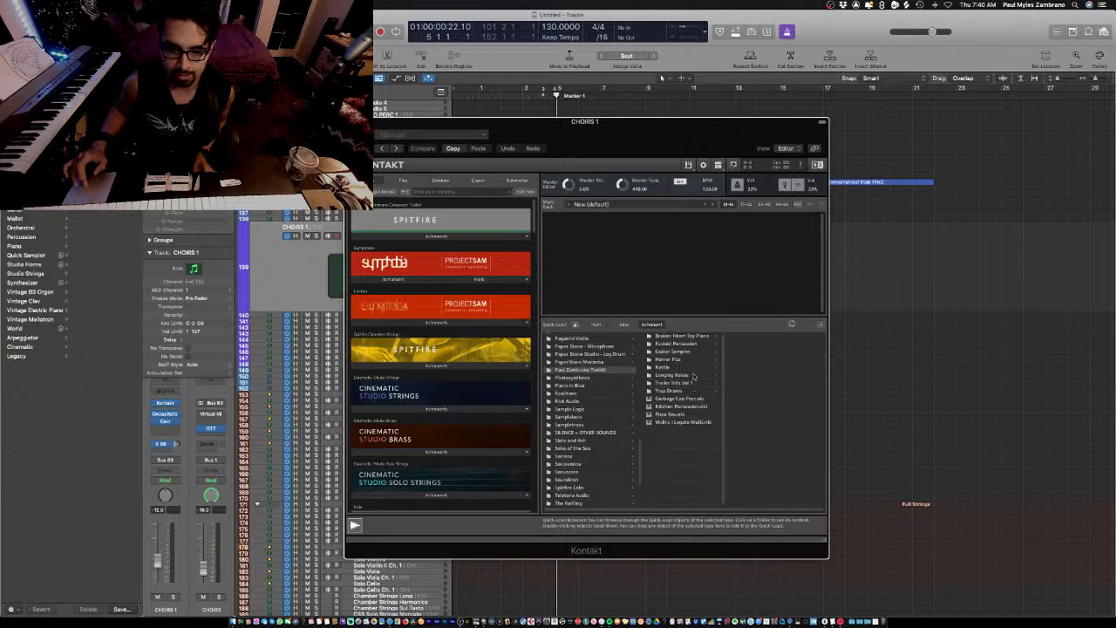
{"action": "double_click", "coordinate": [778, 351]}
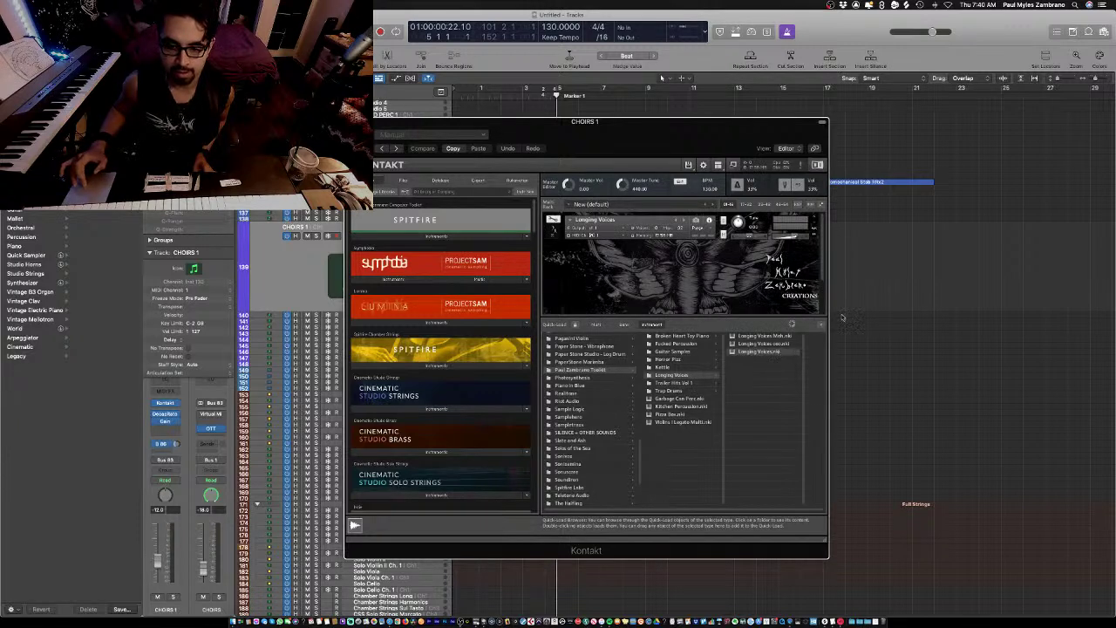
{"action": "left_click", "coordinate": [819, 324]}
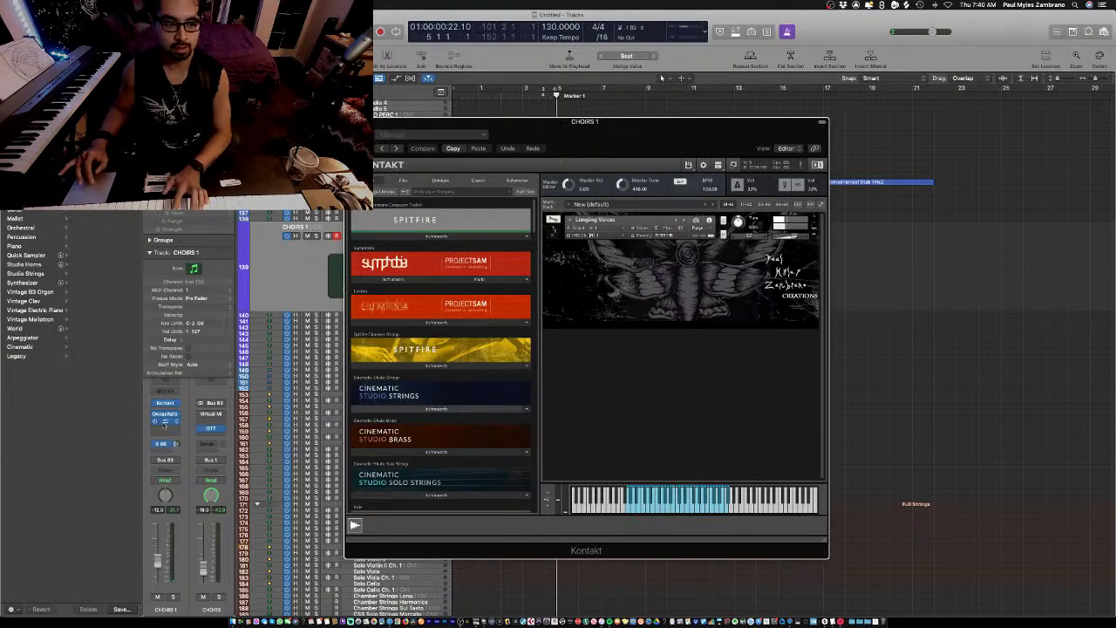
- Raise the Gain plug-in on CHOIRS 1 to 14.4 dB and close its plug-in windows
{"action": "left_click", "coordinate": [164, 423]}
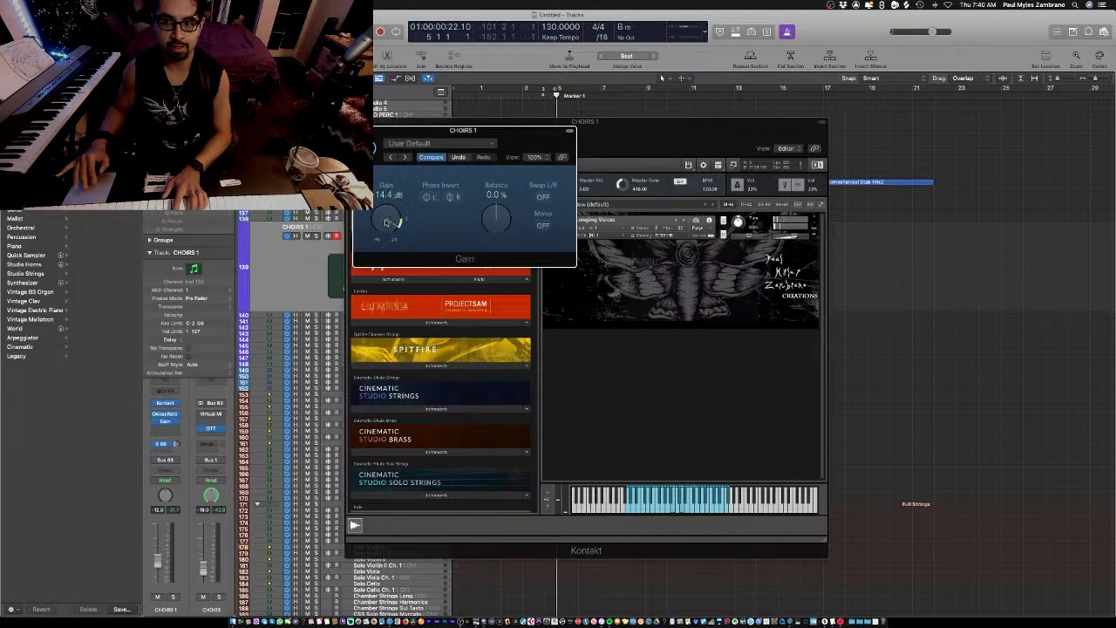
{"action": "key", "text": "super+w"}
{"action": "key", "text": "super+w"}
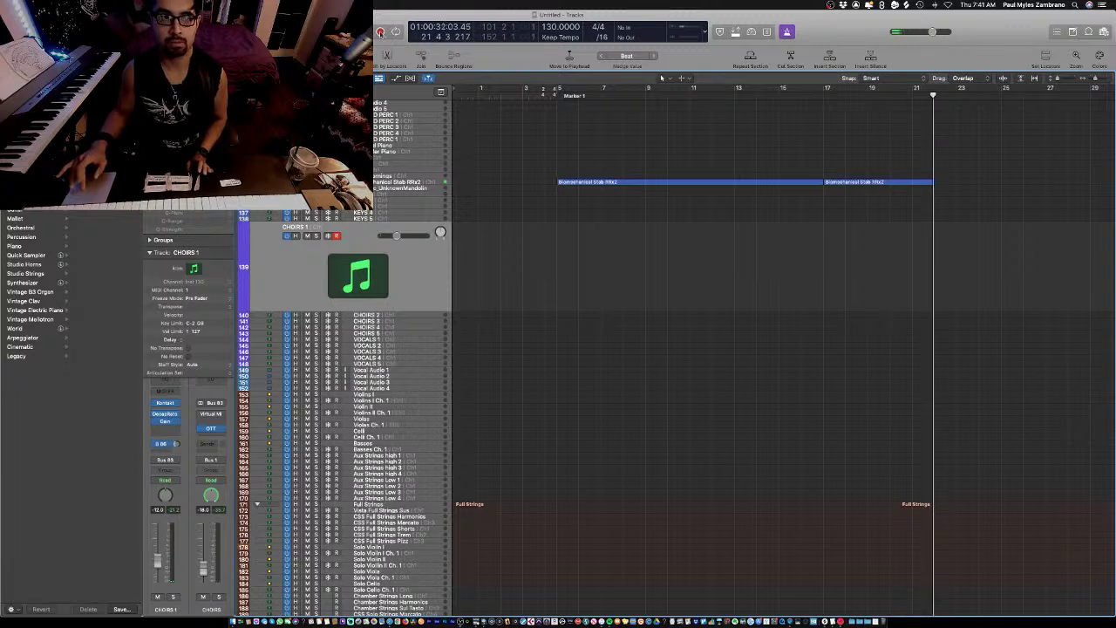
- Capture the choir chords just played as a CHOIRS 1 region from bar 5 to about bar 22 and play the cue back
{"action": "key", "text": "shift+r"}
{"action": "left_click", "coordinate": [543, 93]}
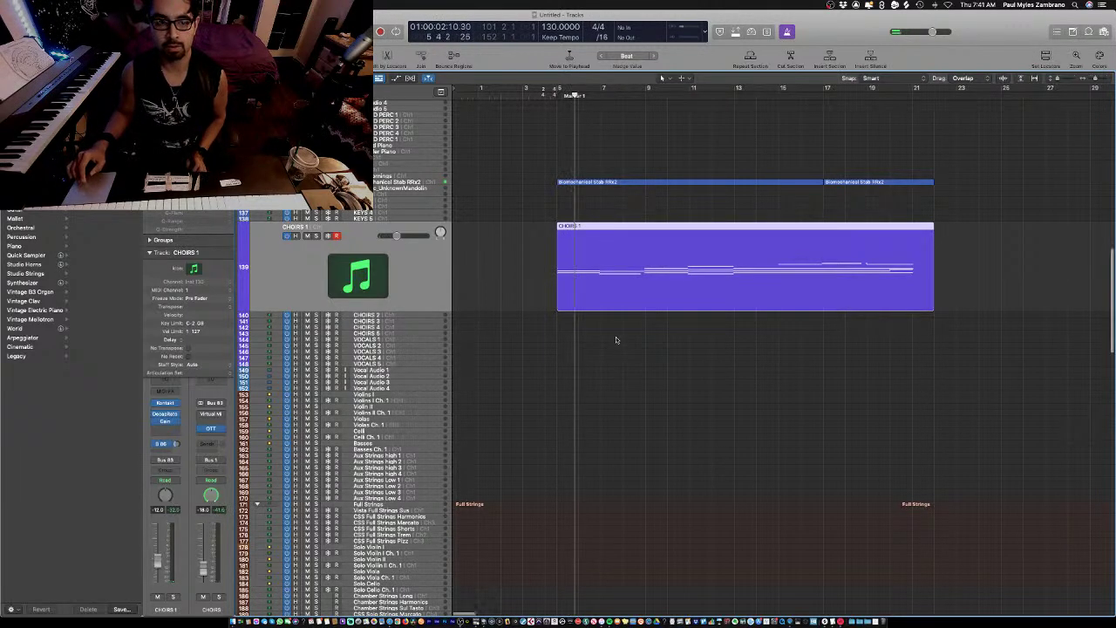
{"action": "scroll", "coordinate": [615, 339], "scroll_direction": "down", "scroll_amount": 5}
{"action": "scroll", "coordinate": [615, 339], "scroll_direction": "down", "scroll_amount": 12}
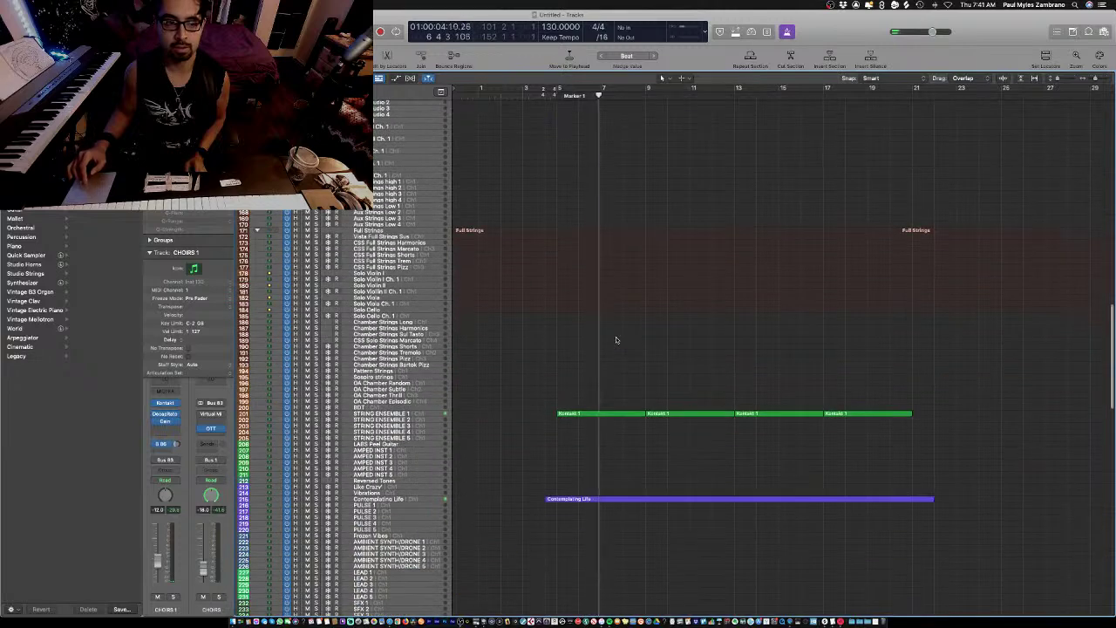
{"action": "scroll", "coordinate": [616, 339], "scroll_direction": "down", "scroll_amount": 4}
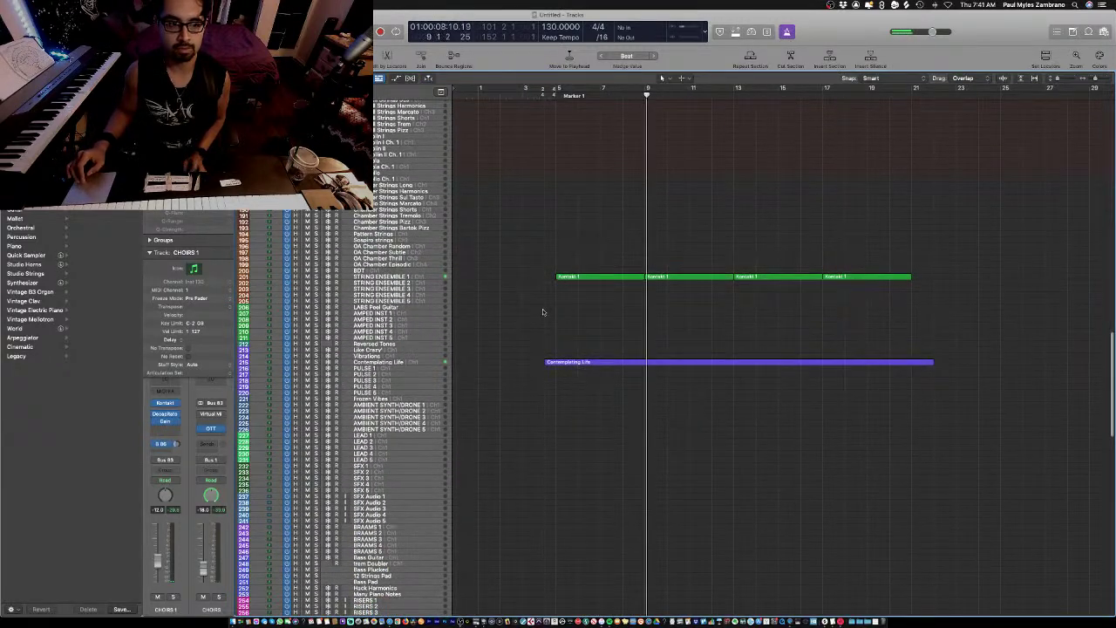
- Select the Sospire strings track and play a part along with the cue to about bar 22
{"action": "left_click", "coordinate": [418, 279]}
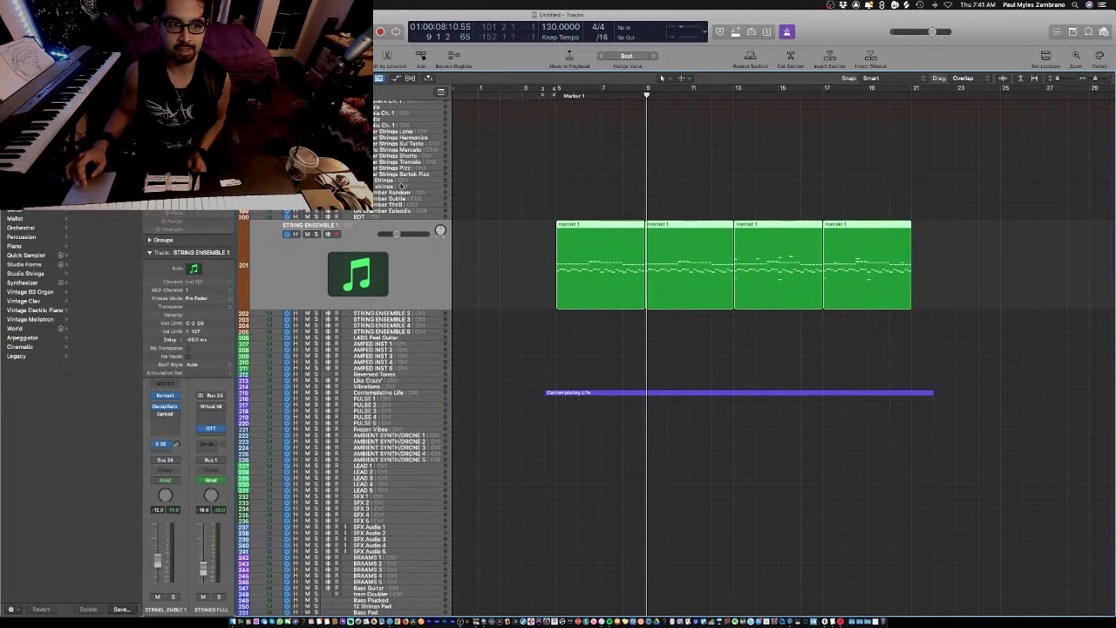
{"action": "left_click", "coordinate": [400, 186]}
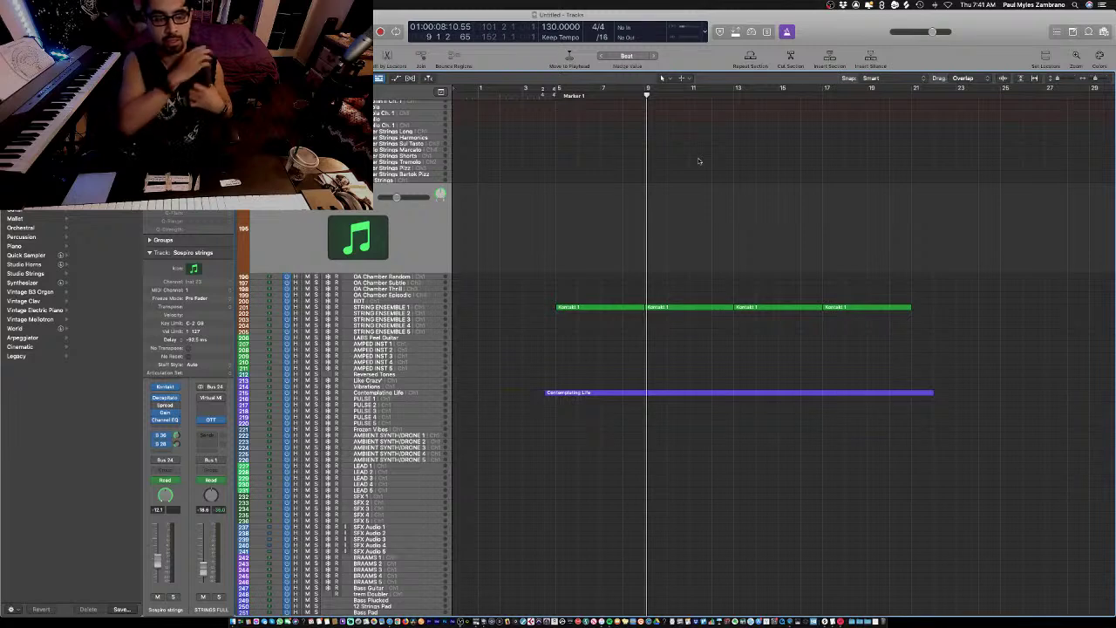
{"action": "key", "text": "Return"}
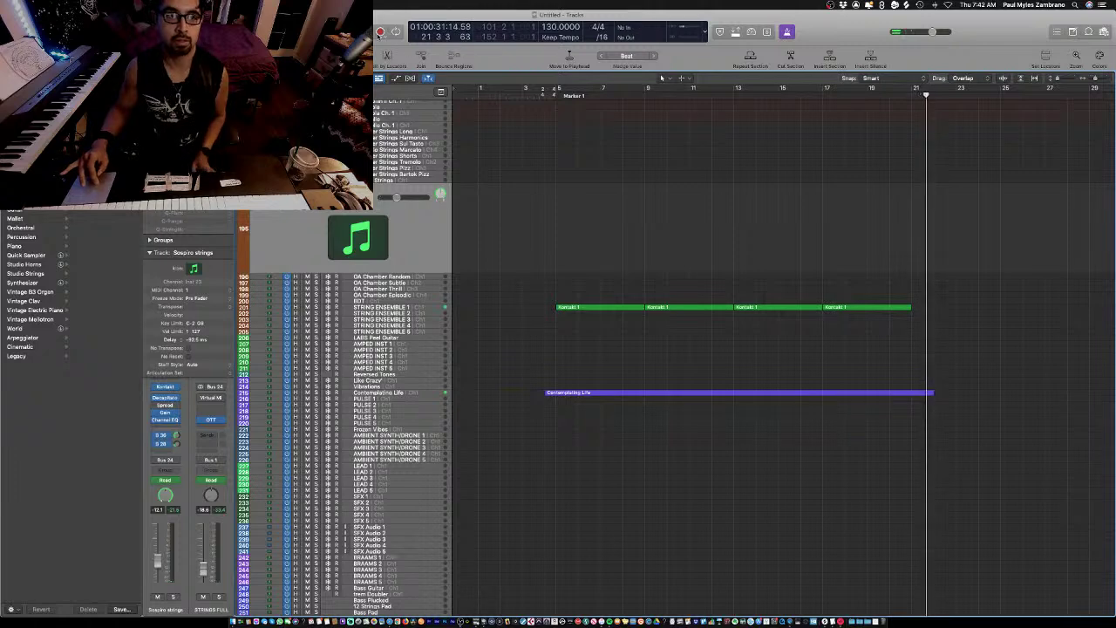
- Select the Harp track, try its sound and check its Decapitator distortion plug-in
{"action": "scroll", "coordinate": [689, 283], "scroll_direction": "up", "scroll_amount": 10}
{"action": "scroll", "coordinate": [690, 283], "scroll_direction": "up", "scroll_amount": 6}
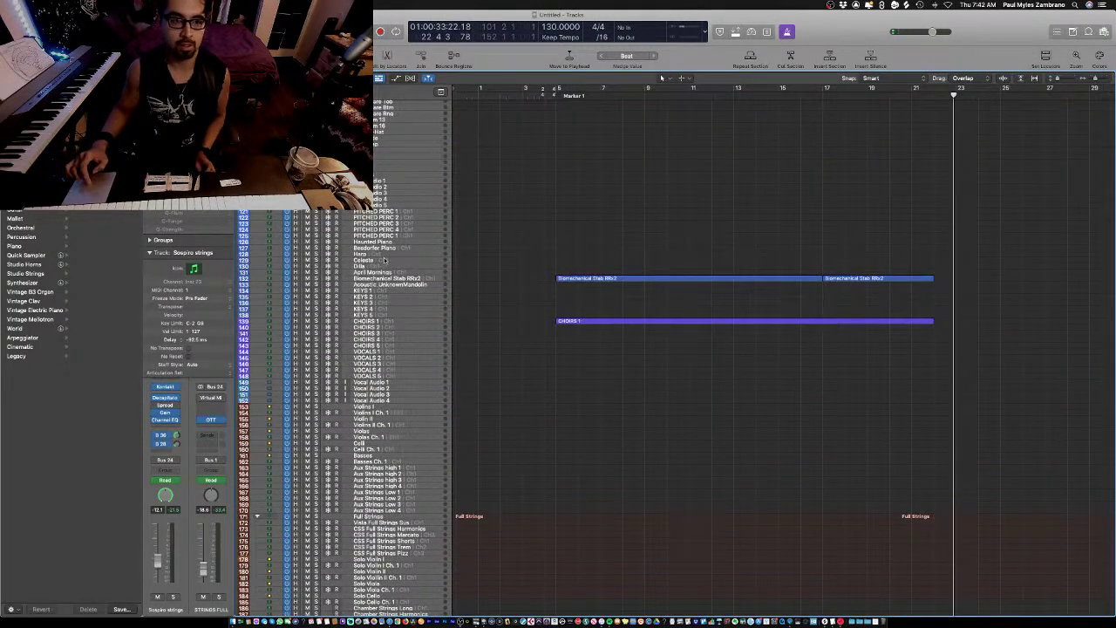
{"action": "left_click", "coordinate": [382, 257]}
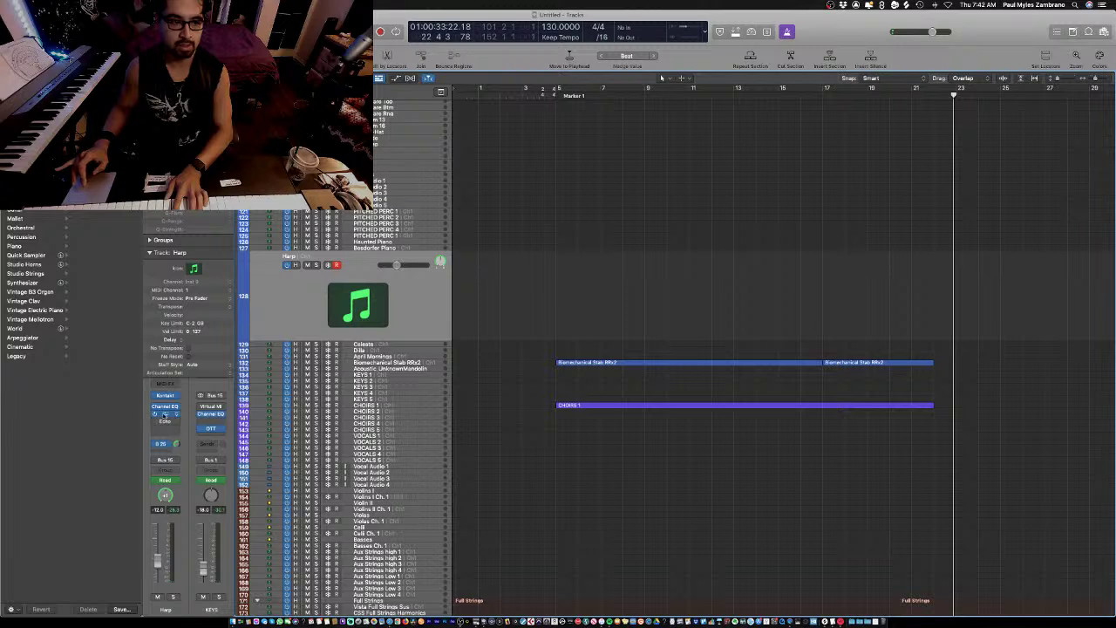
{"action": "left_click", "coordinate": [165, 414]}
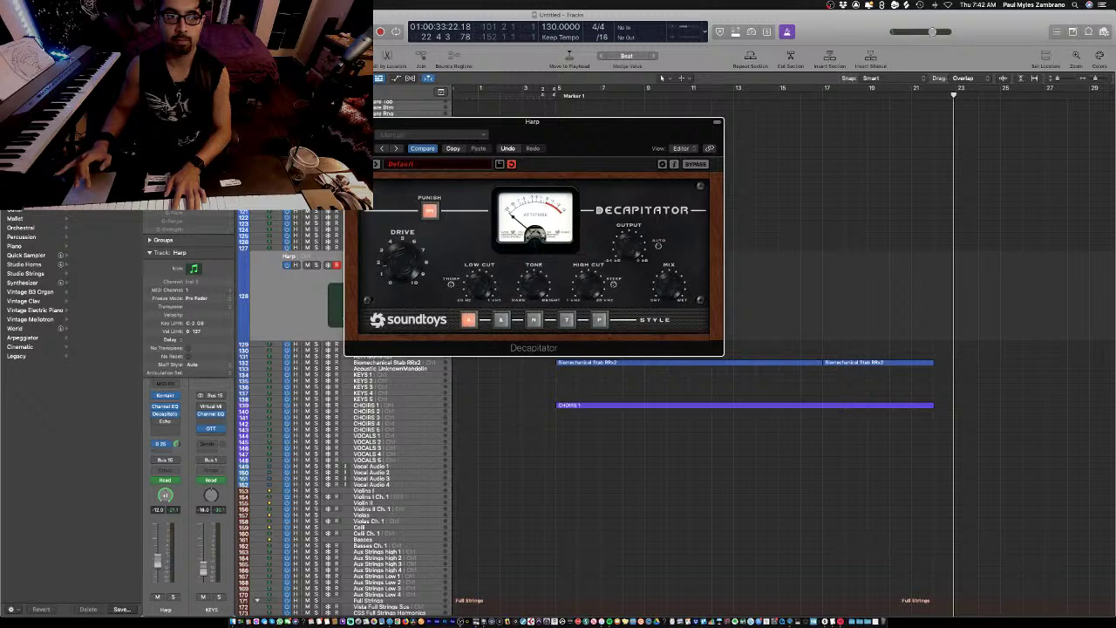
{"action": "key", "text": "super+w"}
- Rehearse a harp part along with the music from shortly before bar 5
{"action": "left_click", "coordinate": [533, 95]}
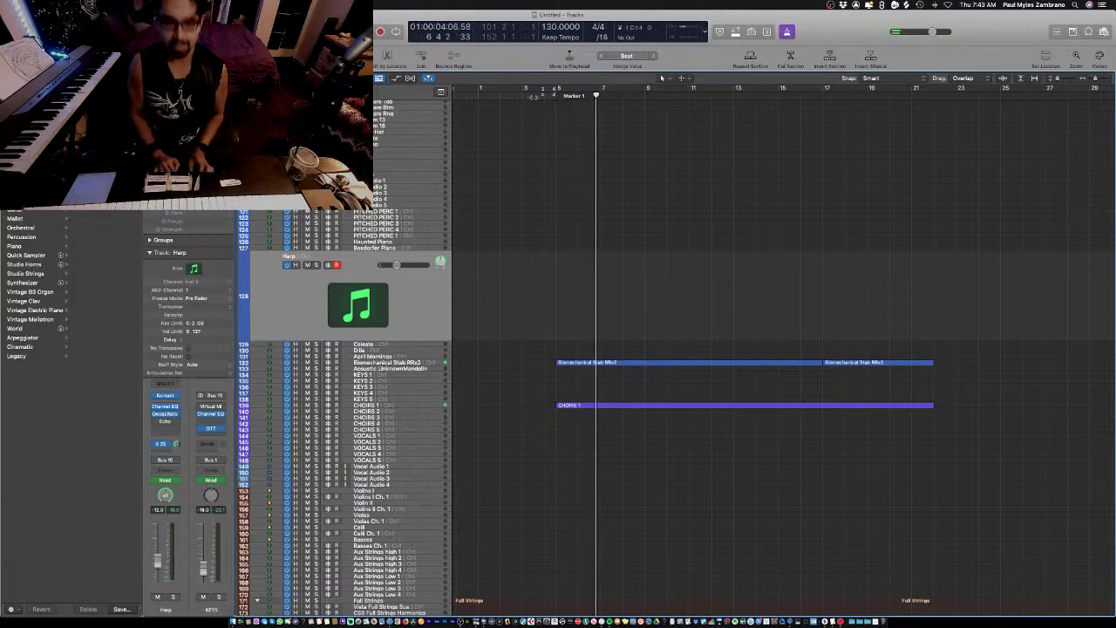
{"action": "key", "text": "space"}
{"action": "key", "text": "space"}
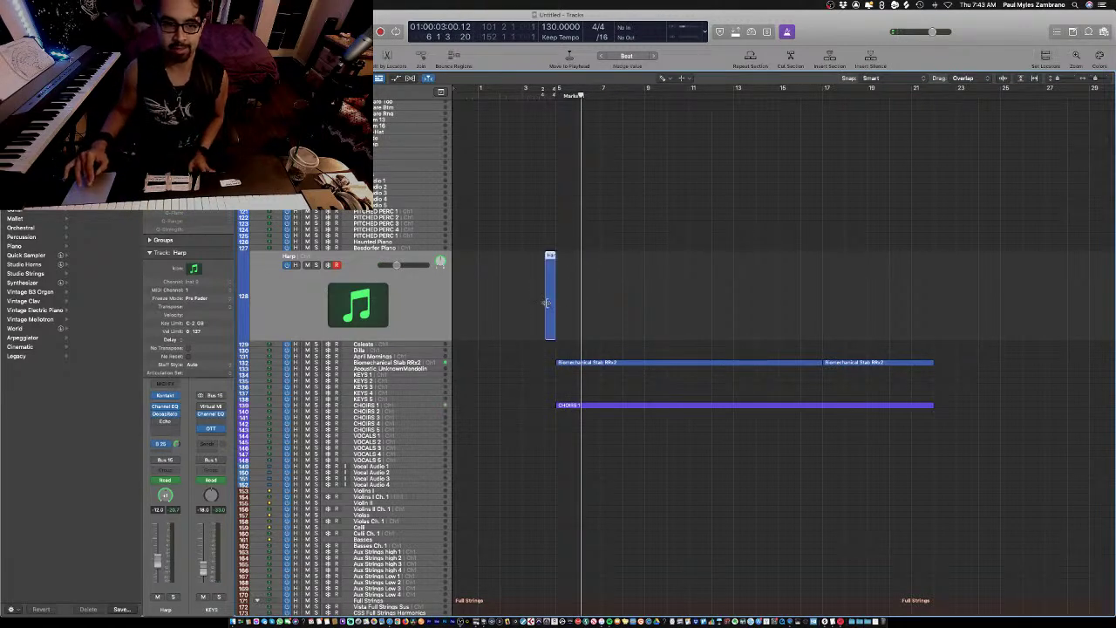
- Create an empty Harp region from bar 5 to about bar 22 and open it in the Piano Roll
{"action": "left_click", "coordinate": [575, 306]}
{"action": "left_click_drag", "start_coordinate": [575, 331], "coordinate": [931, 325]}
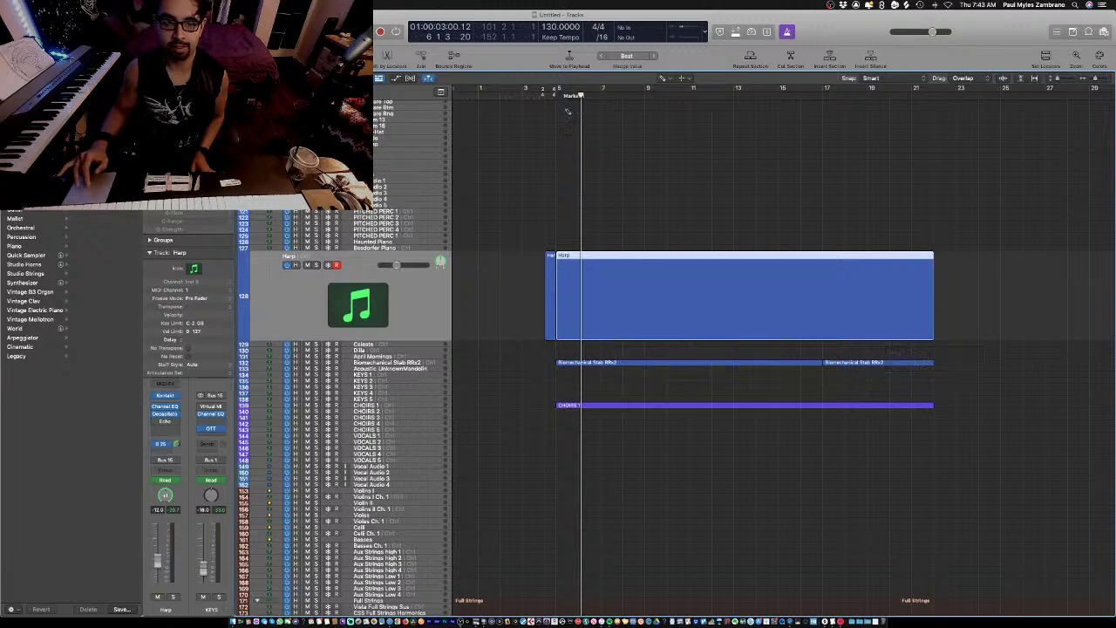
{"action": "left_click", "coordinate": [558, 94]}
{"action": "double_click", "coordinate": [611, 307]}
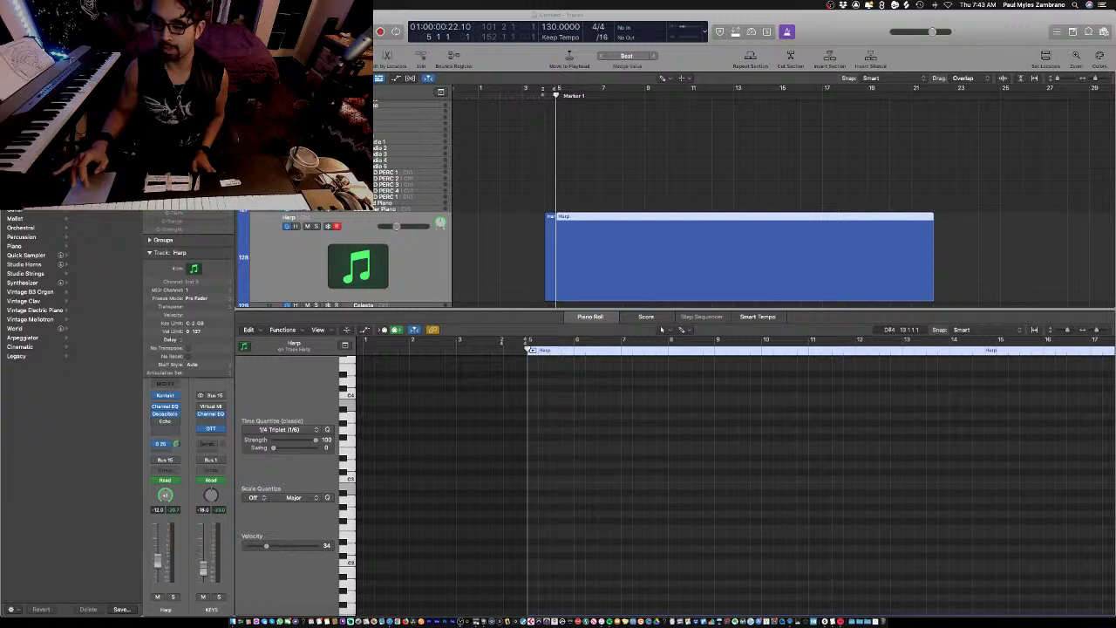
- Enter a harp arpeggio by MIDI step input from bar 5 to the end of bar 14
{"action": "left_click", "coordinate": [571, 438]}
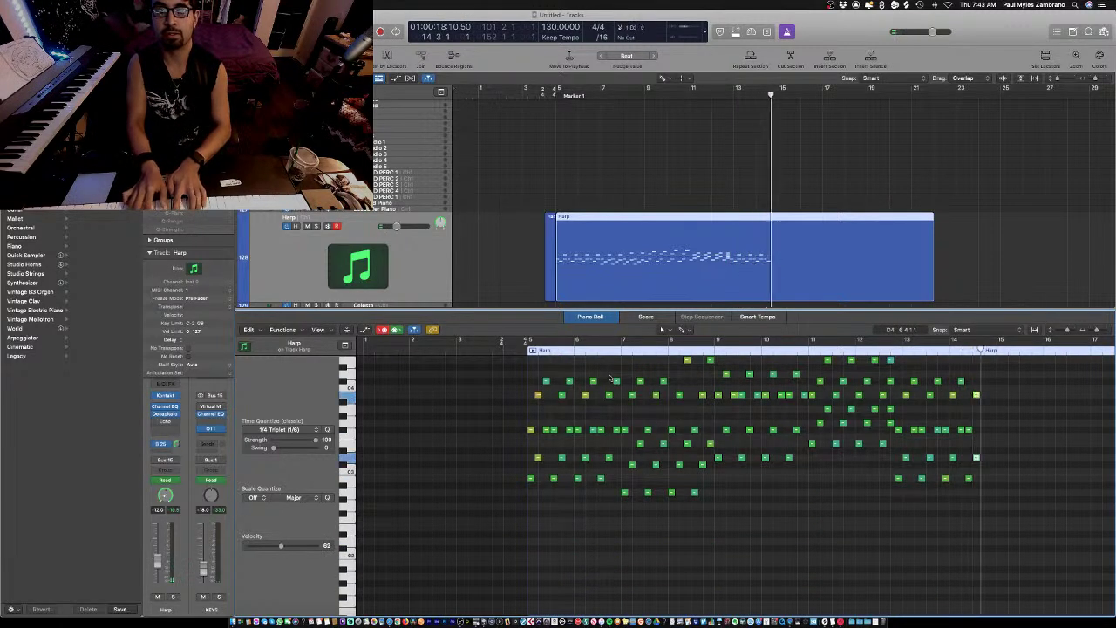
{"action": "key", "text": "space"}
{"action": "scroll", "coordinate": [830, 374], "scroll_direction": "up", "scroll_amount": 3}
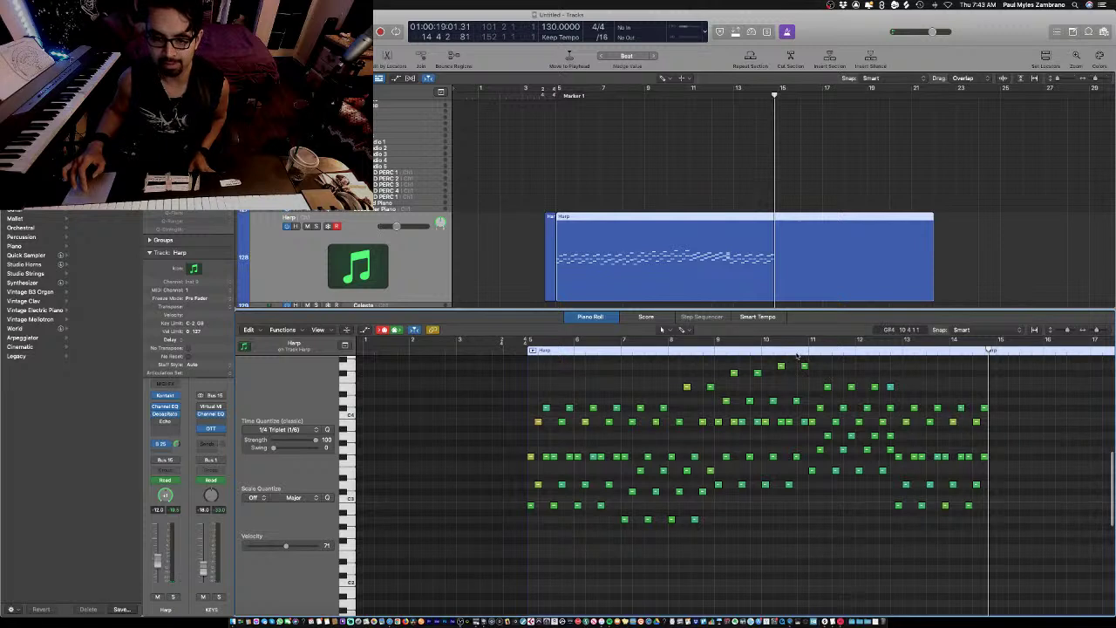
- Play the soloed harp part back from several positions to check the arpeggio's timing through bar 13
{"action": "left_click", "coordinate": [797, 356]}
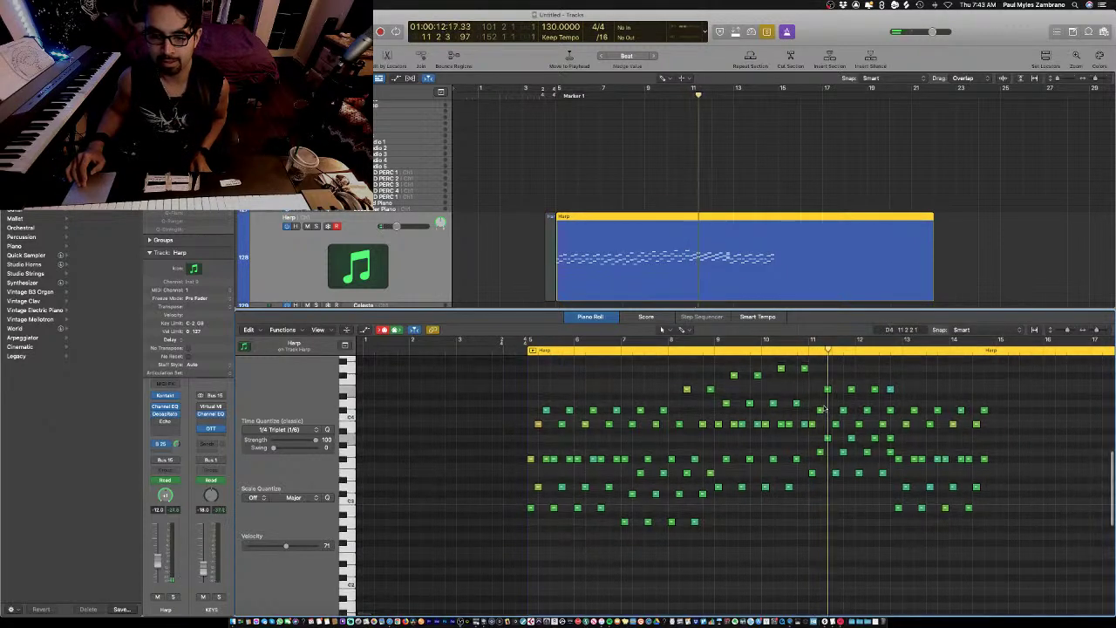
{"action": "scroll", "coordinate": [824, 410], "scroll_direction": "up", "scroll_amount": 3}
{"action": "left_click", "coordinate": [520, 351]}
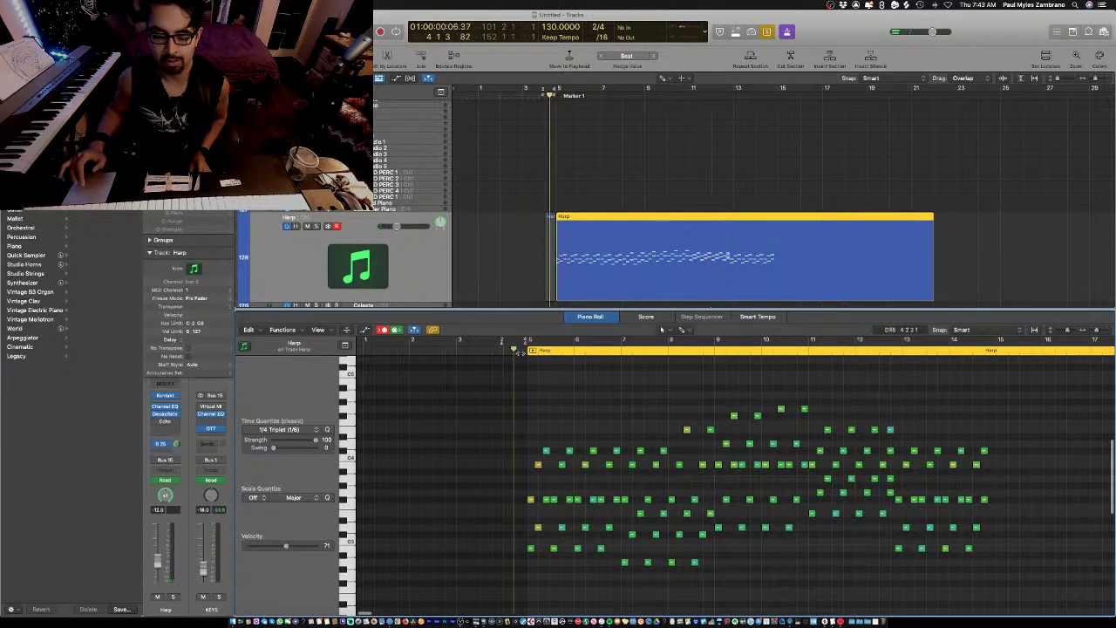
{"action": "left_click", "coordinate": [667, 350]}
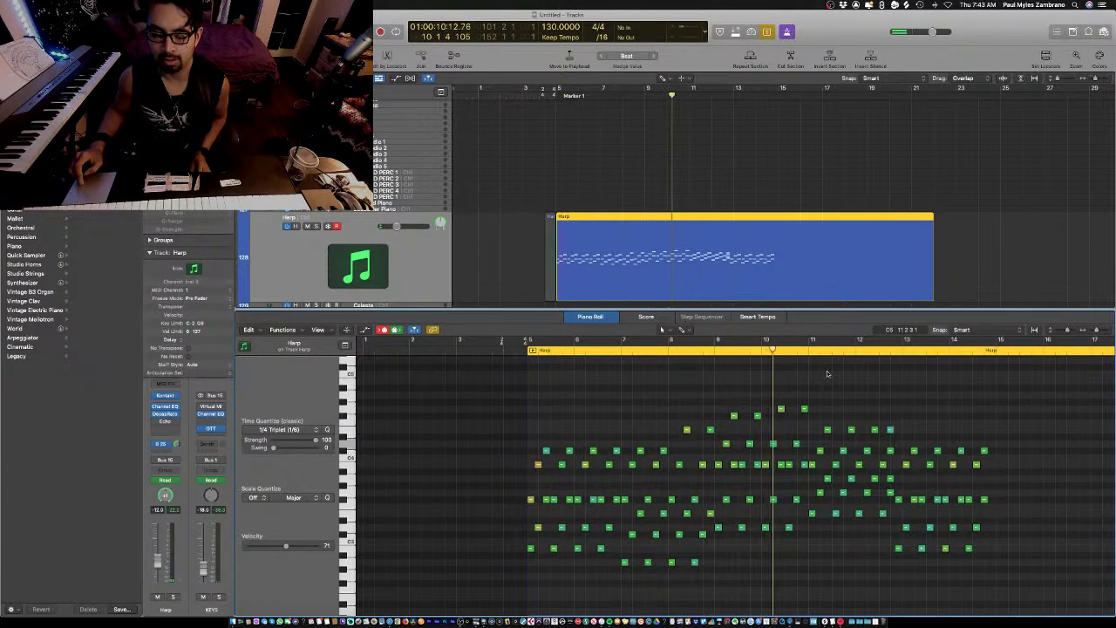
{"action": "scroll", "coordinate": [859, 401], "scroll_direction": "down", "scroll_amount": 2}
{"action": "scroll", "coordinate": [859, 401], "scroll_direction": "right", "scroll_amount": 1}
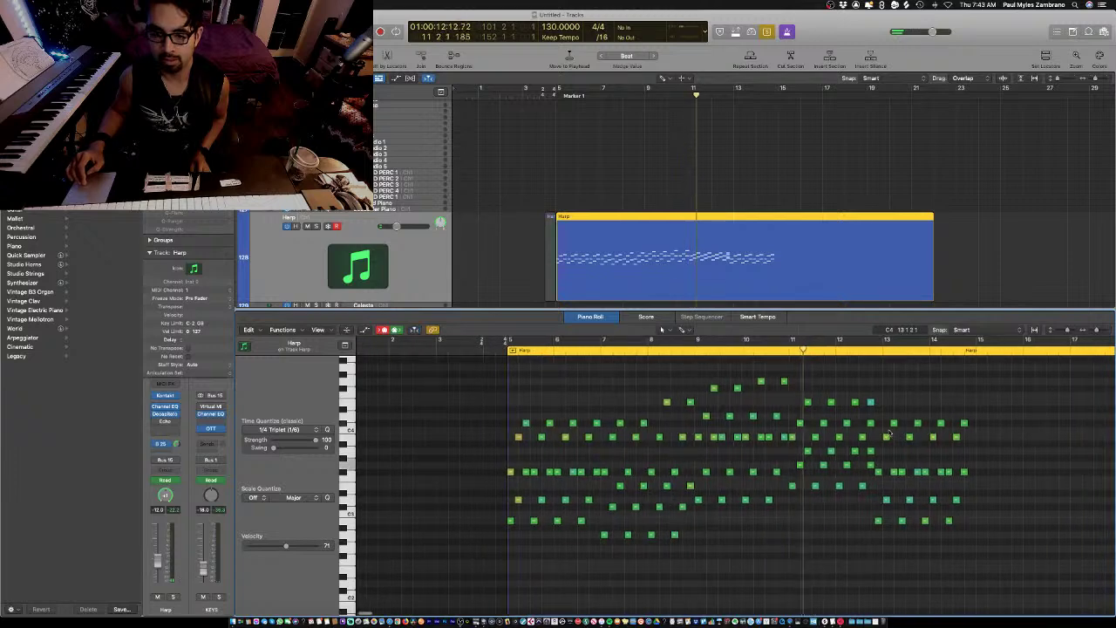
{"action": "scroll", "coordinate": [889, 433], "scroll_direction": "right", "scroll_amount": 1}
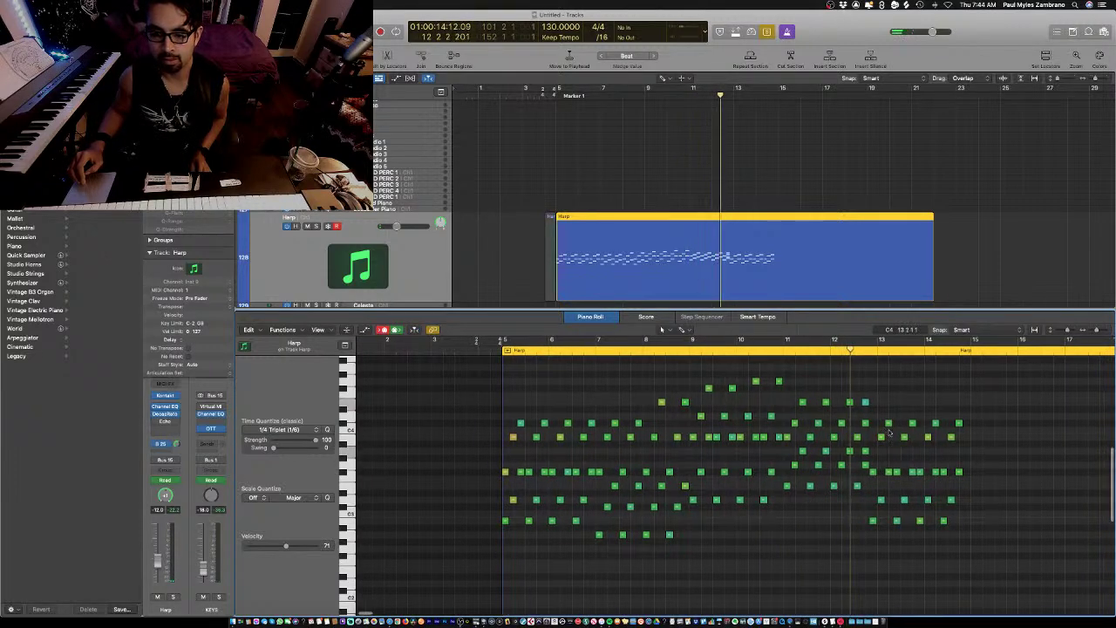
- Select the harp notes from just before bar 13 onward and shift them so the pattern starts on bar 13
{"action": "scroll", "coordinate": [890, 432], "scroll_direction": "right", "scroll_amount": 1}
{"action": "key", "text": "super+Right"}
{"action": "key", "text": "super+Right"}
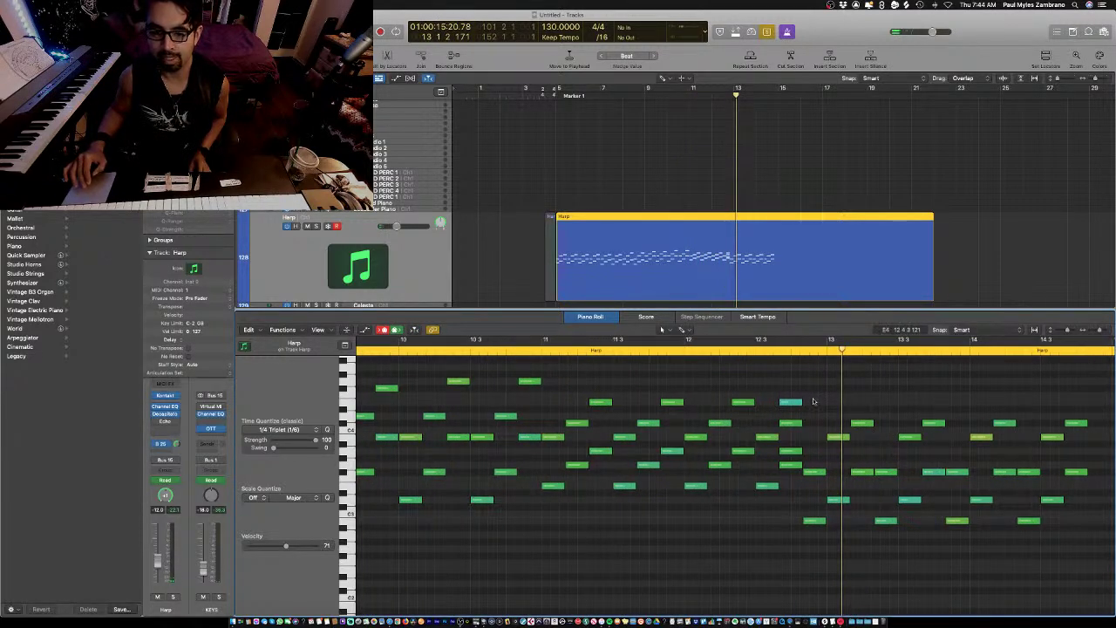
{"action": "left_click_drag", "start_coordinate": [814, 401], "coordinate": [1084, 585]}
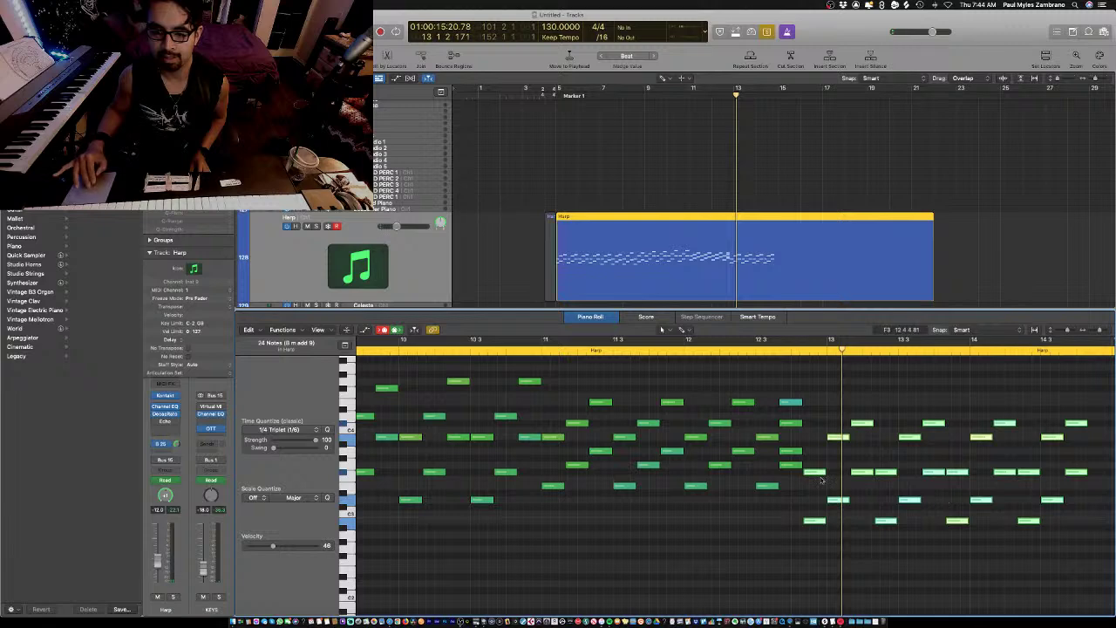
{"action": "left_click_drag", "start_coordinate": [811, 473], "coordinate": [834, 475]}
{"action": "scroll", "coordinate": [834, 475], "scroll_direction": "right", "scroll_amount": 1}
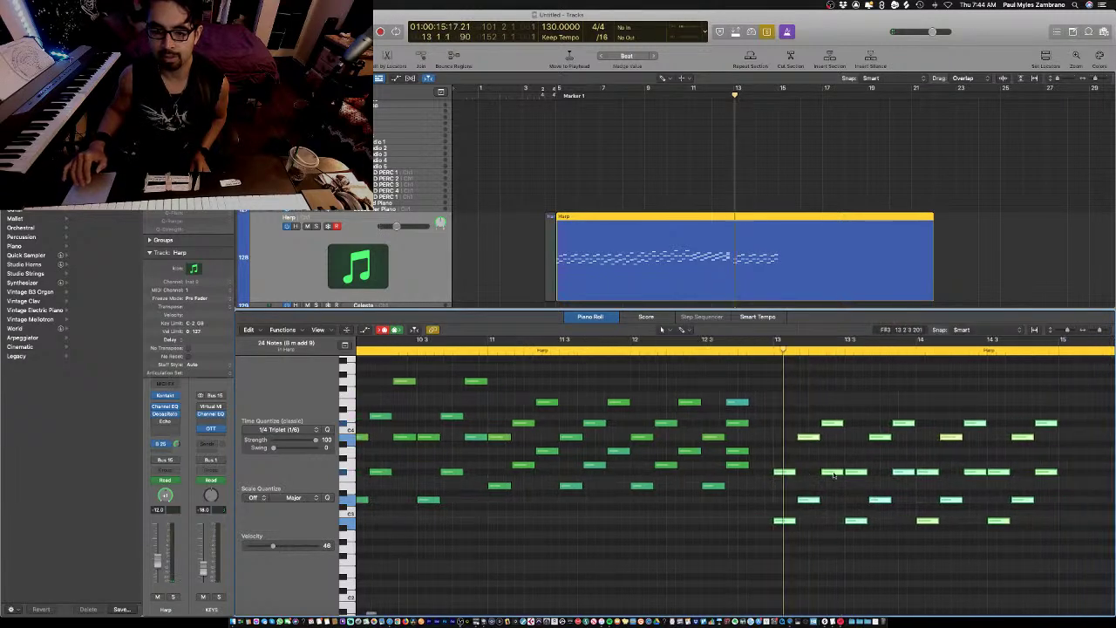
- Continue the harp arpeggio by MIDI step input from bar 15 to about the end of bar 18
{"action": "key", "text": "space"}
{"action": "key", "text": "super+Left"}
{"action": "key", "text": "super+Left"}
{"action": "key", "text": "super+Left"}
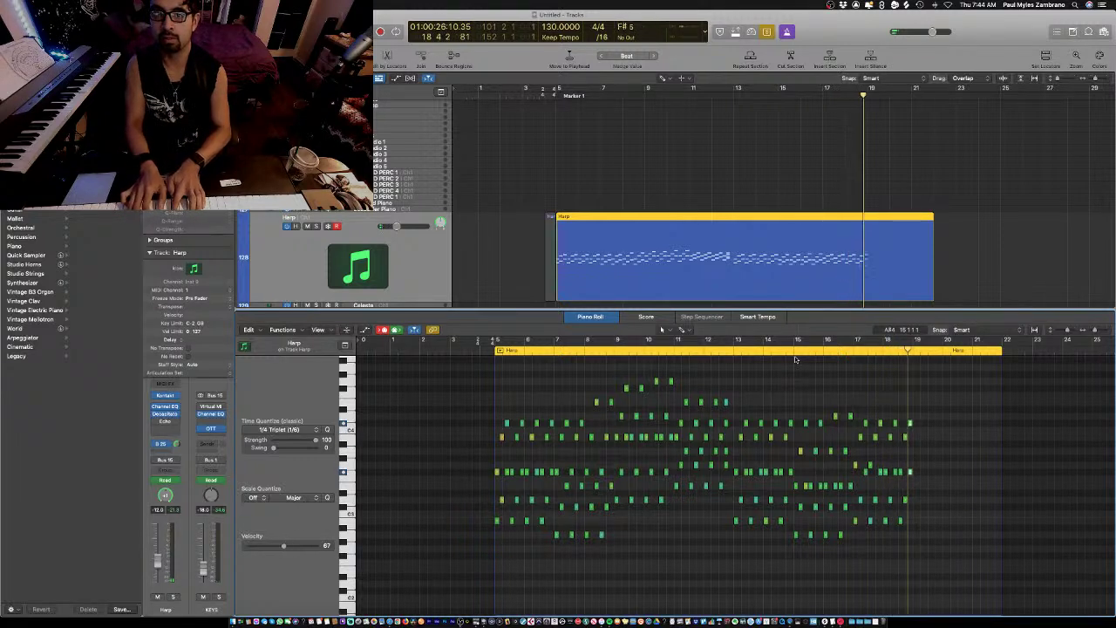
- Play the harp with the rest of the cue from shortly before bar 18
{"action": "key", "text": "space"}
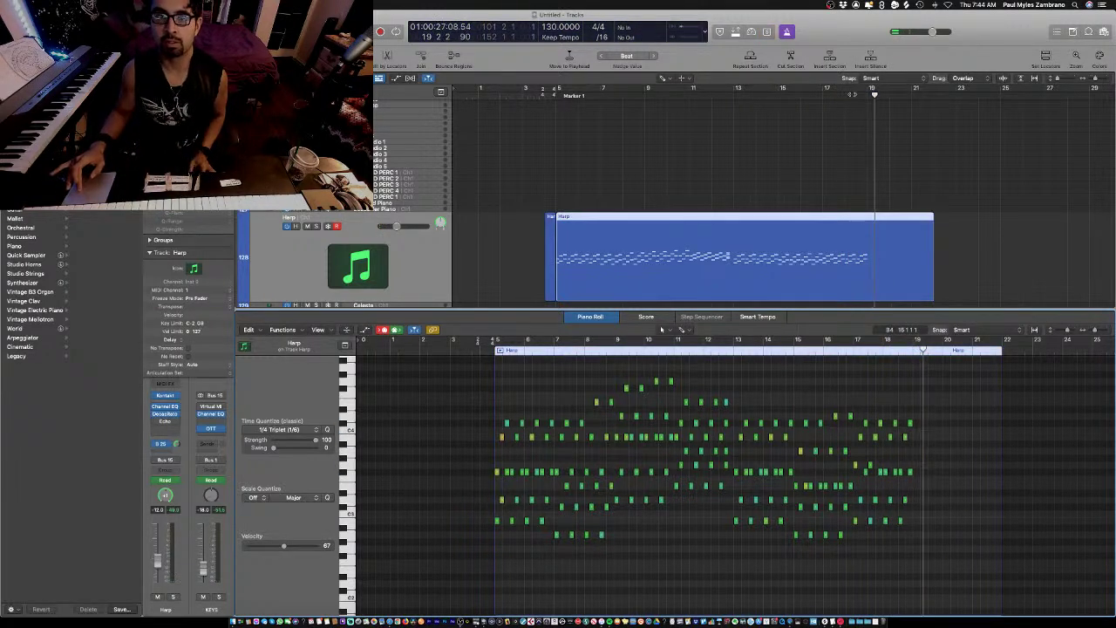
{"action": "left_click", "coordinate": [843, 95]}
{"action": "scroll", "coordinate": [954, 388], "scroll_direction": "right", "scroll_amount": 3}
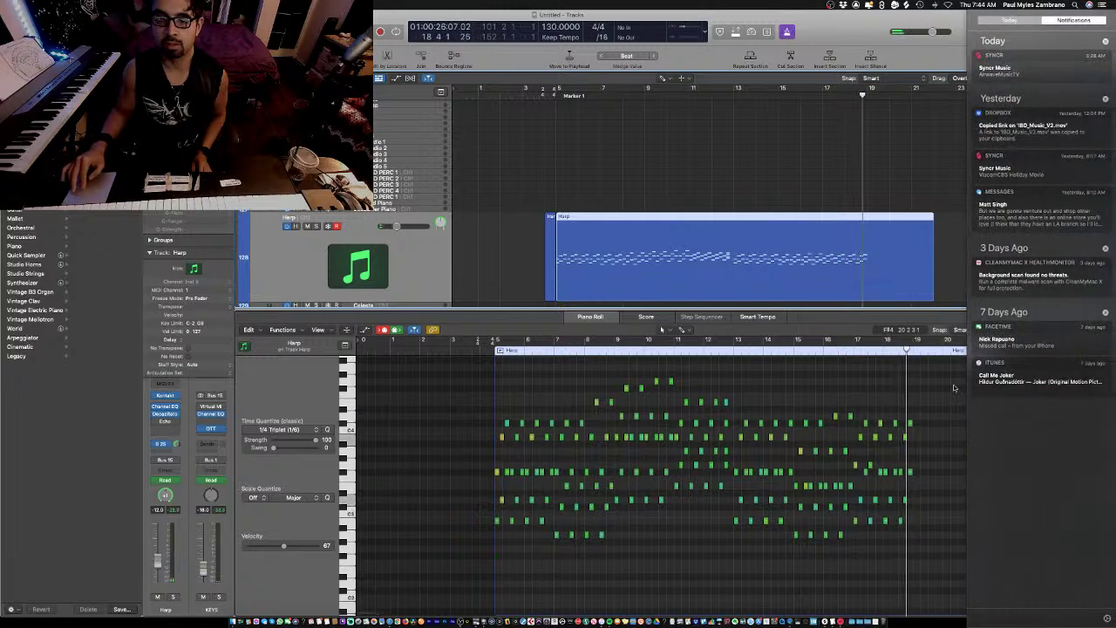
{"action": "scroll", "coordinate": [954, 388], "scroll_direction": "left", "scroll_amount": 3}
{"action": "scroll", "coordinate": [953, 387], "scroll_direction": "up", "scroll_amount": 2}
{"action": "left_click", "coordinate": [909, 351]}
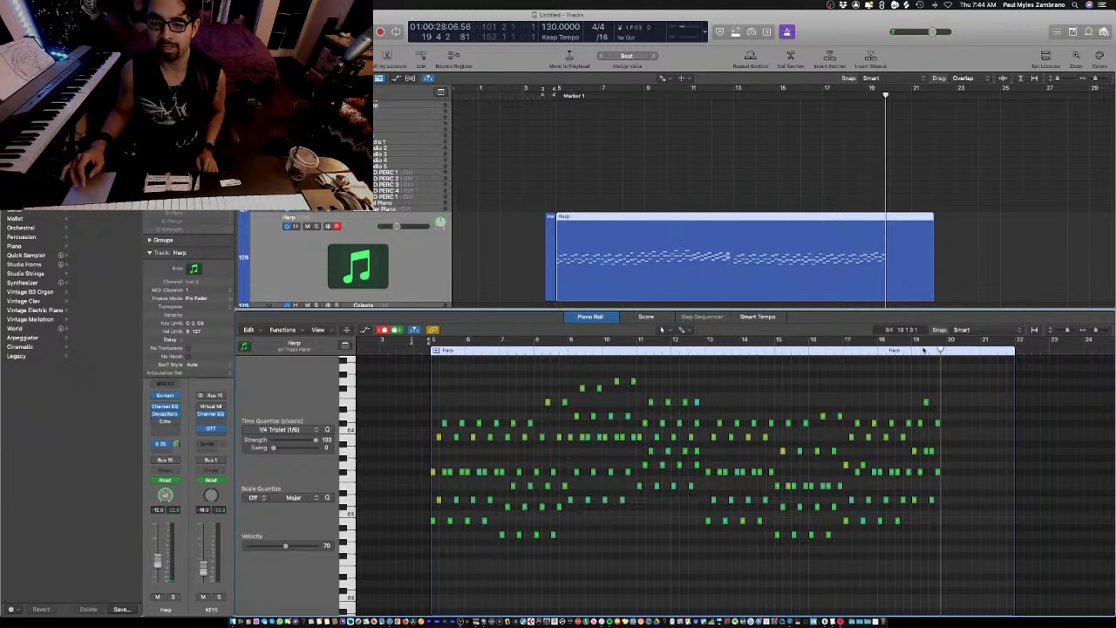
{"action": "left_click_drag", "start_coordinate": [916, 396], "coordinate": [975, 540]}
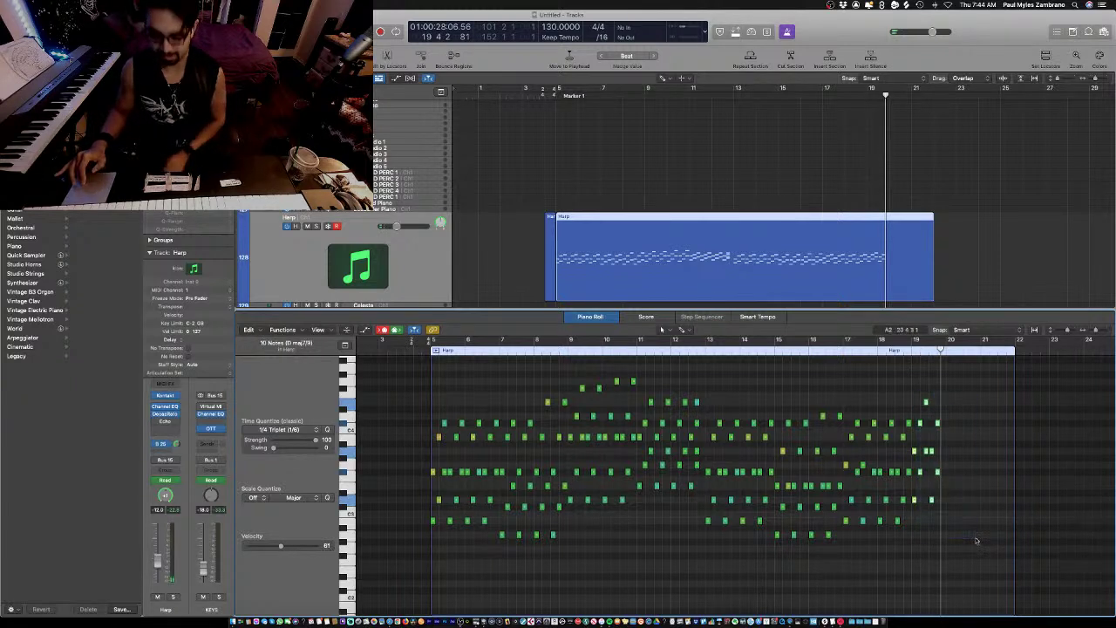
- Continue the harp arpeggio by MIDI step input from bar 19 to the end of bar 20
{"action": "left_click", "coordinate": [897, 350]}
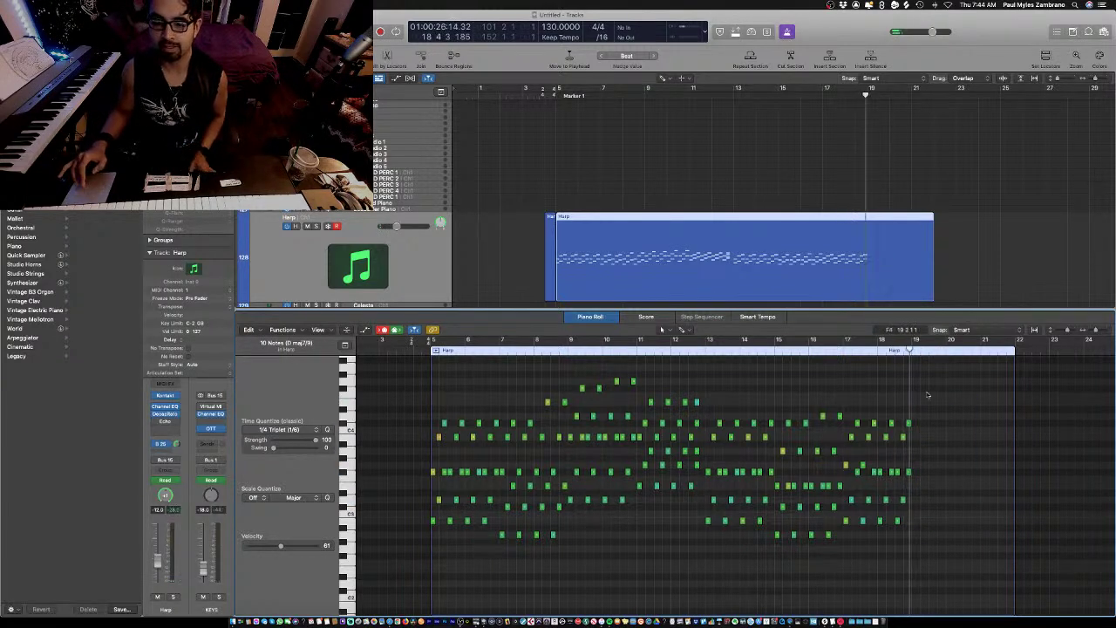
{"action": "left_click", "coordinate": [881, 351]}
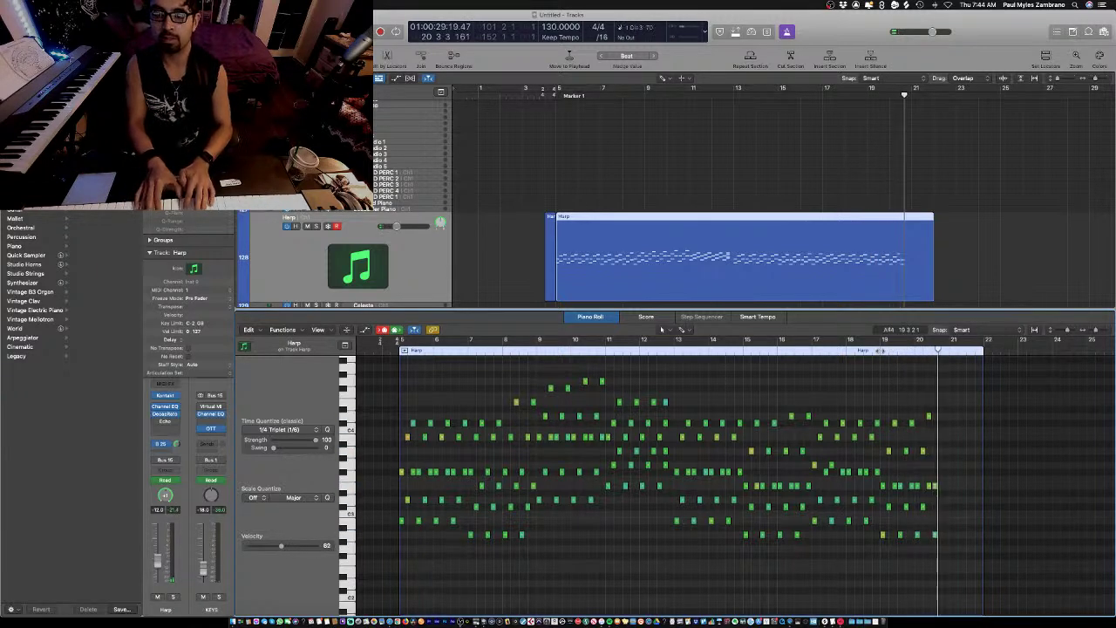
- Delete the harp notes in the second half of bar 12 and step-enter a new arpeggio figure leading up to bar 13
{"action": "scroll", "coordinate": [693, 423], "scroll_direction": "up", "scroll_amount": 6}
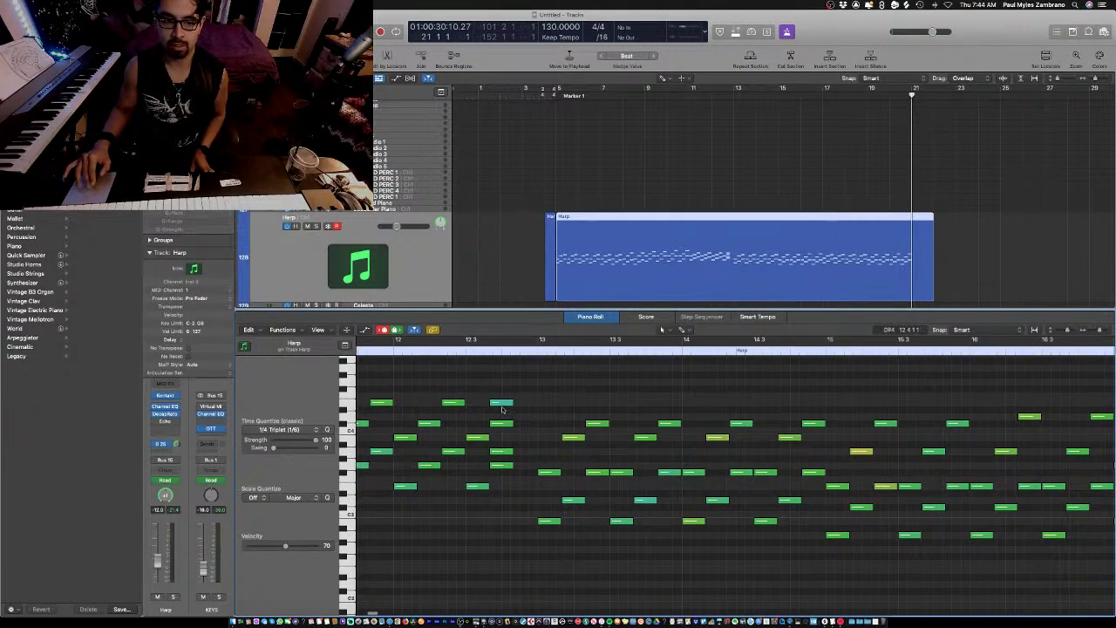
{"action": "left_click_drag", "start_coordinate": [491, 440], "coordinate": [495, 490]}
{"action": "scroll", "coordinate": [489, 409], "scroll_direction": "left", "scroll_amount": 3}
{"action": "key", "text": "Delete"}
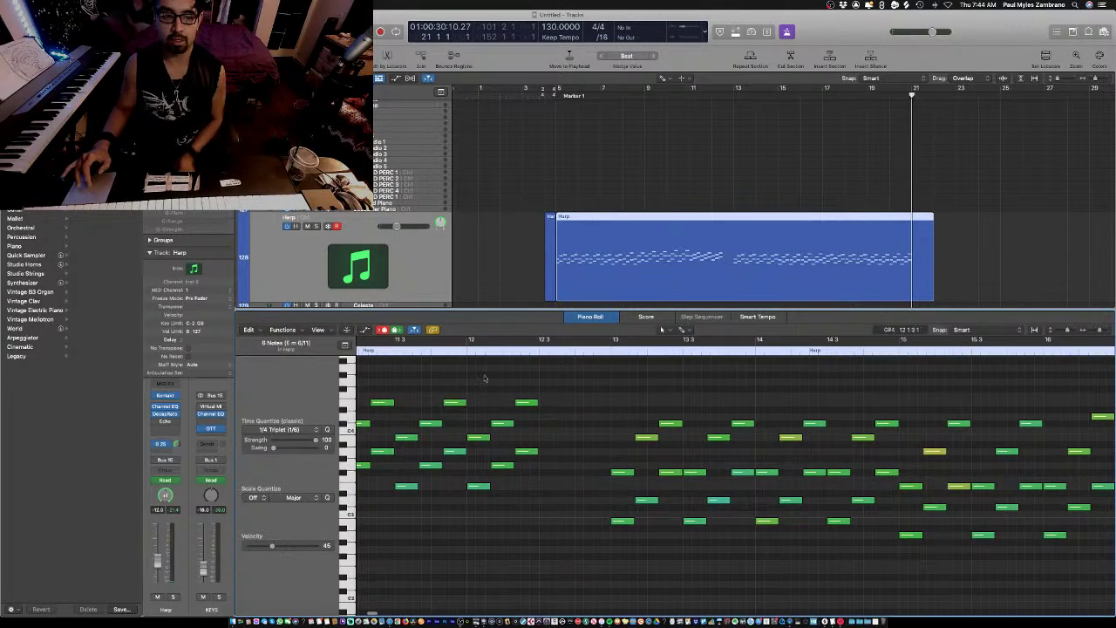
{"action": "left_click_drag", "start_coordinate": [469, 353], "coordinate": [538, 352]}
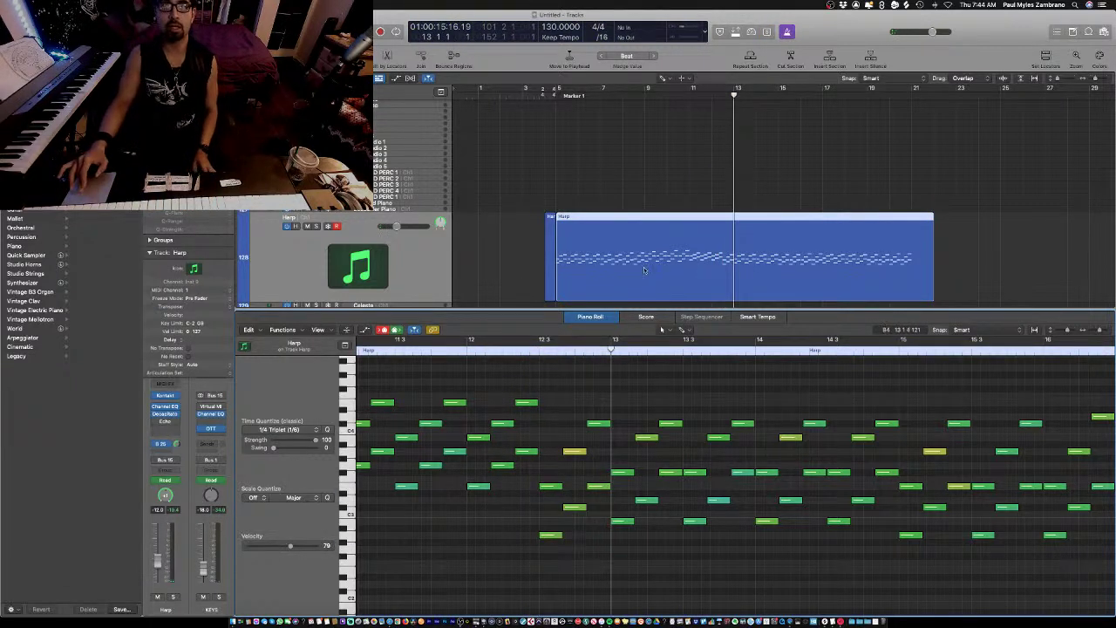
- Run the cue from the beginning and bring up the Alinof Timer window over the arrangement
{"action": "key", "text": "Return"}
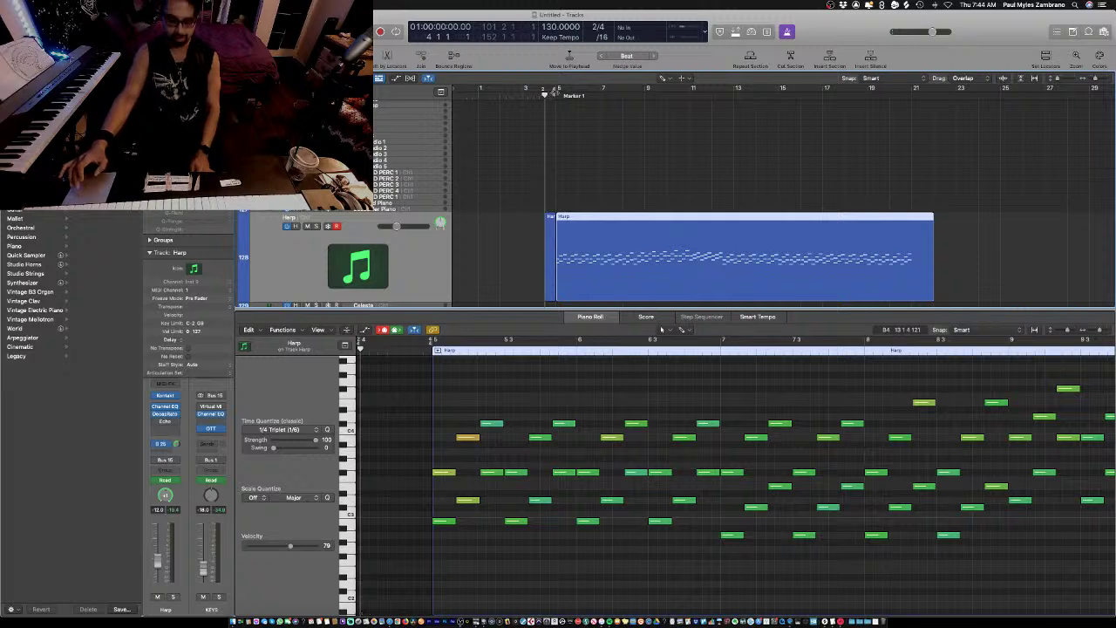
{"action": "key", "text": "space"}
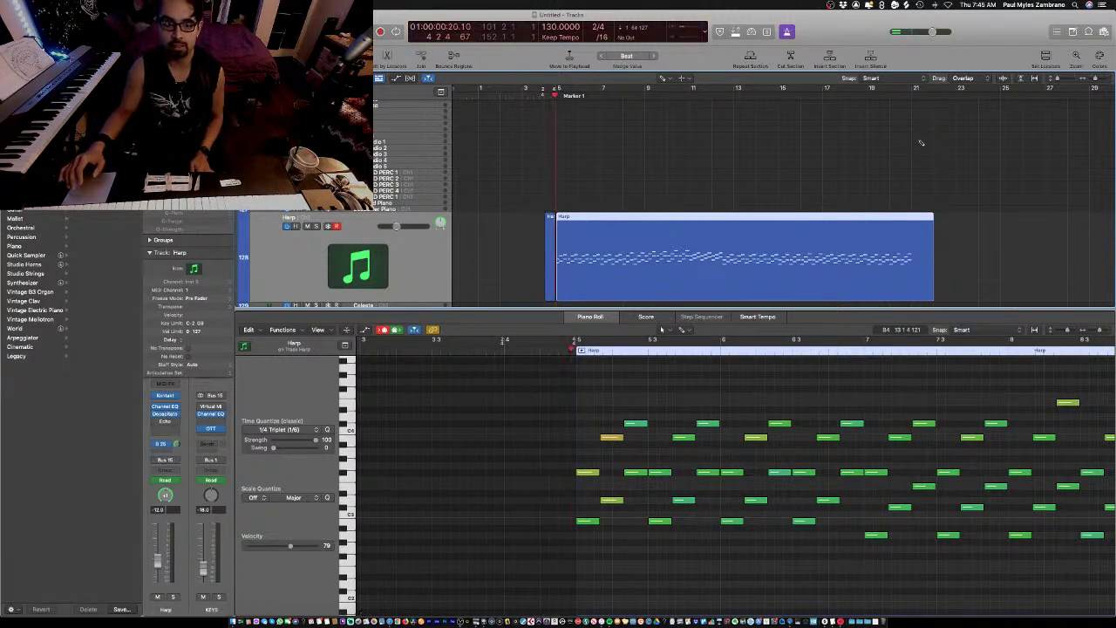
{"action": "key", "text": "super+Tab"}
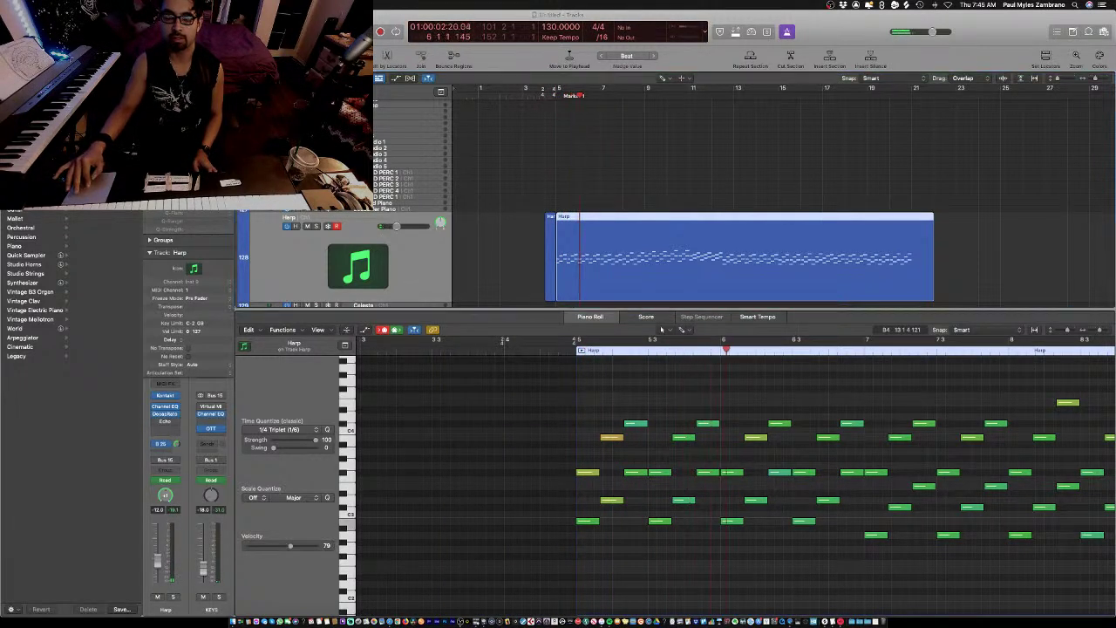
{"action": "left_click_drag", "start_coordinate": [918, 91], "coordinate": [812, 90]}
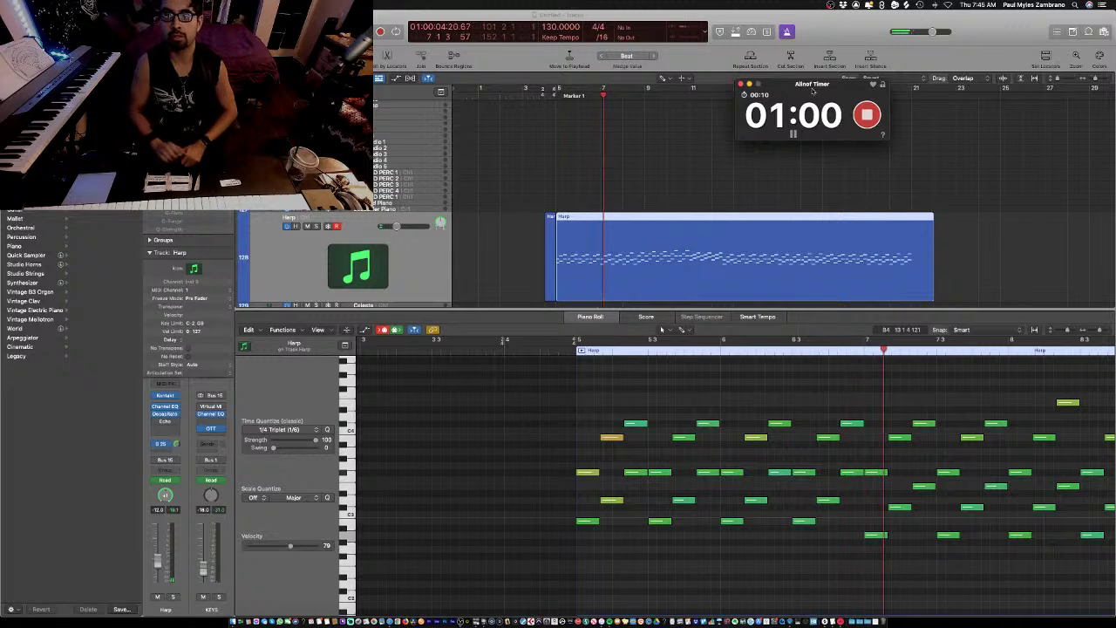
{"action": "left_click_drag", "start_coordinate": [817, 96], "coordinate": [724, 181]}
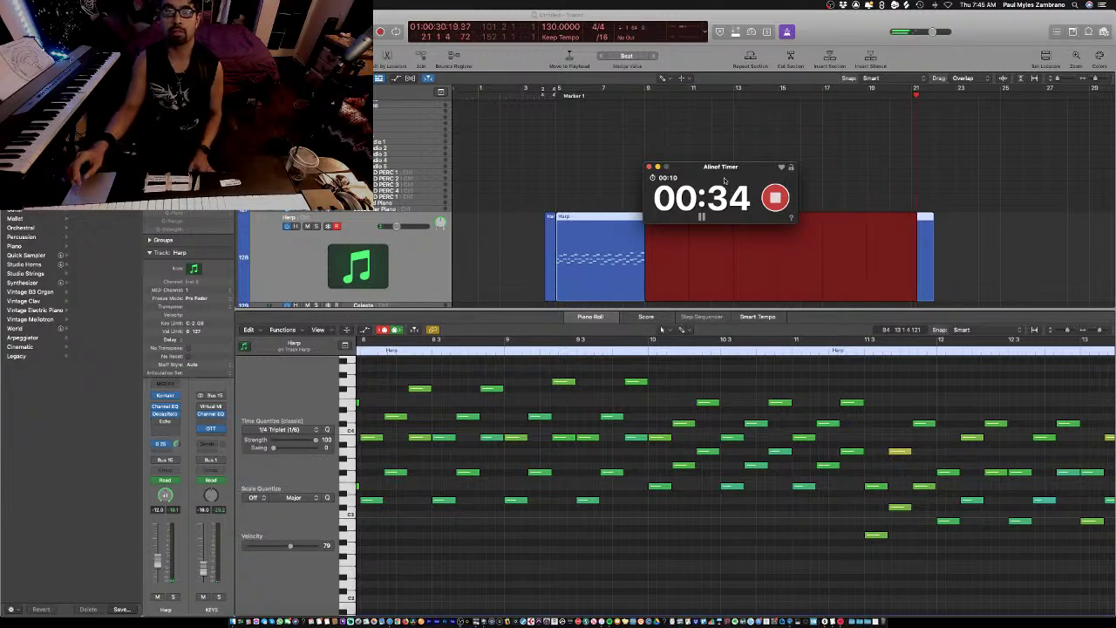
- Stop and close the countdown timer and end the run-through of the cue
{"action": "left_click", "coordinate": [775, 197]}
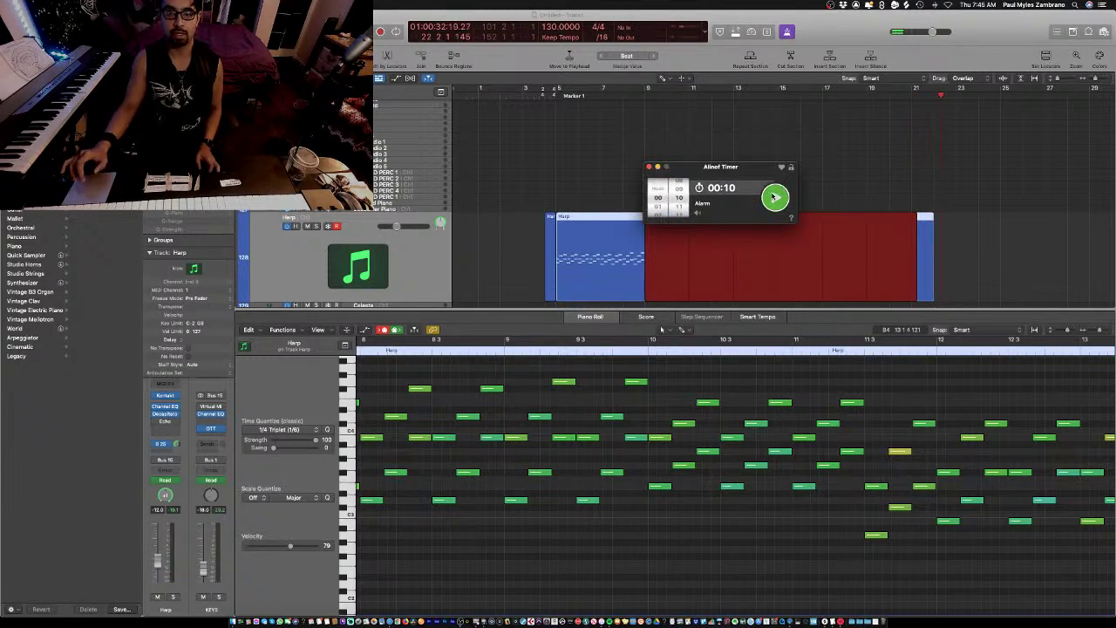
{"action": "left_click", "coordinate": [648, 167]}
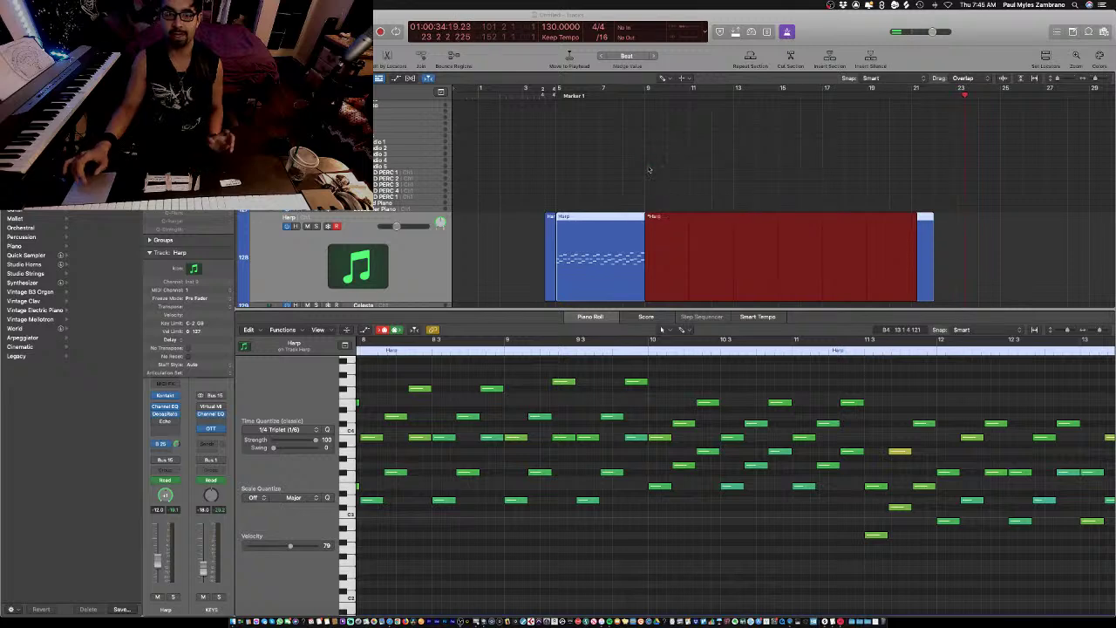
{"action": "key", "text": "space"}
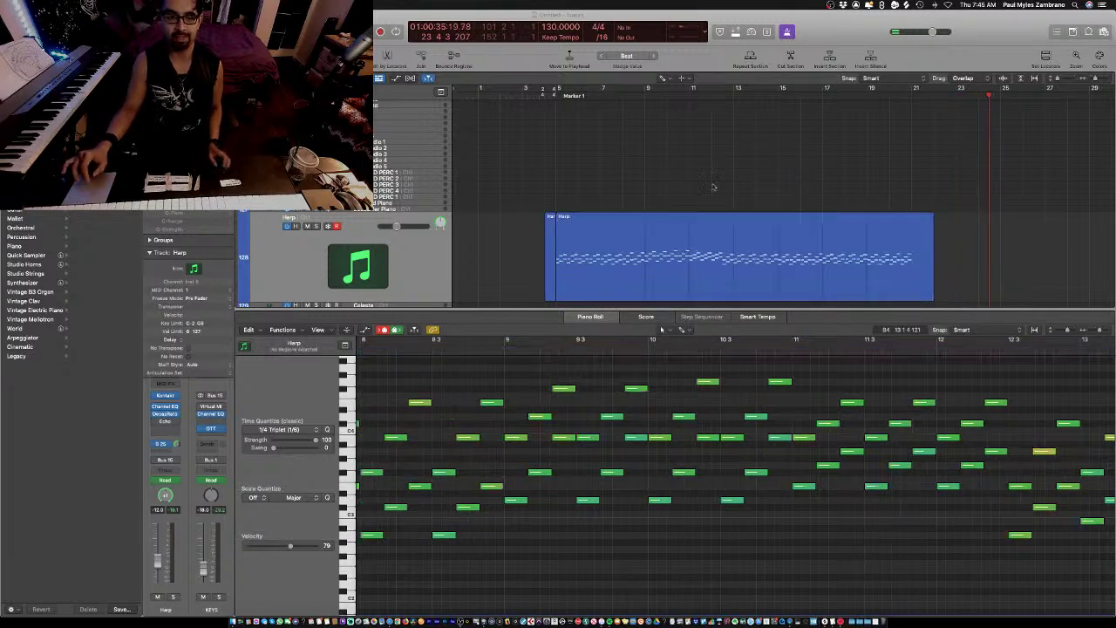
{"action": "key", "text": "shift+super+i"}
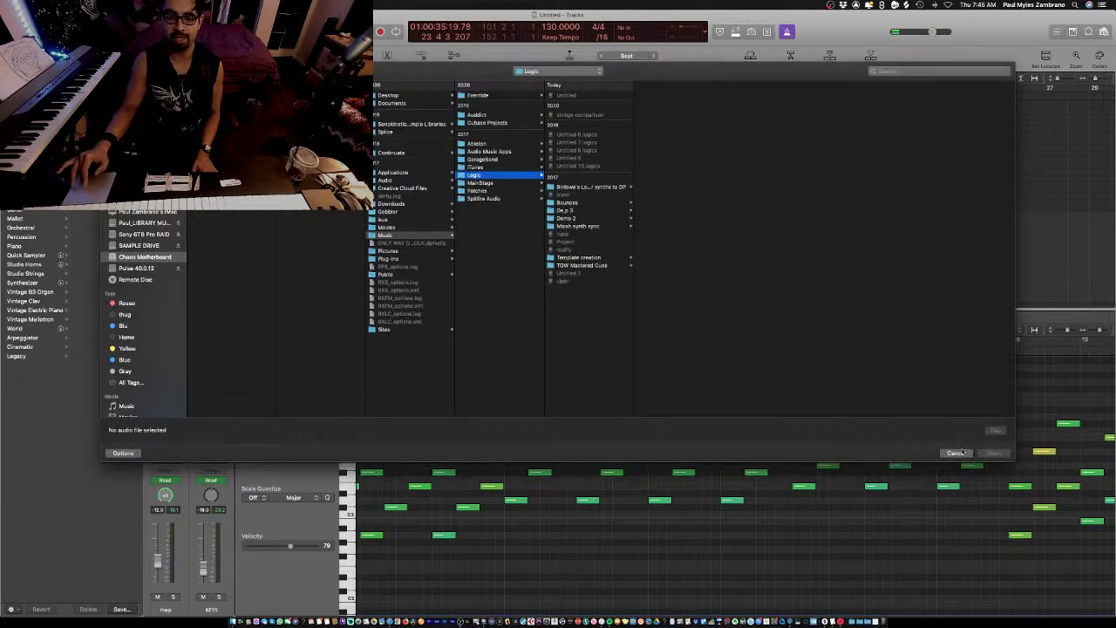
{"action": "left_click", "coordinate": [957, 453]}
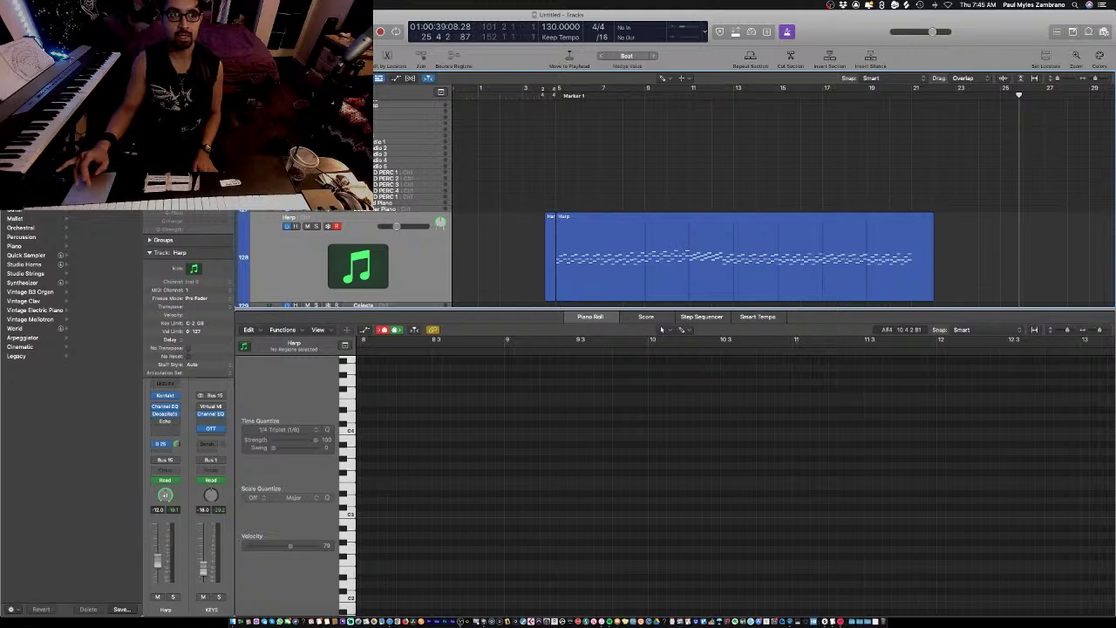
- Hide the piano roll and delete the stray short harp regions before and after the main harp region
{"action": "key", "text": "e"}
{"action": "left_click", "coordinate": [490, 255]}
{"action": "left_click", "coordinate": [945, 265]}
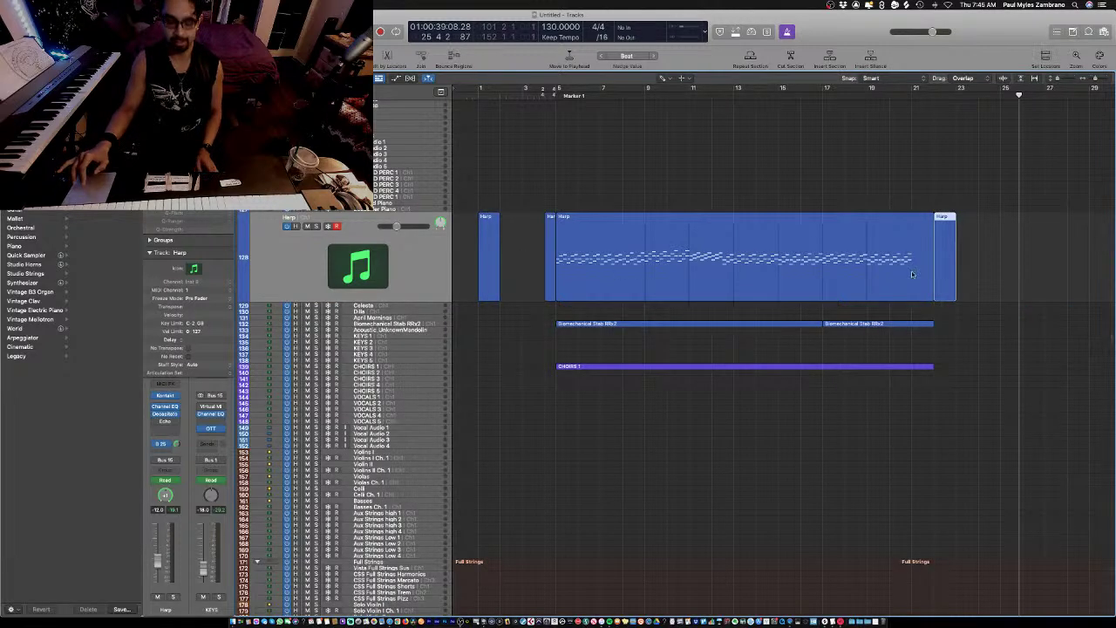
{"action": "key", "text": "t"}
{"action": "key", "text": "t"}
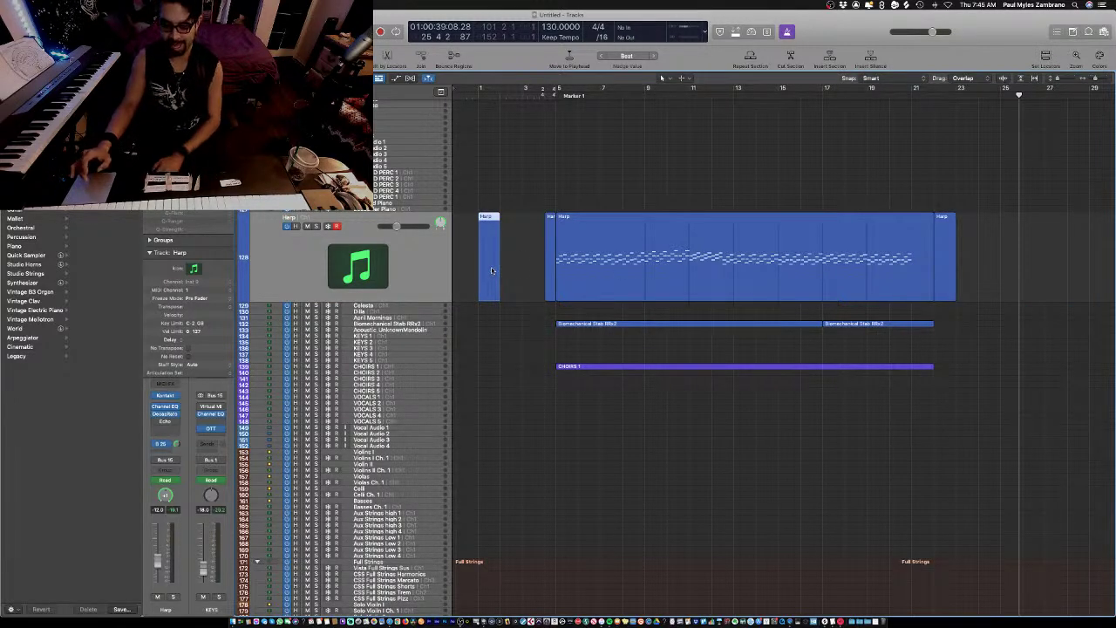
{"action": "key", "text": "Delete"}
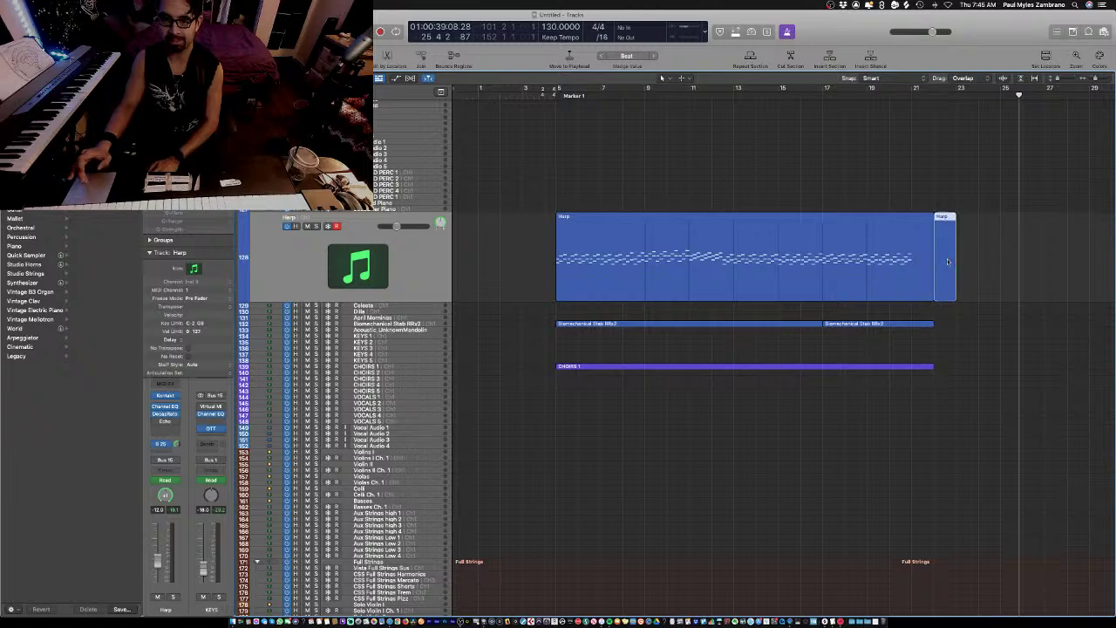
{"action": "key", "text": "Delete"}
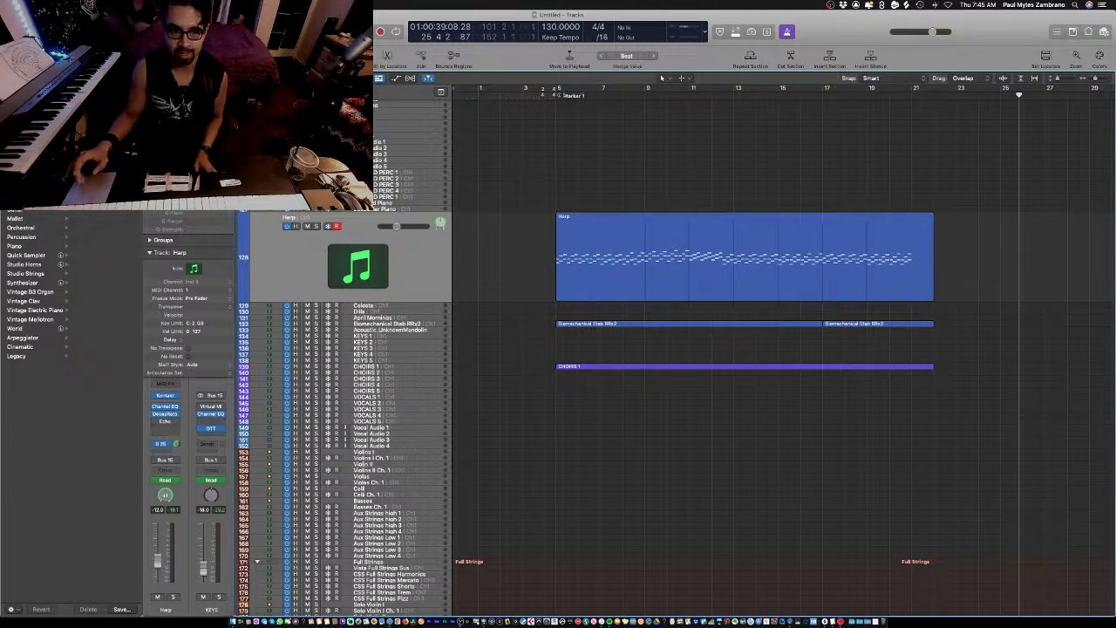
- Show the global tracks and play the whole cue from the beginning without the metronome
{"action": "key", "text": "Return"}
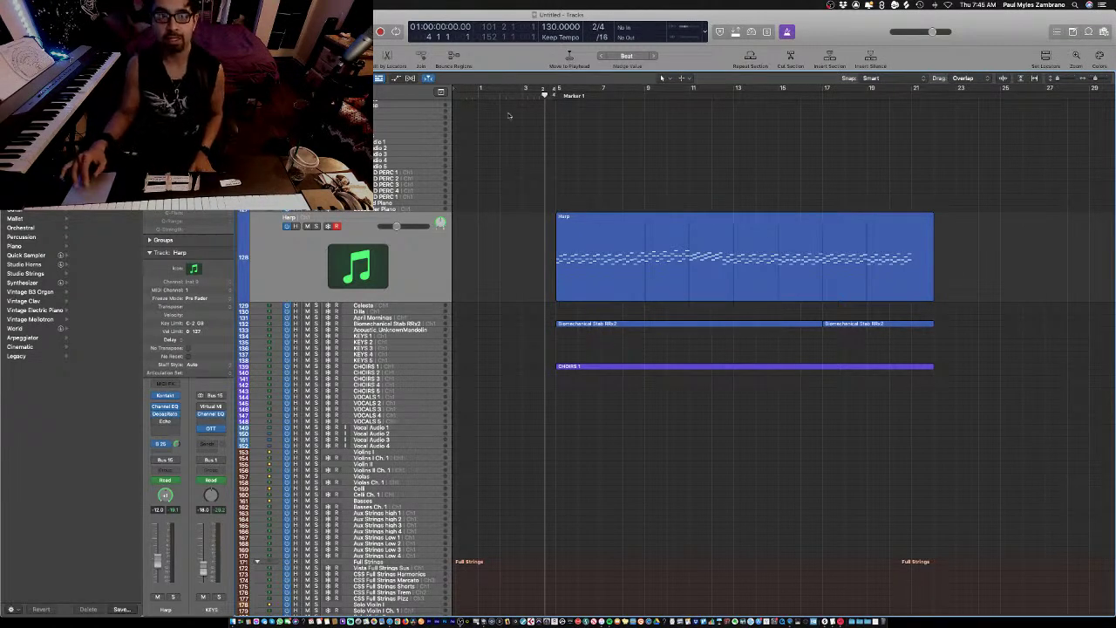
{"action": "left_click", "coordinate": [442, 91]}
{"action": "key", "text": "space"}
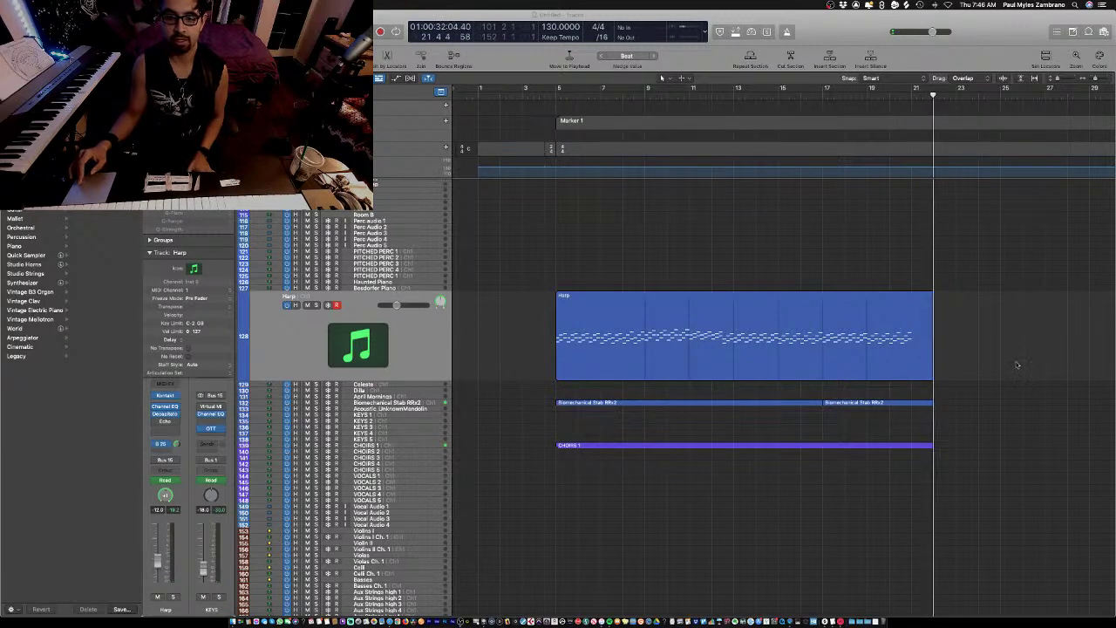
- Review the String Ensemble 1 ostinato regions, moving the playhead between their start at bar 5 and their end at bar 21
{"action": "scroll", "coordinate": [1016, 358], "scroll_direction": "down", "scroll_amount": 15}
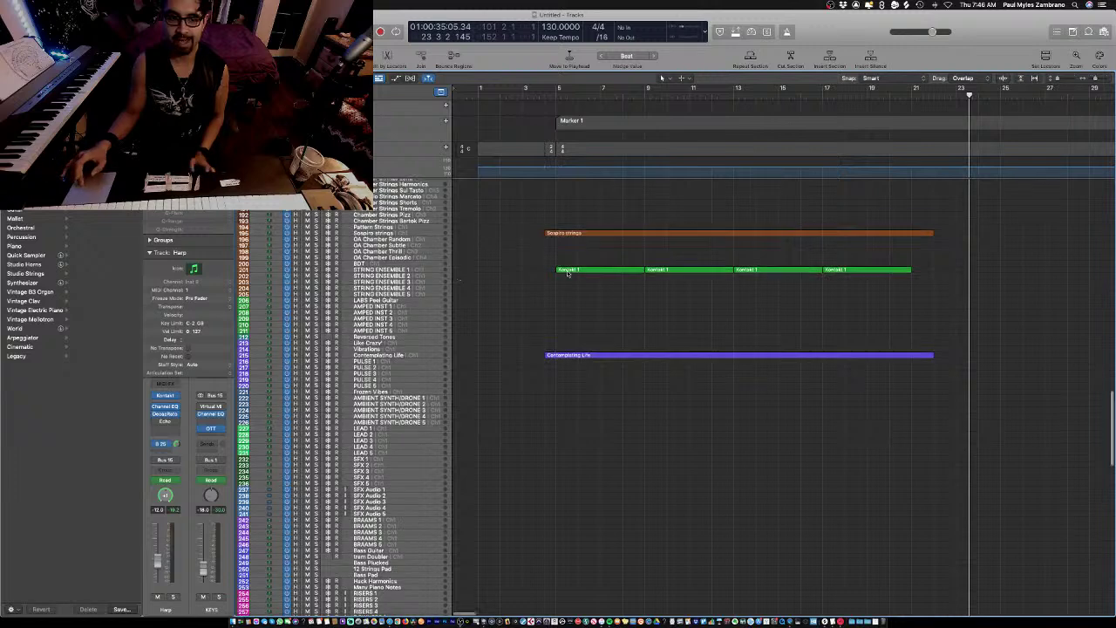
{"action": "scroll", "coordinate": [549, 311], "scroll_direction": "up", "scroll_amount": 5}
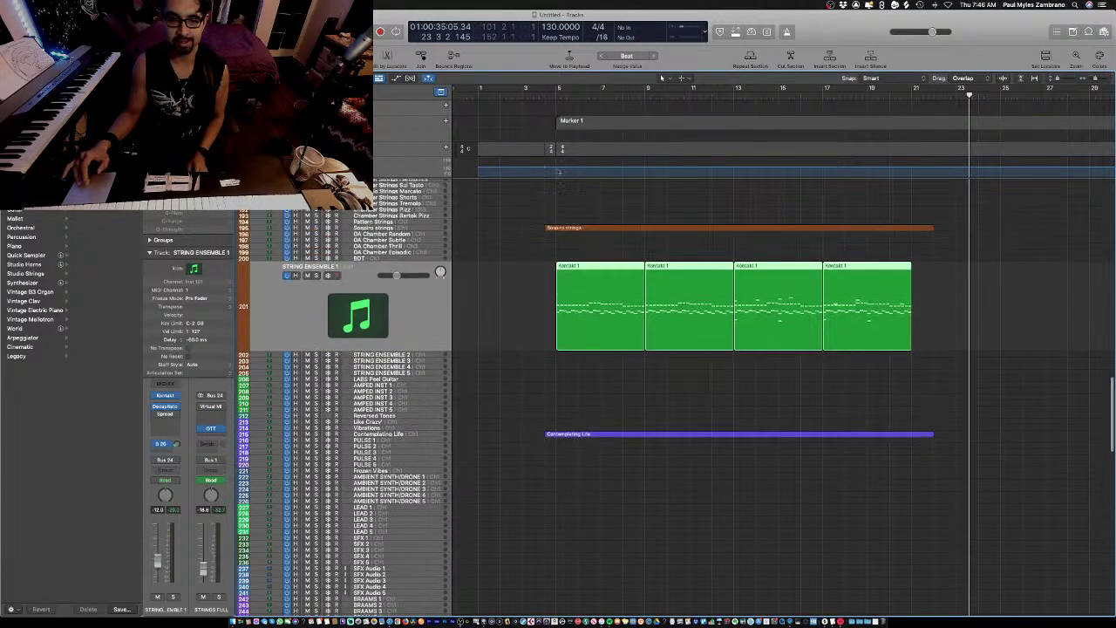
{"action": "left_click", "coordinate": [558, 97]}
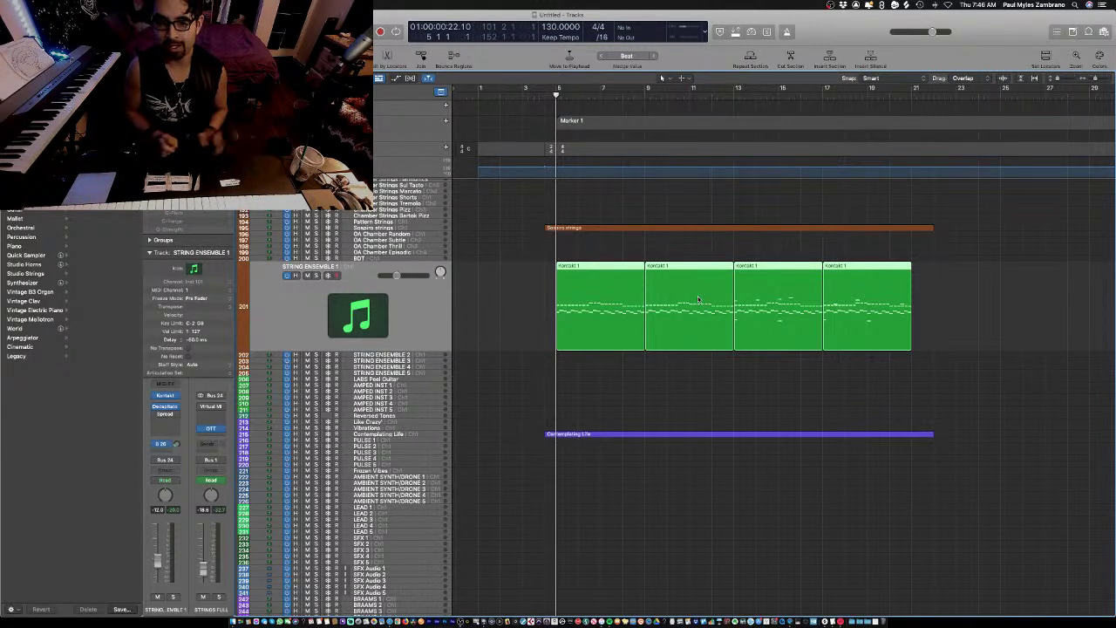
{"action": "left_click", "coordinate": [953, 327]}
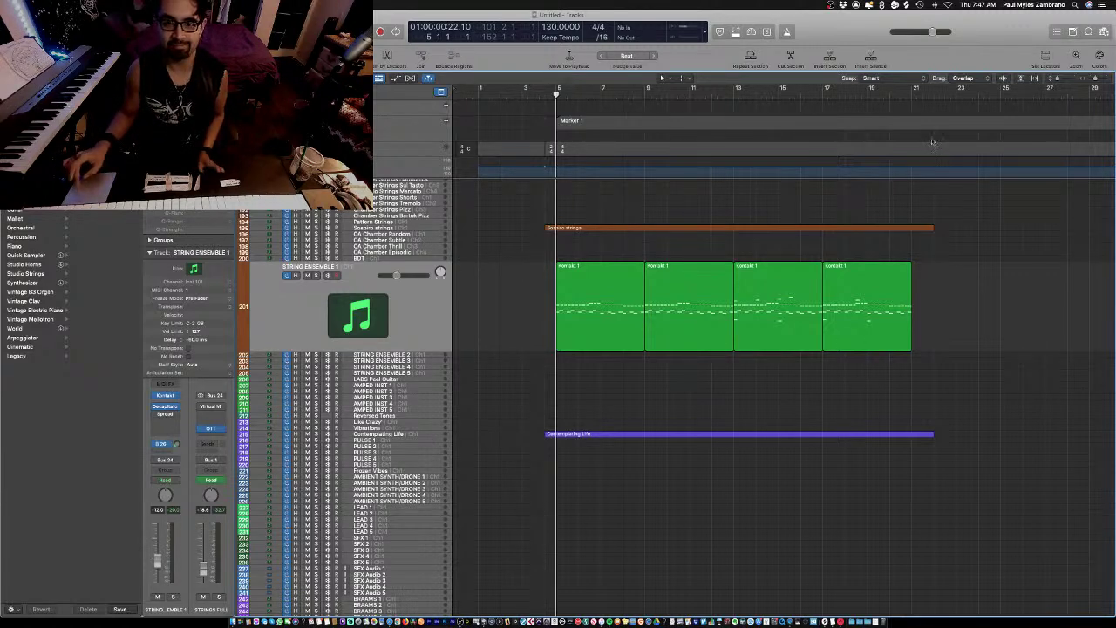
{"action": "left_click", "coordinate": [913, 98]}
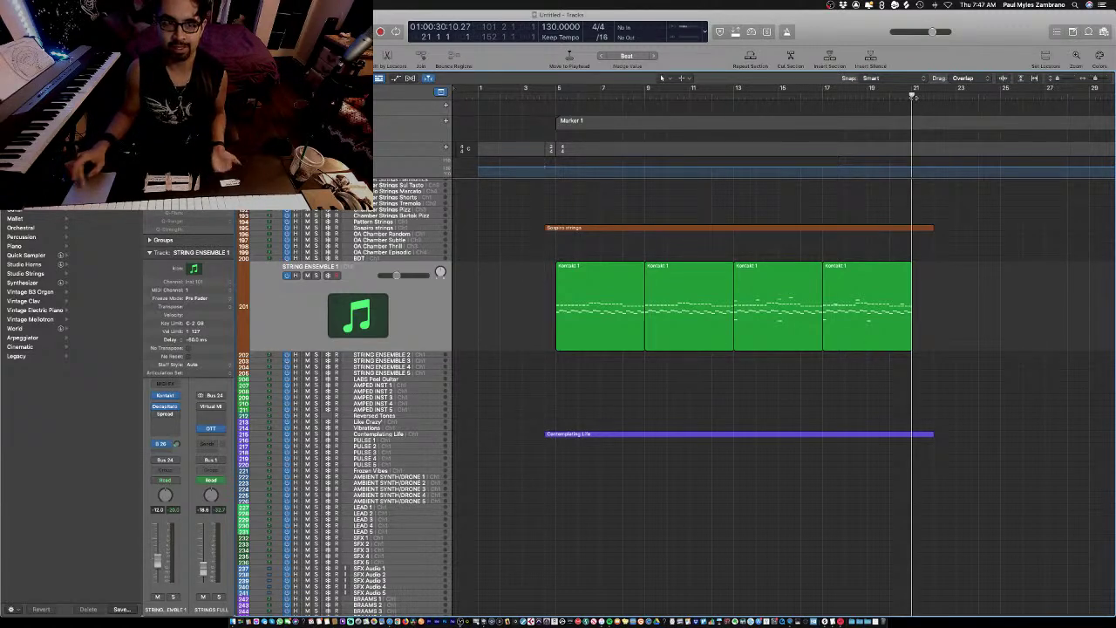
{"action": "left_click", "coordinate": [559, 96]}
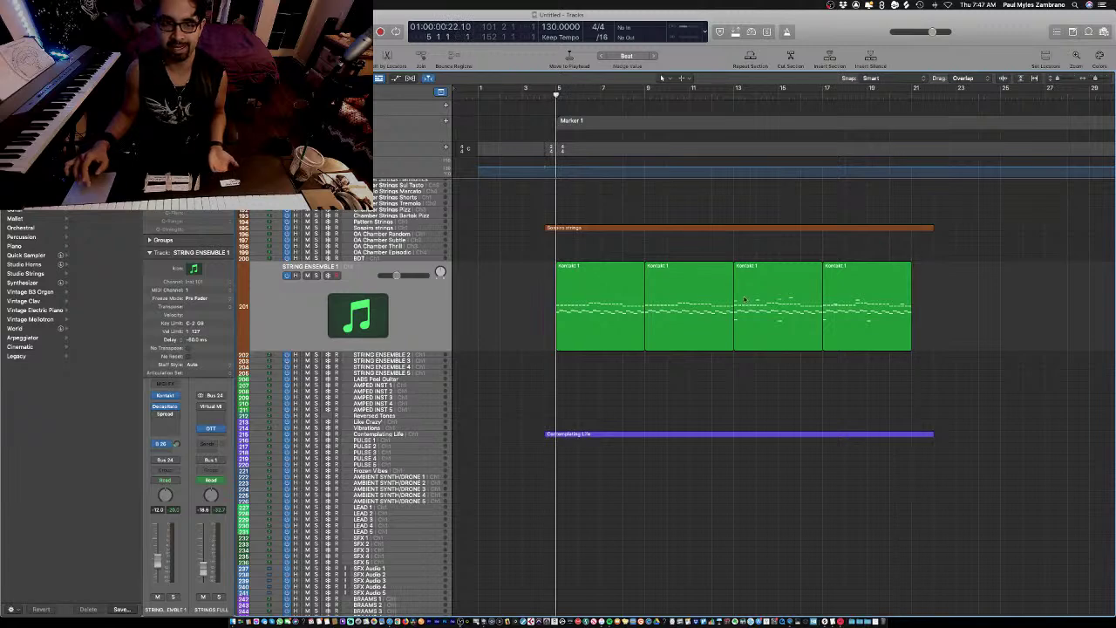
- Place the playhead at bar 21 and select the Sospiro strings track to view its region
{"action": "scroll", "coordinate": [744, 300], "scroll_direction": "up", "scroll_amount": 3}
{"action": "key", "text": "super+Left"}
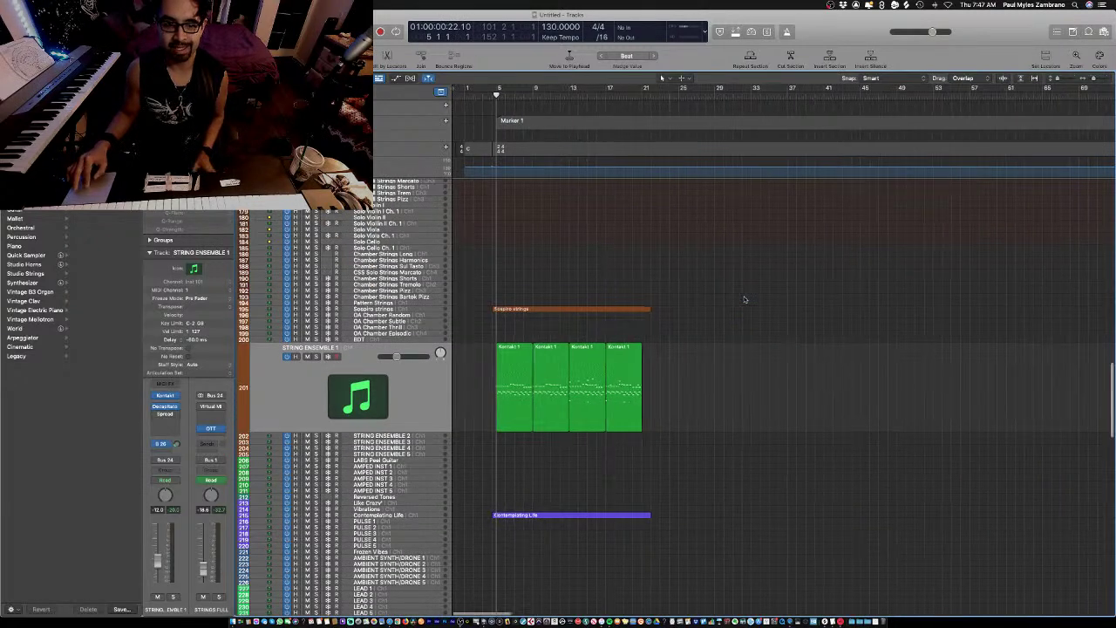
{"action": "key", "text": "super+Right"}
{"action": "left_click", "coordinate": [977, 96]}
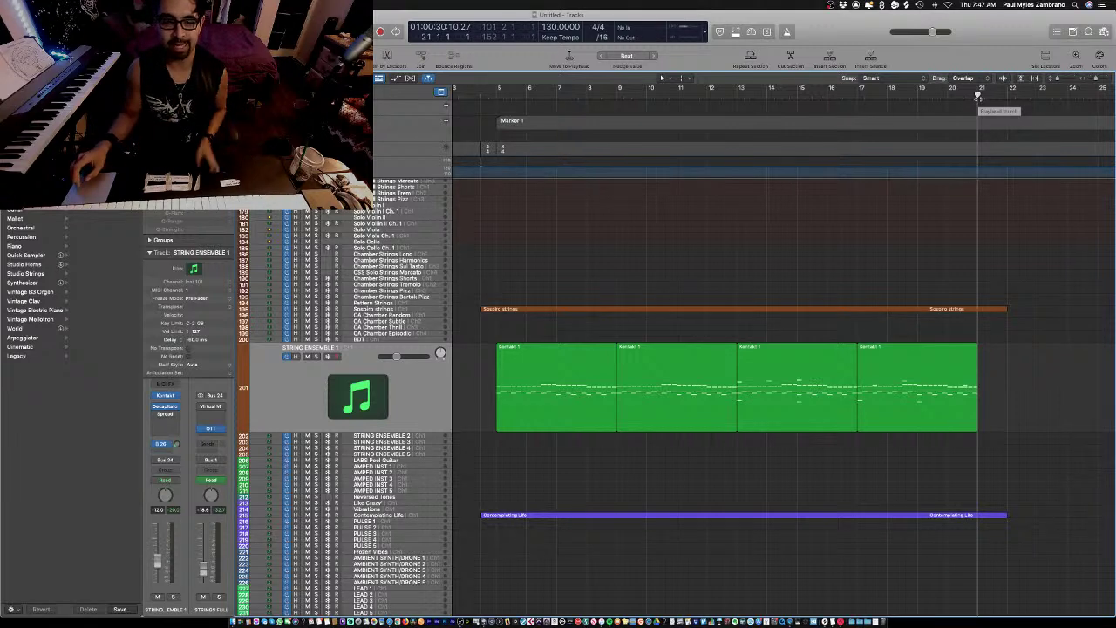
{"action": "left_click", "coordinate": [410, 310]}
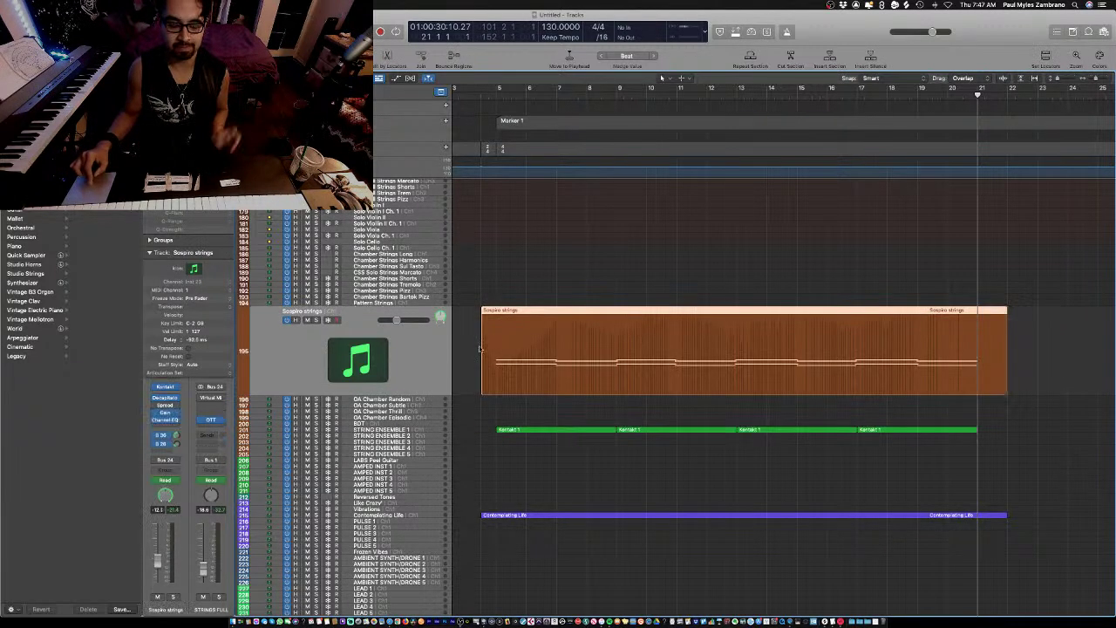